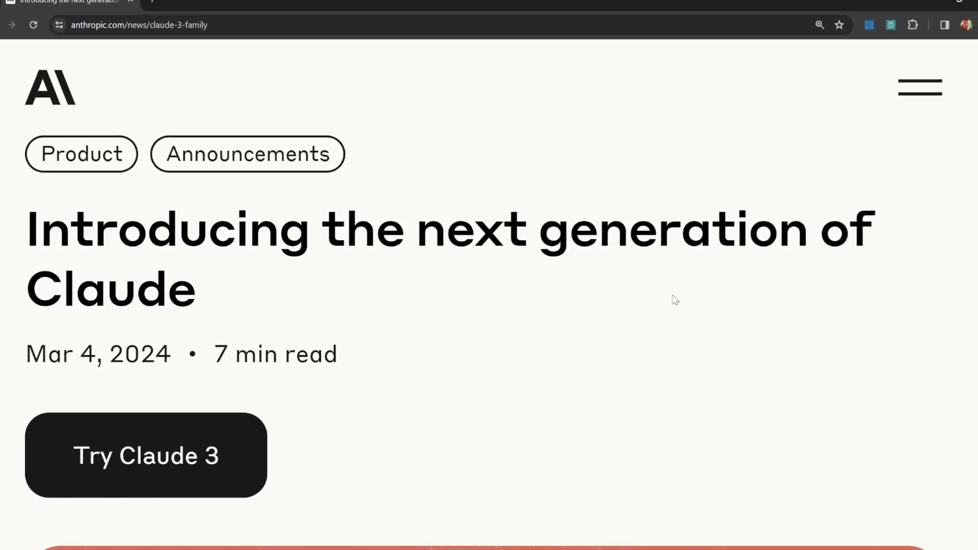
pyautogui.scroll(-5, 668, 308)
pyautogui.moveTo(644, 276)
pyautogui.mouseDown()
pyautogui.moveTo(119, 310)
pyautogui.moveTo(330, 308)
pyautogui.mouseUp()
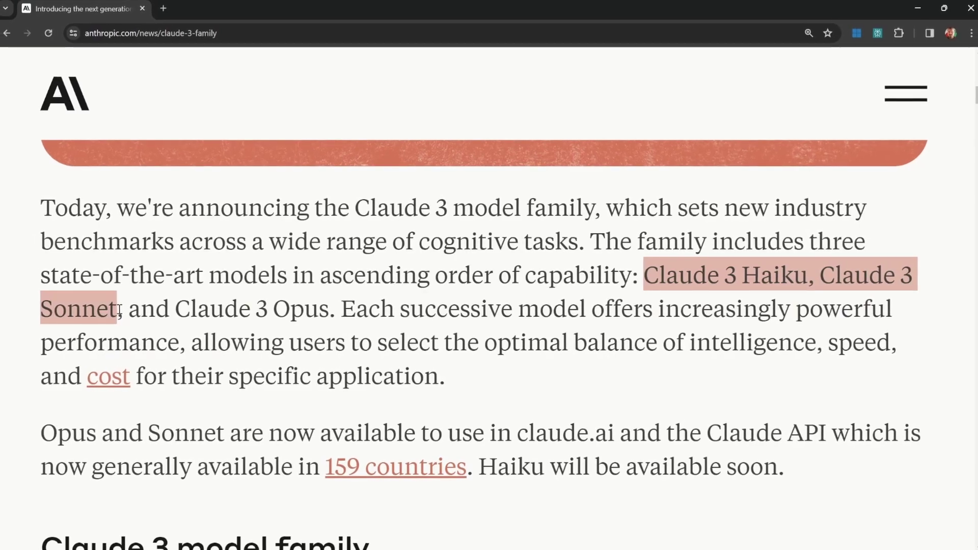
pyautogui.scroll(-6, 236, 384)
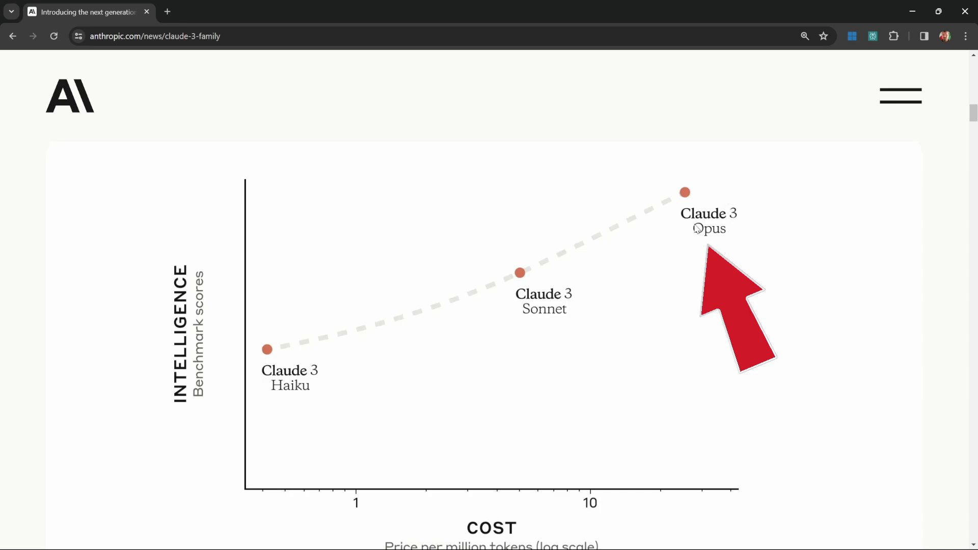
pyautogui.scroll(-5, 536, 245)
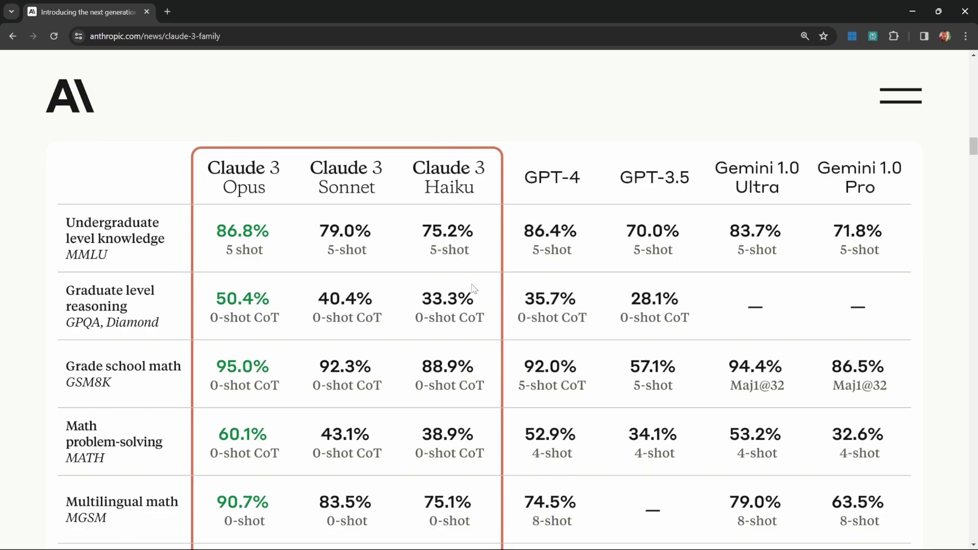
pyautogui.scroll(-2, 473, 289)
pyautogui.scroll(-1, 473, 288)
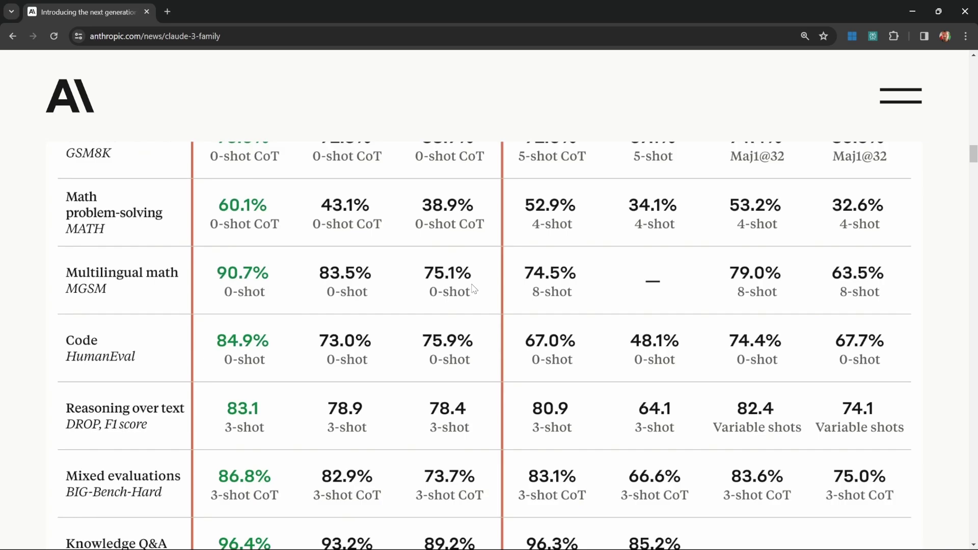
pyautogui.scroll(-10, 473, 288)
# Step: Highlight the Near-instant results and Strong vision capabilities headings and the supported document formats
pyautogui.moveTo(39, 174); pyautogui.dragTo(344, 167)
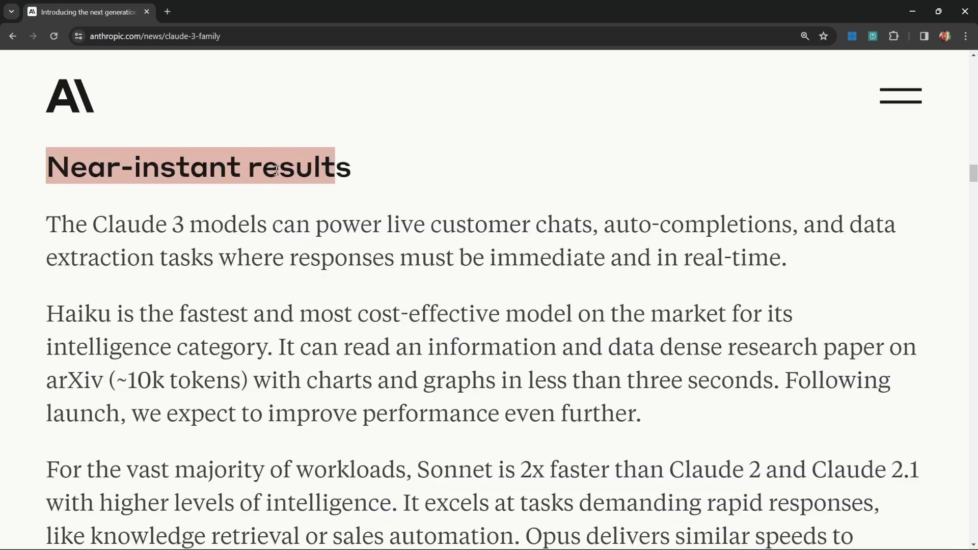
pyautogui.moveTo(344, 167); pyautogui.dragTo(332, 159)
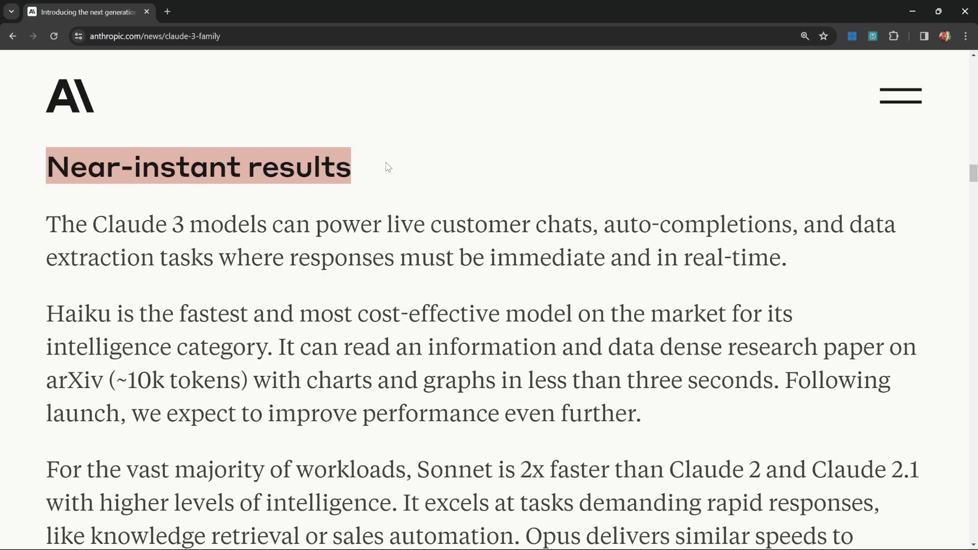
pyautogui.scroll(-5, 387, 167)
pyautogui.moveTo(44, 190); pyautogui.dragTo(434, 188)
pyautogui.moveTo(44, 189); pyautogui.dragTo(430, 204)
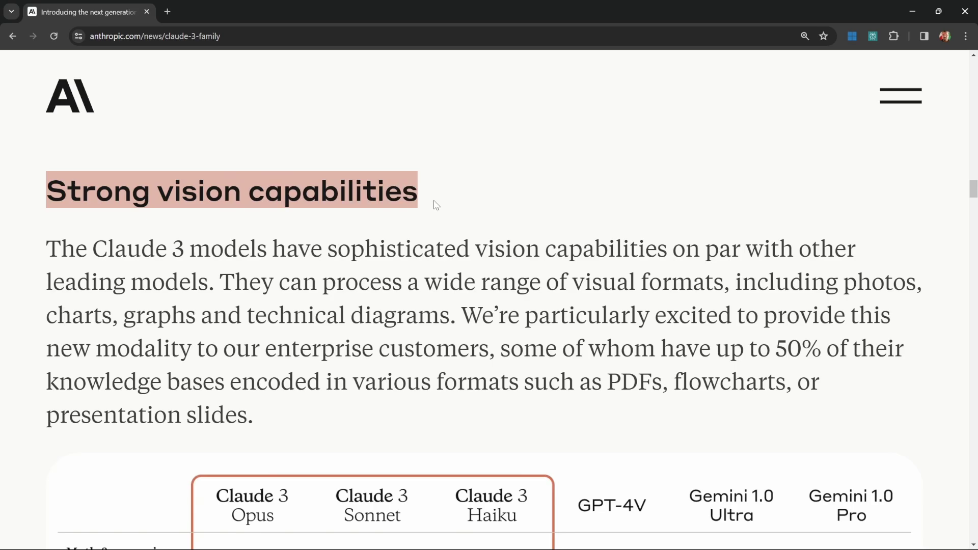
pyautogui.moveTo(607, 385)
pyautogui.mouseDown()
pyautogui.moveTo(797, 384)
pyautogui.moveTo(505, 428)
pyautogui.mouseUp()
pyautogui.scroll(-3, 507, 435)
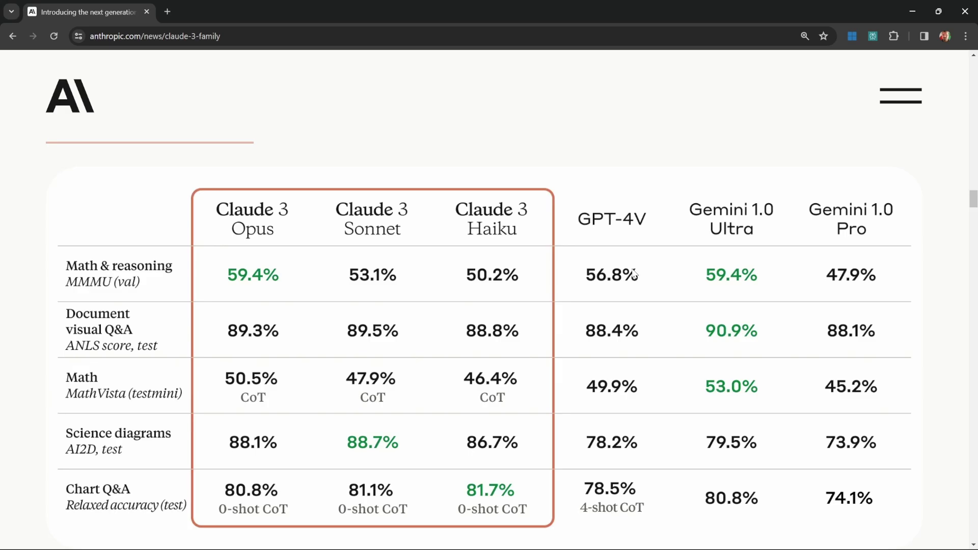
pyautogui.scroll(-15, 634, 276)
# Step: Highlight the 200K context window figure and the 'exceeding 1 million tokens' passage
pyautogui.moveTo(583, 210); pyautogui.dragTo(633, 211)
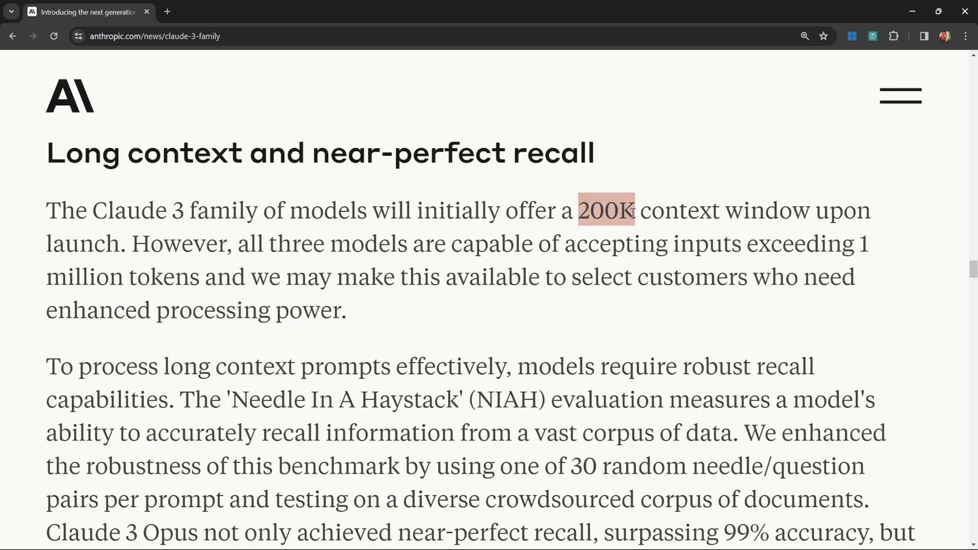
pyautogui.moveTo(747, 246); pyautogui.dragTo(865, 247)
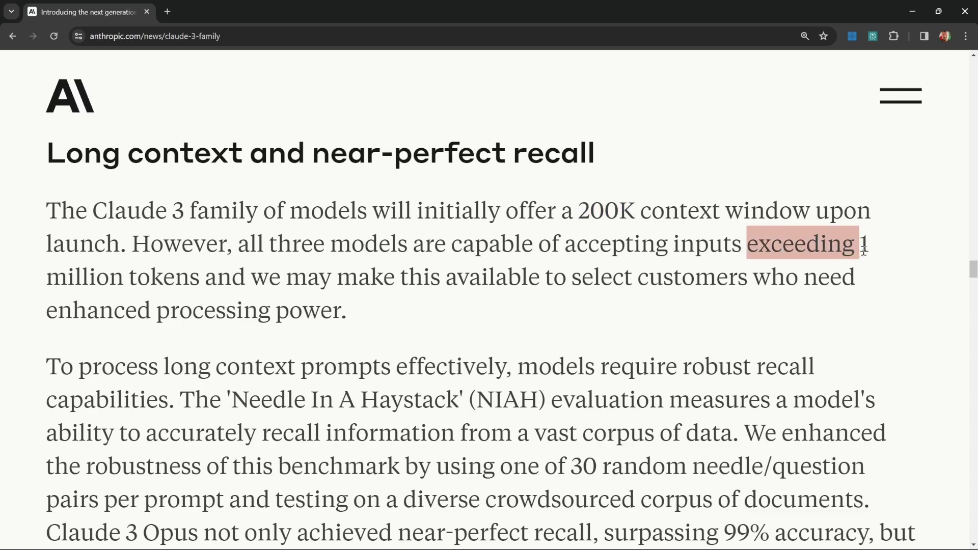
pyautogui.moveTo(865, 246); pyautogui.dragTo(211, 277)
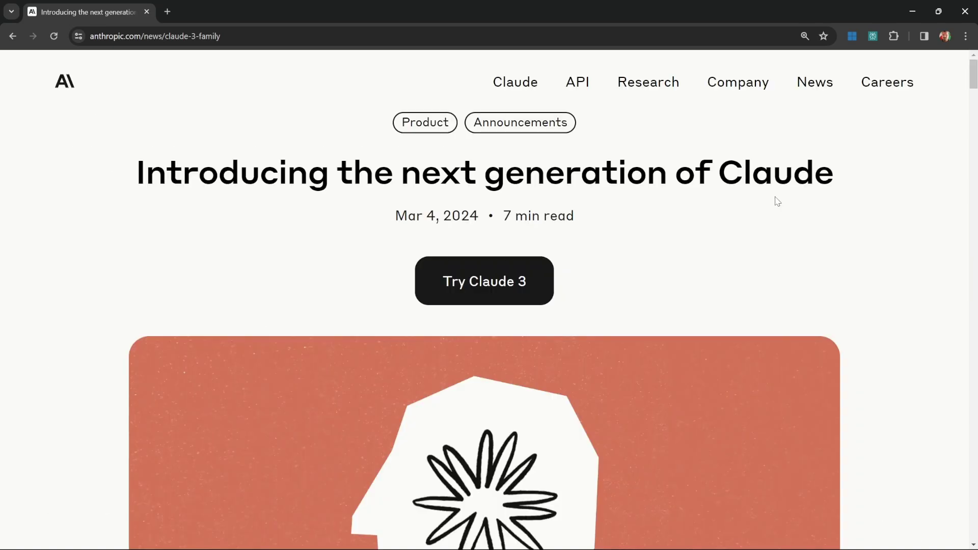
# Step: Go back to anthropic.com, open the Claude API page, and choose Get started now
pyautogui.hotkey('alt', 'Left')
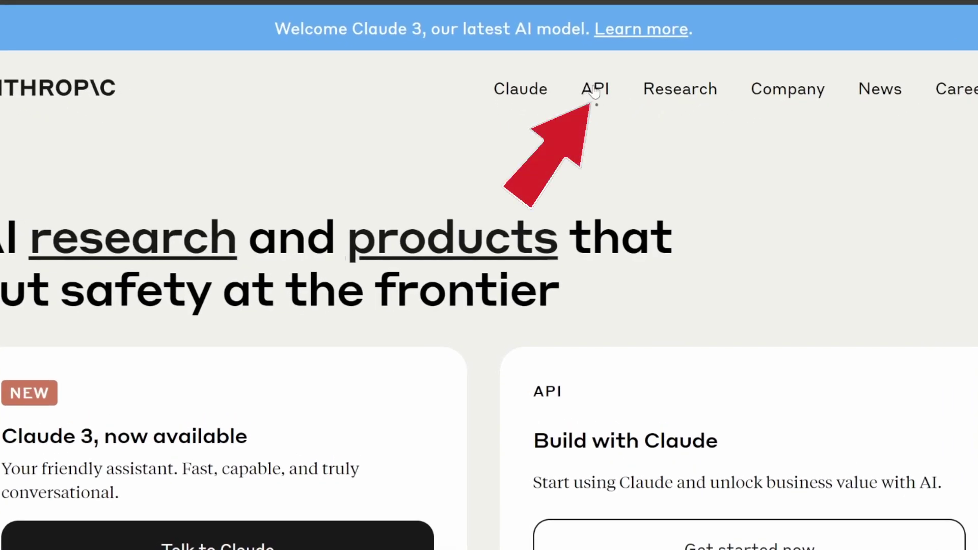
pyautogui.click(596, 89)
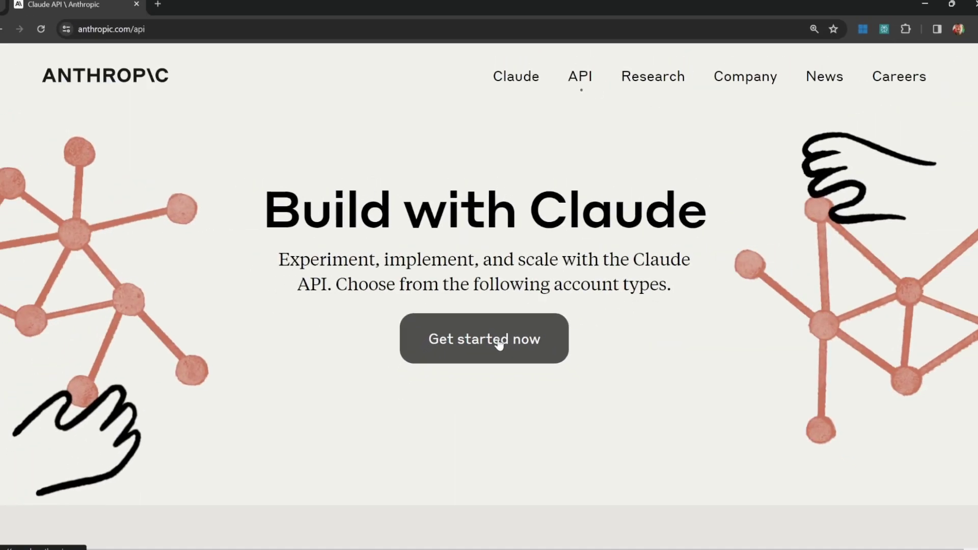
pyautogui.click(498, 341)
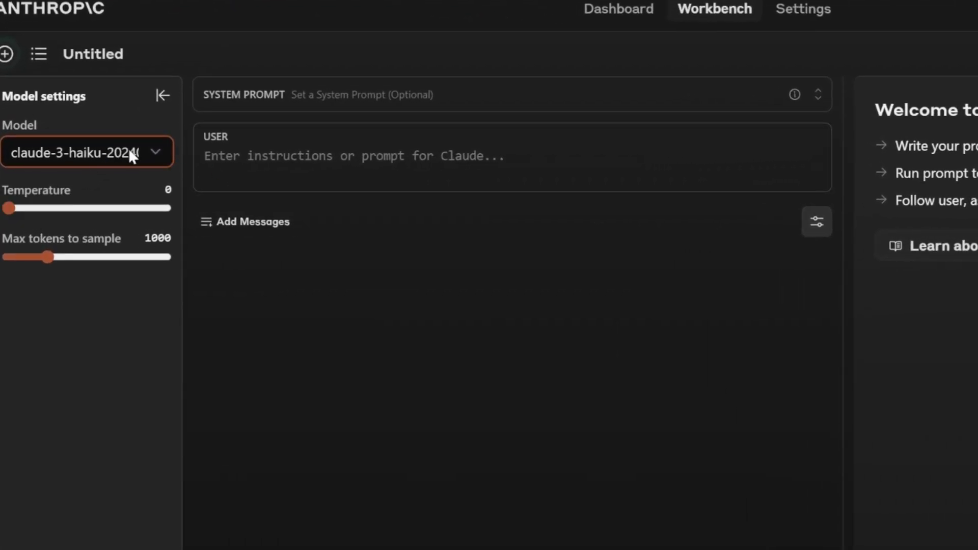
# Step: Keep claude-3-haiku, set temperature 0.2, and enter 'You are a pirate.' and 'Hello!'
pyautogui.click(129, 149)
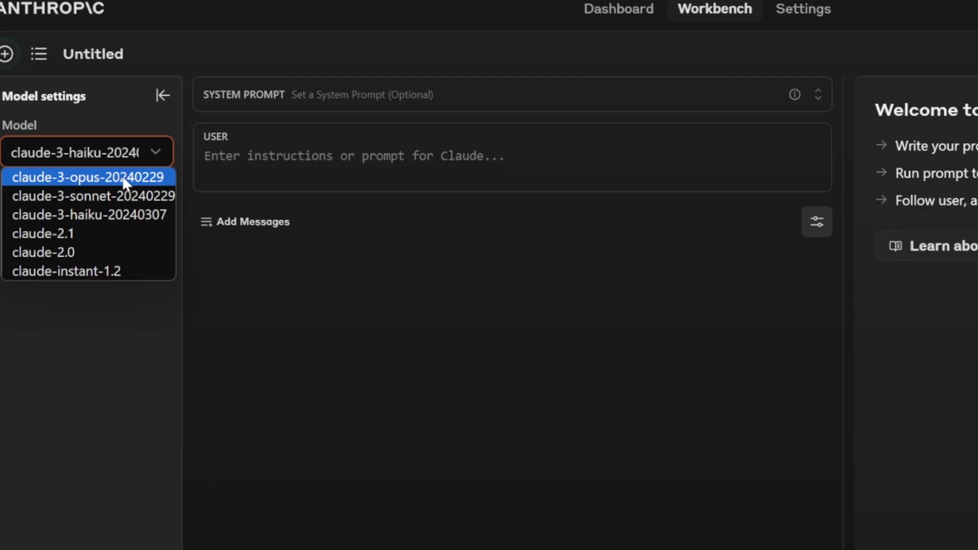
pyautogui.press('Escape')
pyautogui.moveTo(4, 208); pyautogui.dragTo(36, 211)
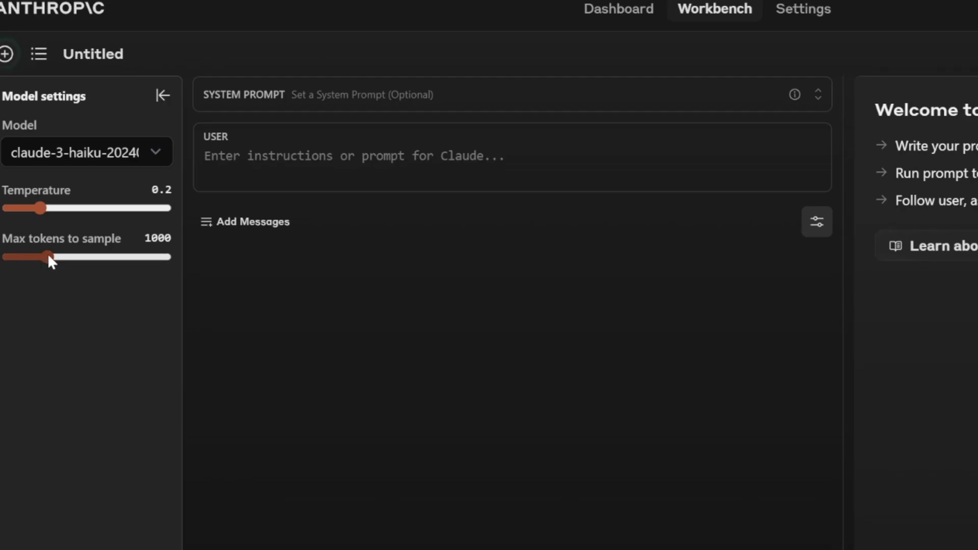
pyautogui.click(243, 121)
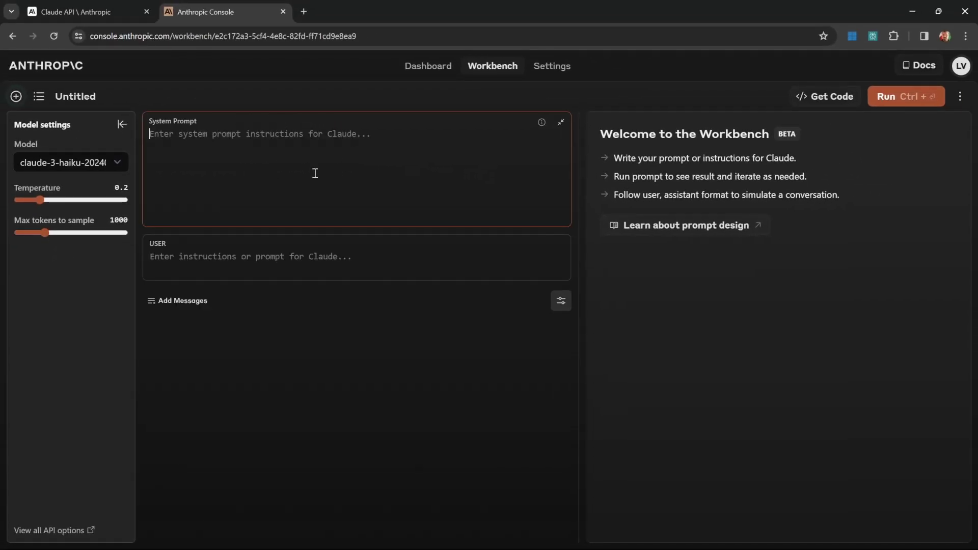
pyautogui.click(275, 257)
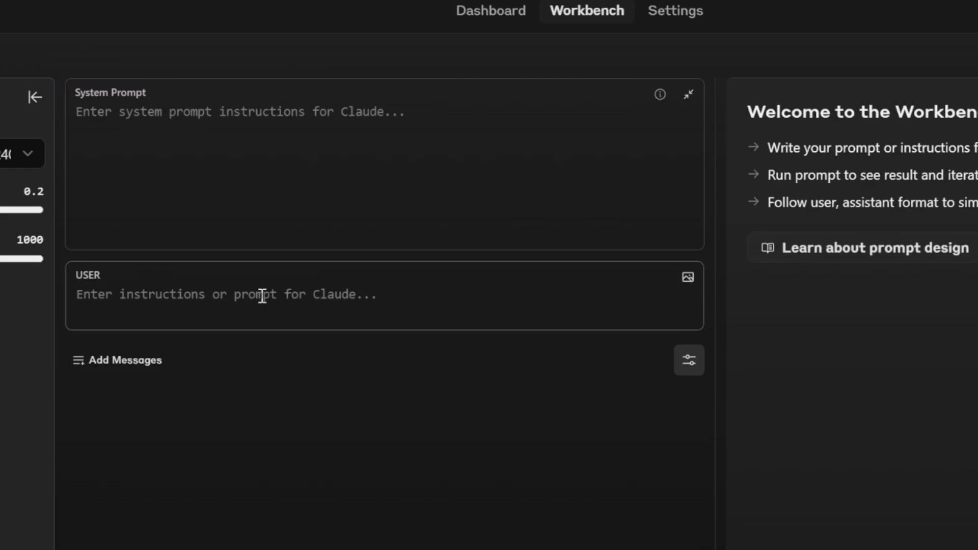
pyautogui.write('H')
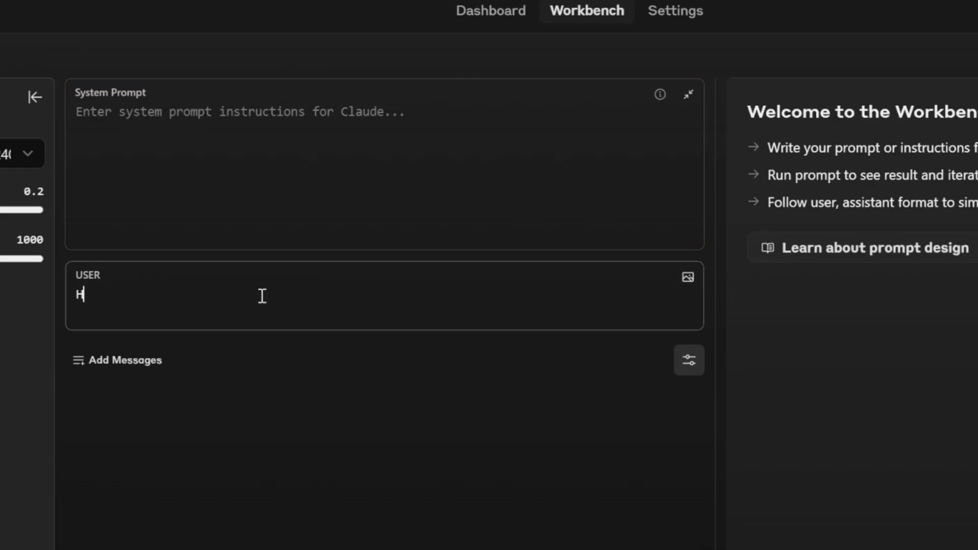
pyautogui.write('ello!')
pyautogui.click(298, 146)
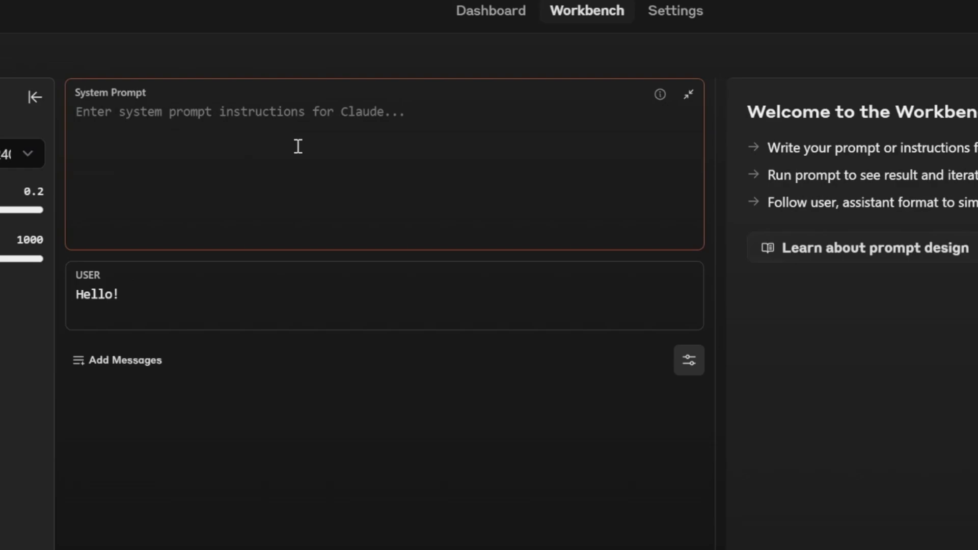
pyautogui.write('You are a pirate.')
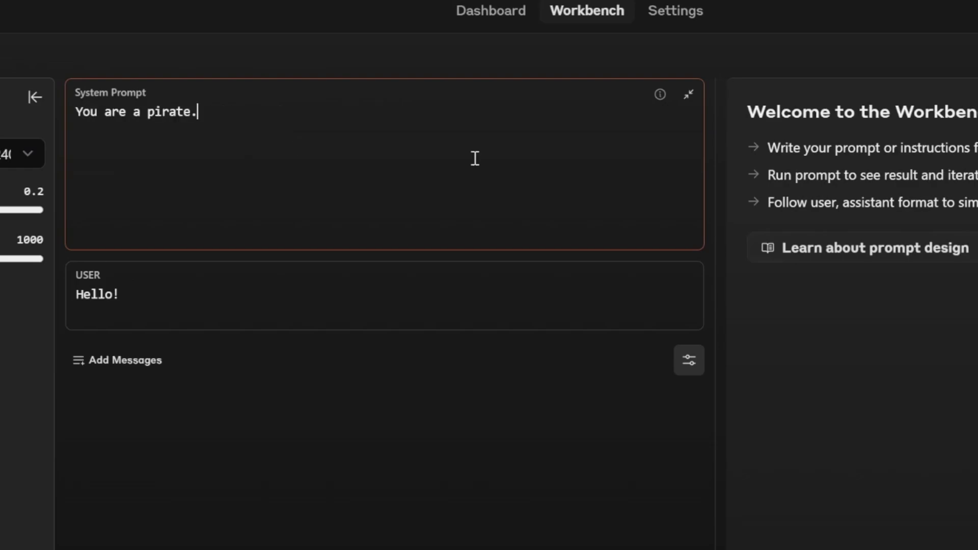
# Step: Add an extra assistant and user message pair, then remove those extra message blocks
pyautogui.click(106, 373)
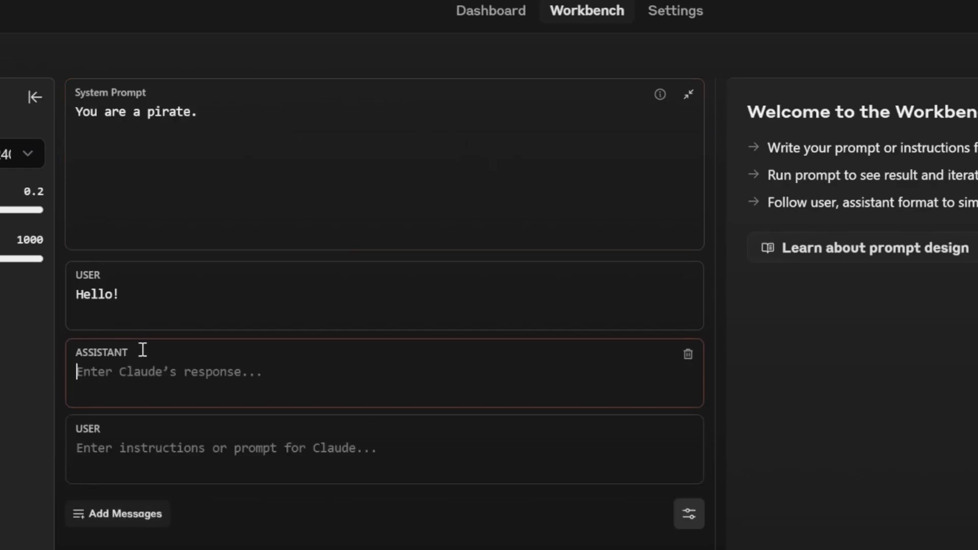
pyautogui.moveTo(385, 449)
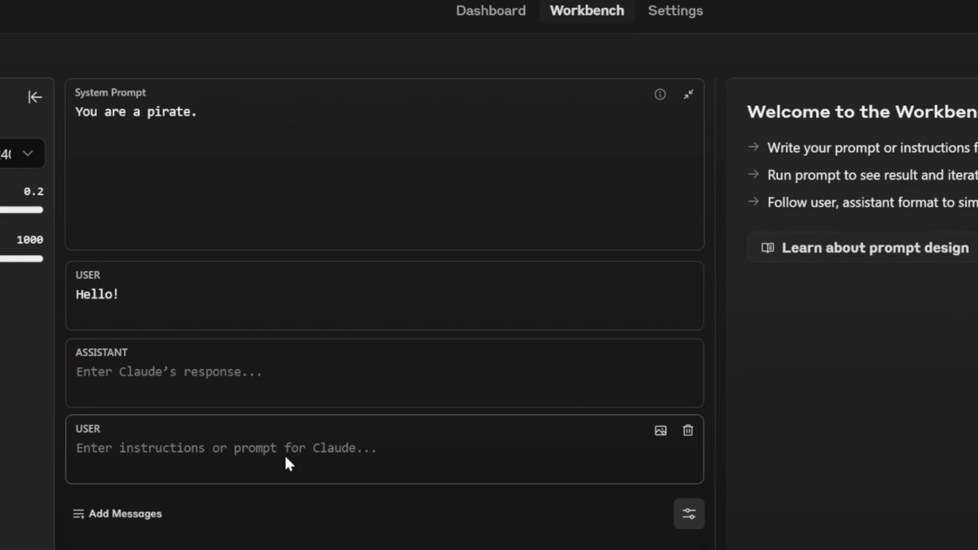
pyautogui.click(178, 385)
pyautogui.click(336, 449)
pyautogui.click(278, 372)
pyautogui.click(441, 448)
pyautogui.click(688, 432)
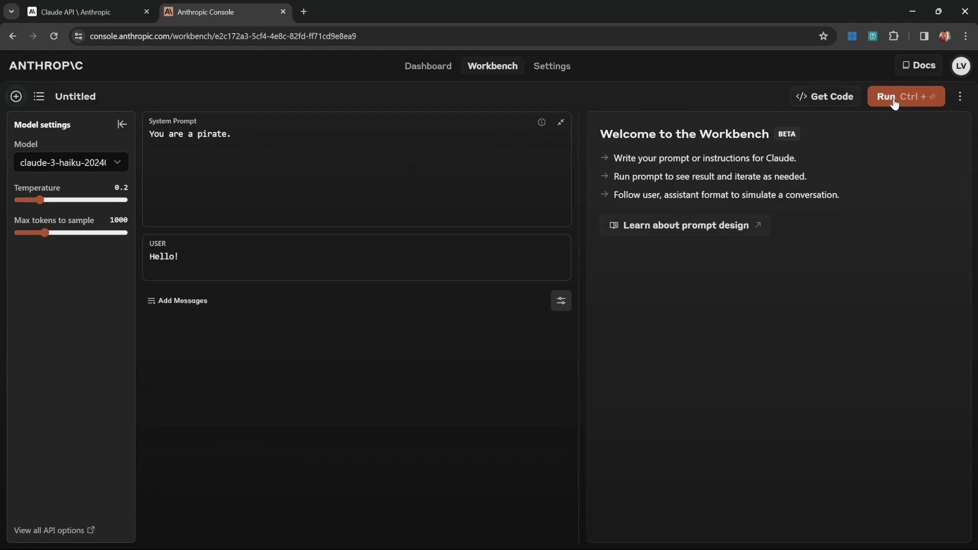
# Step: Run the pirate prompt and highlight Claude's pirate-voiced reply
pyautogui.click(895, 103)
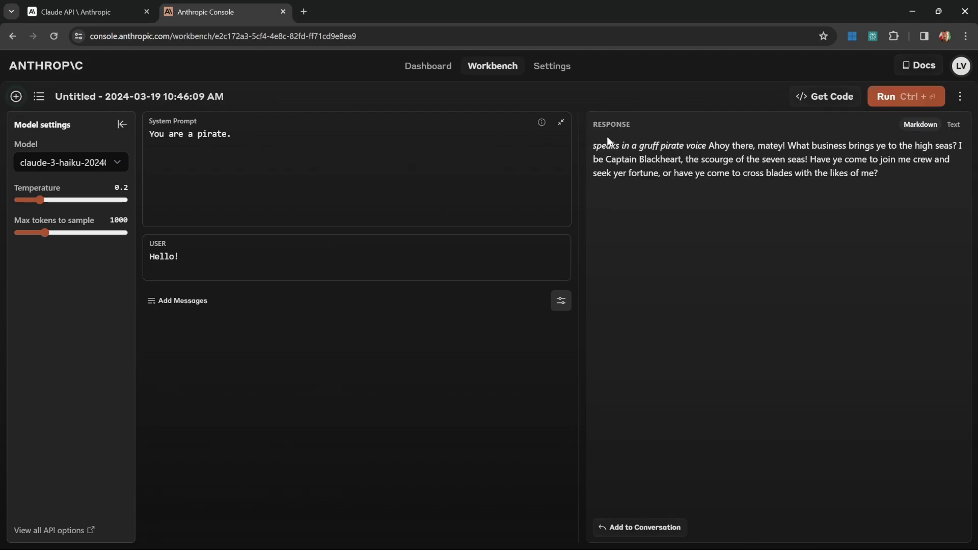
pyautogui.moveTo(594, 142); pyautogui.dragTo(894, 169)
pyautogui.click(922, 168)
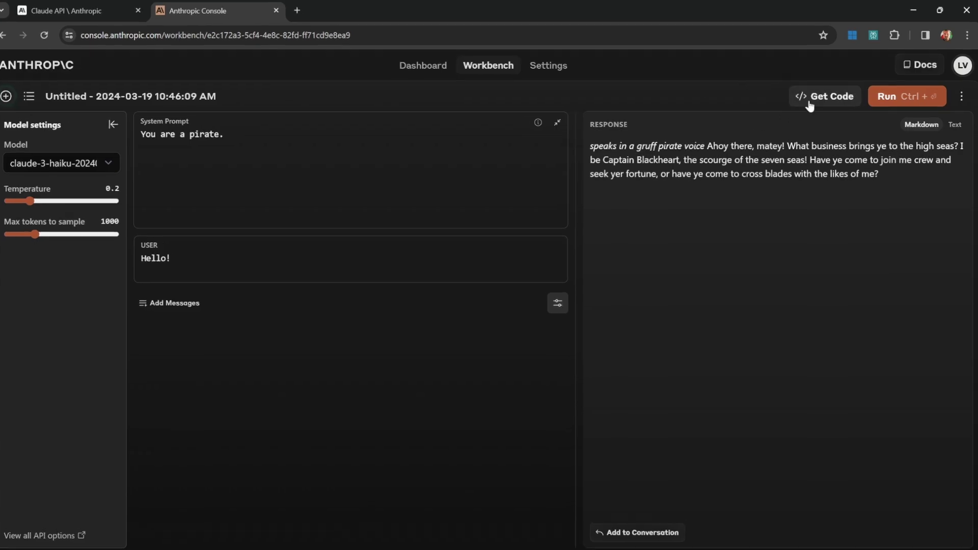
# Step: View the prompt's sample API code in TypeScript, then close the code dialog
pyautogui.click(813, 100)
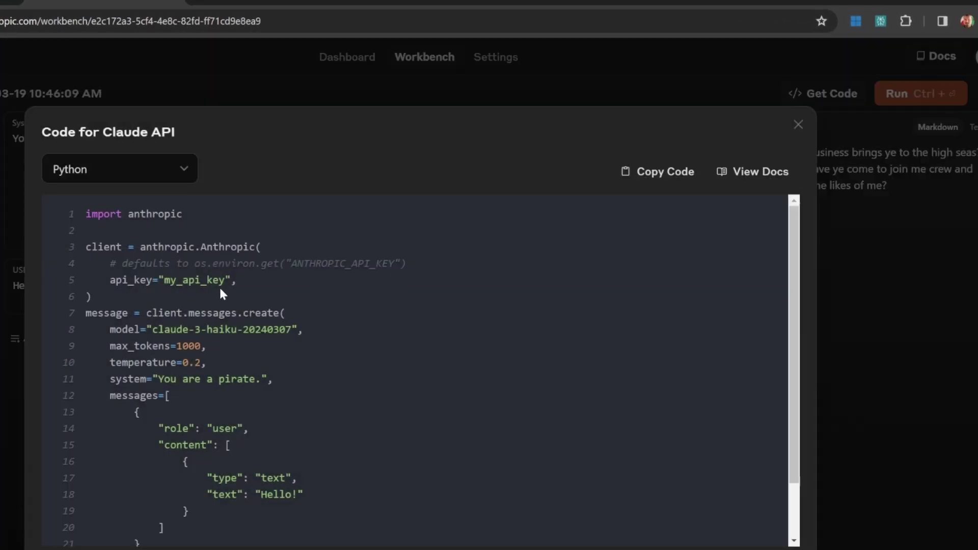
pyautogui.scroll(-1, 219, 293)
pyautogui.scroll(-2, 224, 293)
pyautogui.scroll(3, 262, 448)
pyautogui.click(182, 171)
pyautogui.click(116, 206)
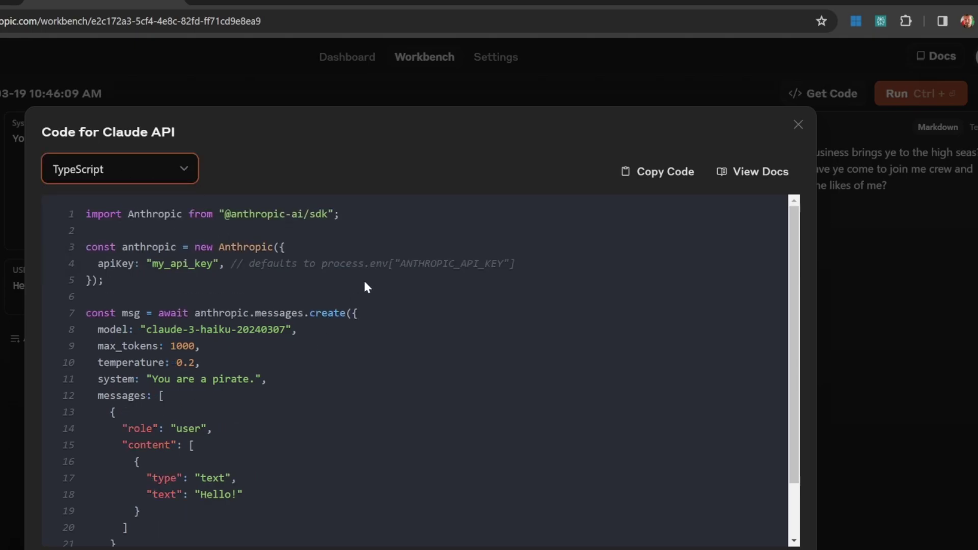
pyautogui.scroll(-2, 329, 440)
pyautogui.scroll(2, 333, 438)
pyautogui.press('Escape')
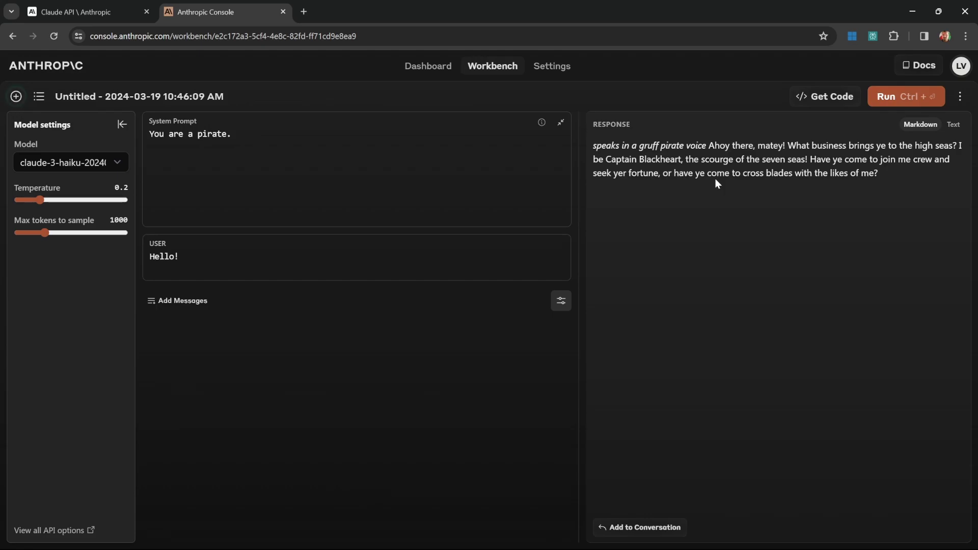
pyautogui.click(490, 260)
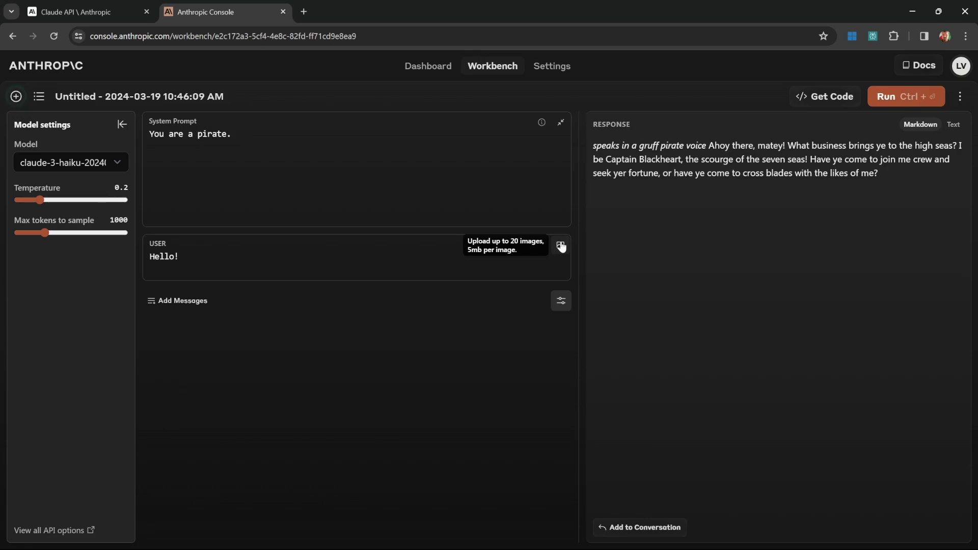
pyautogui.hotkey('ctrl', 'v')
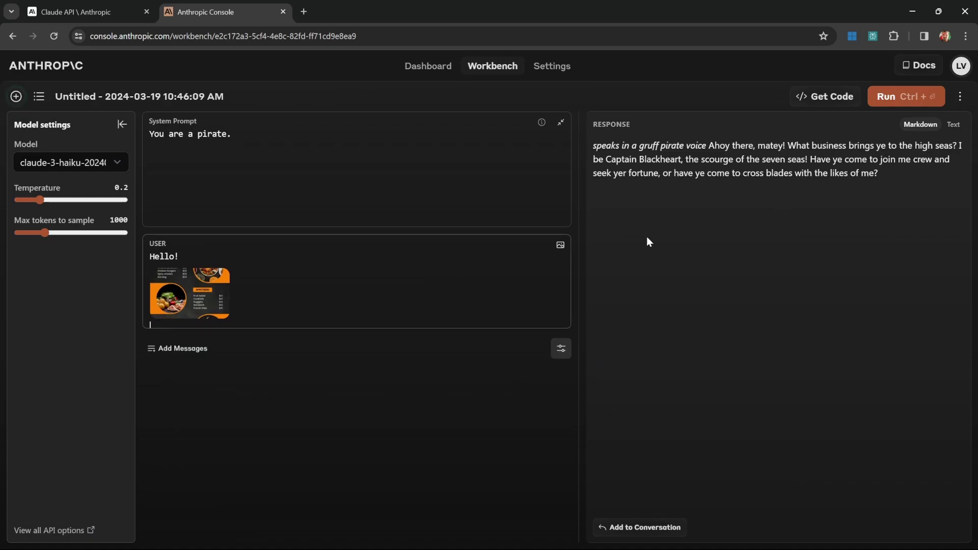
pyautogui.click(824, 94)
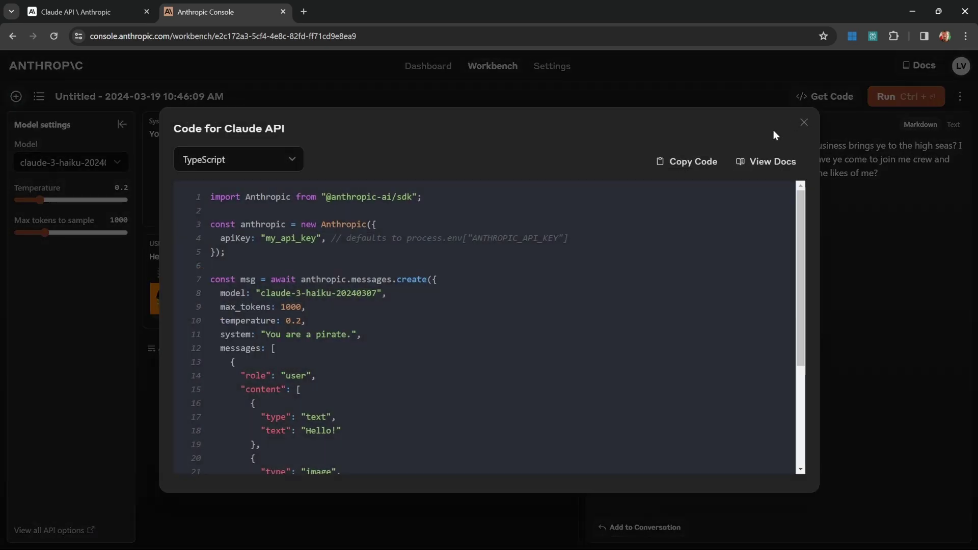
pyautogui.scroll(-3, 506, 378)
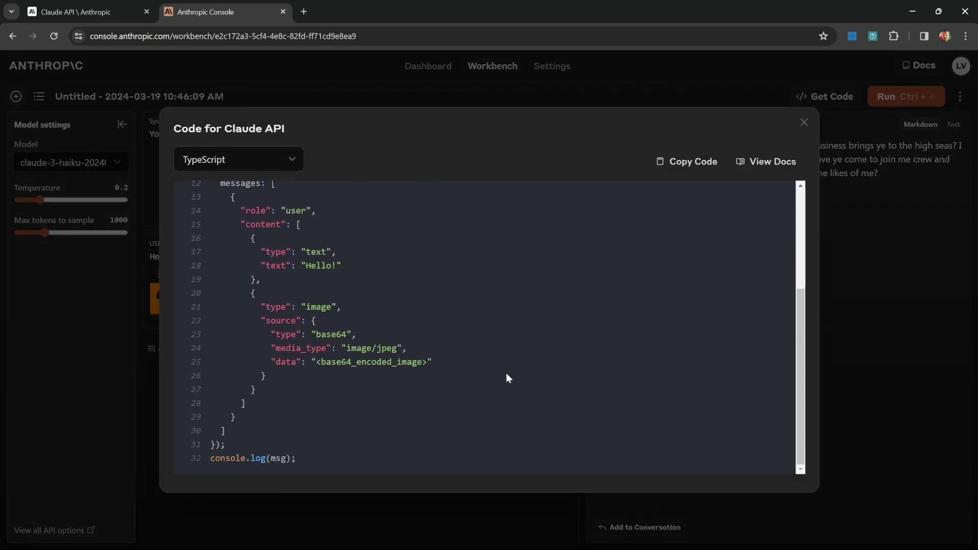
pyautogui.moveTo(251, 293); pyautogui.dragTo(316, 377)
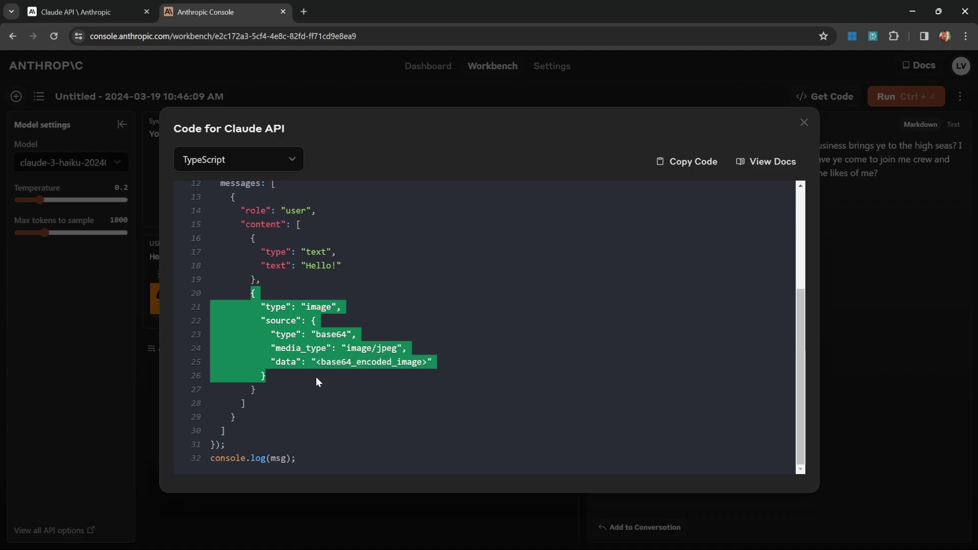
pyautogui.press('Escape')
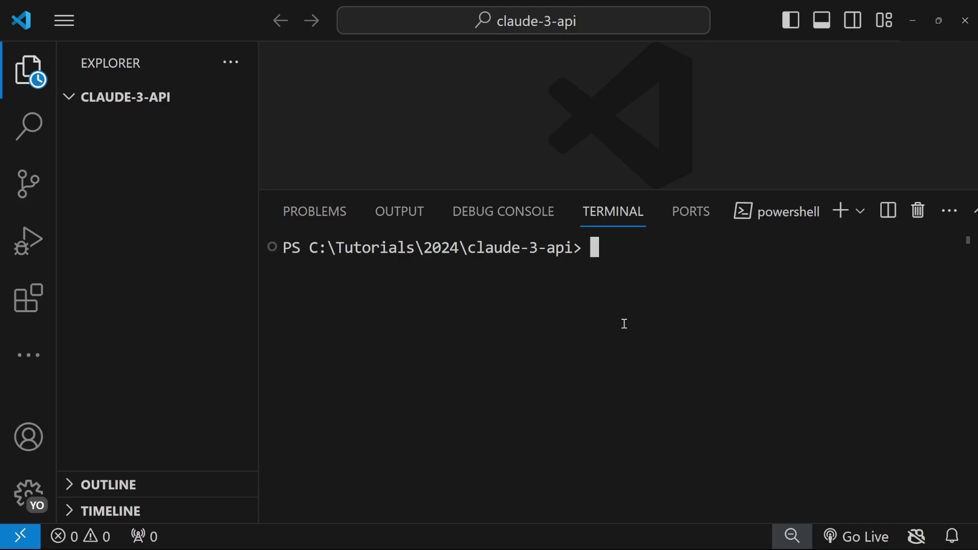
pyautogui.write('npm init -y')
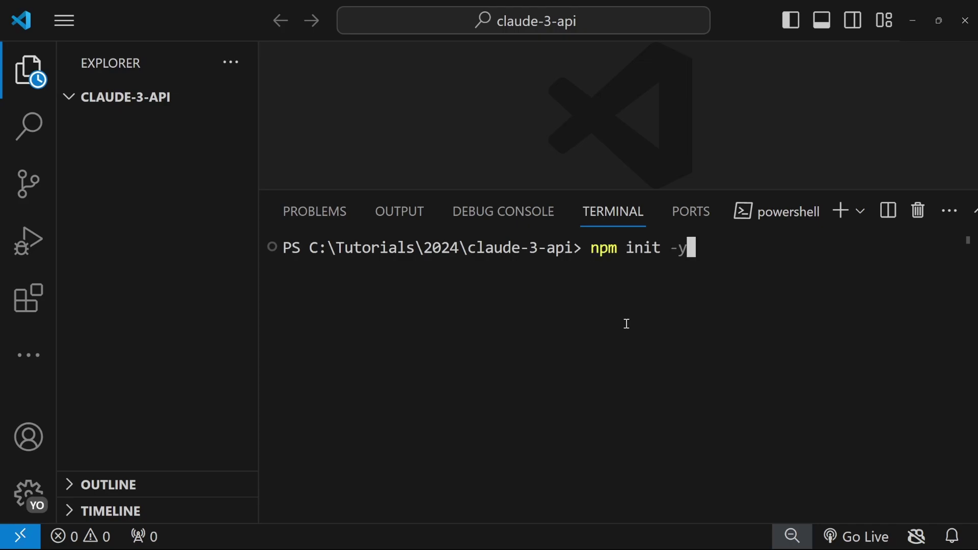
# Step: Run npm init -y, then add "type": "module" to package.json and save it
pyautogui.press('Return')
pyautogui.click(124, 125)
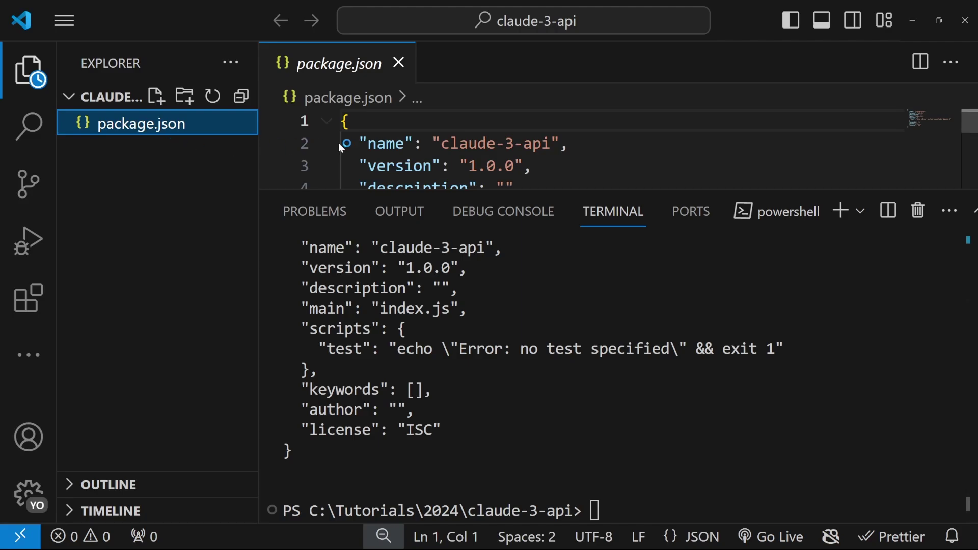
pyautogui.moveTo(607, 192); pyautogui.dragTo(607, 420)
pyautogui.click(548, 218)
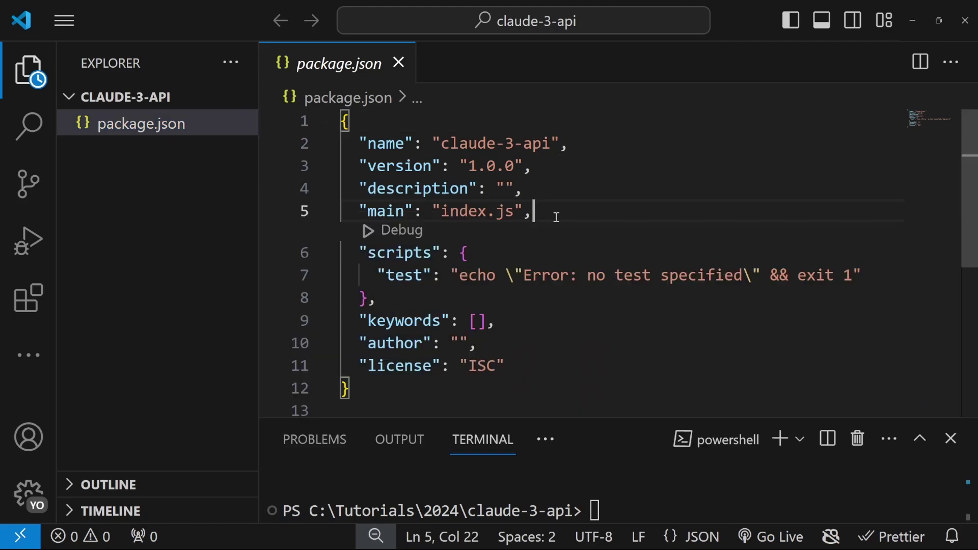
pyautogui.press('Return')
pyautogui.write('"ty')
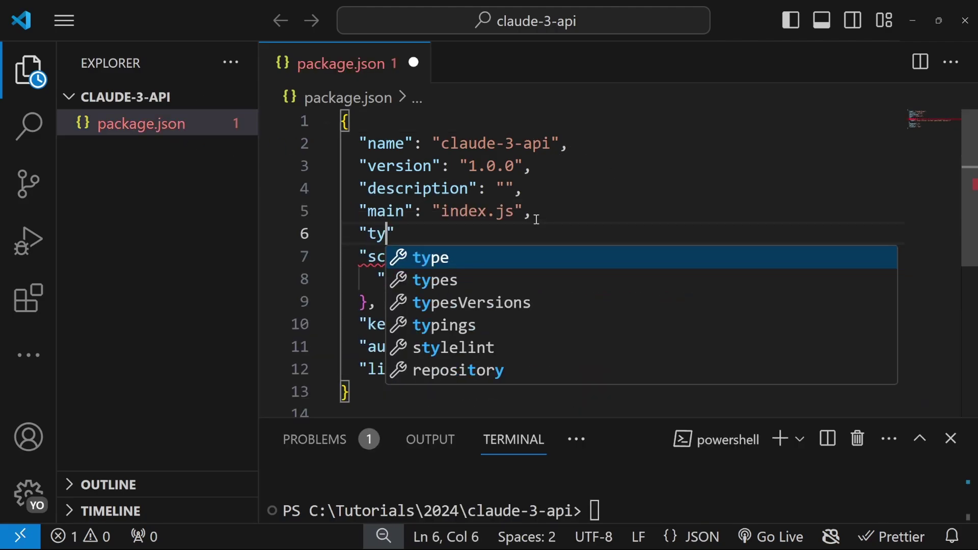
pyautogui.press('Return')
pyautogui.press('Down')
pyautogui.press('Return')
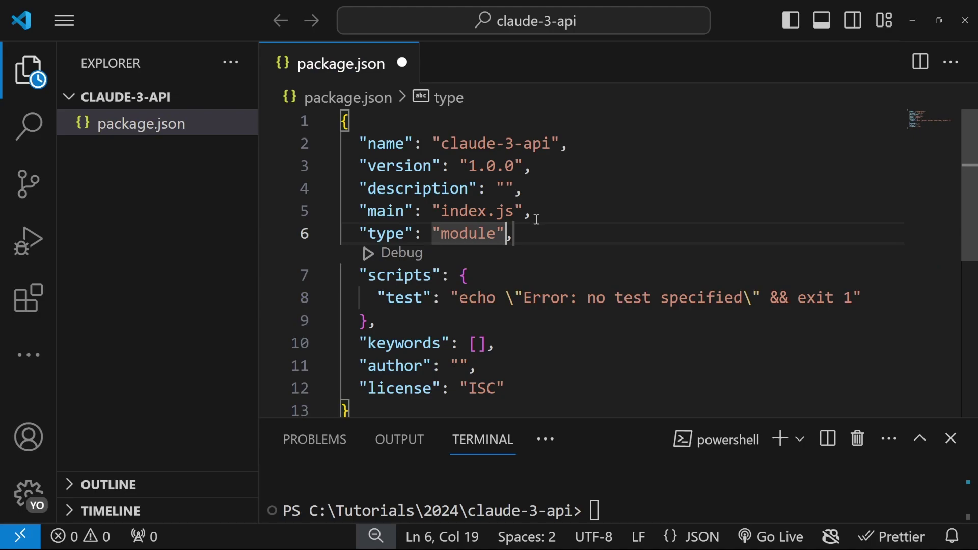
pyautogui.hotkey('ctrl', 's')
pyautogui.hotkey('ctrl', 'w')
# Step: Create app.js in the project and resize the editor and terminal panels
pyautogui.click(156, 97)
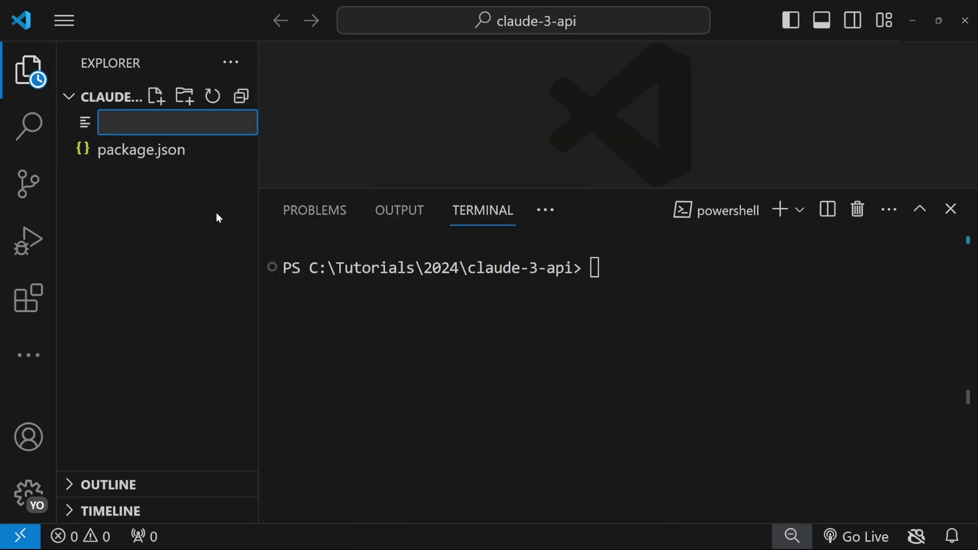
pyautogui.write('app.js')
pyautogui.press('Return')
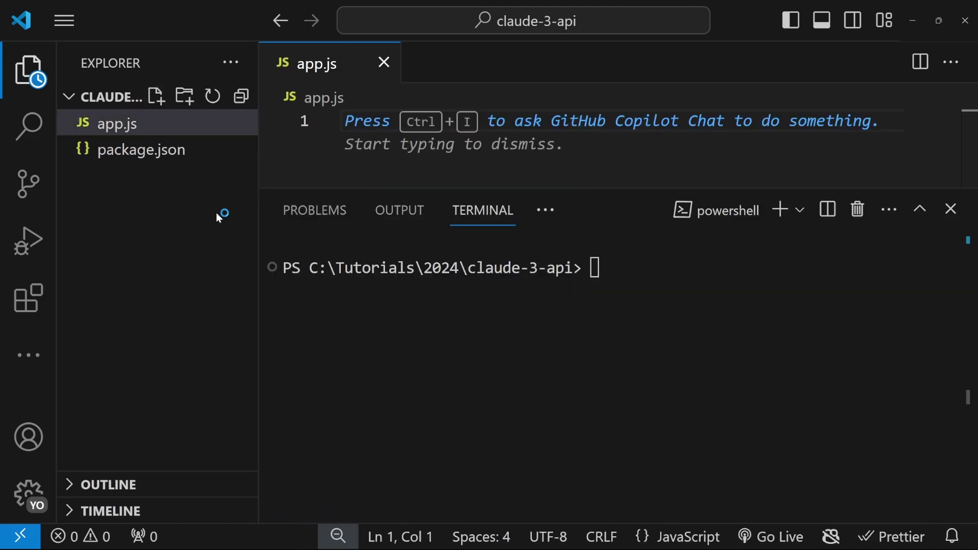
pyautogui.moveTo(500, 188); pyautogui.dragTo(529, 428)
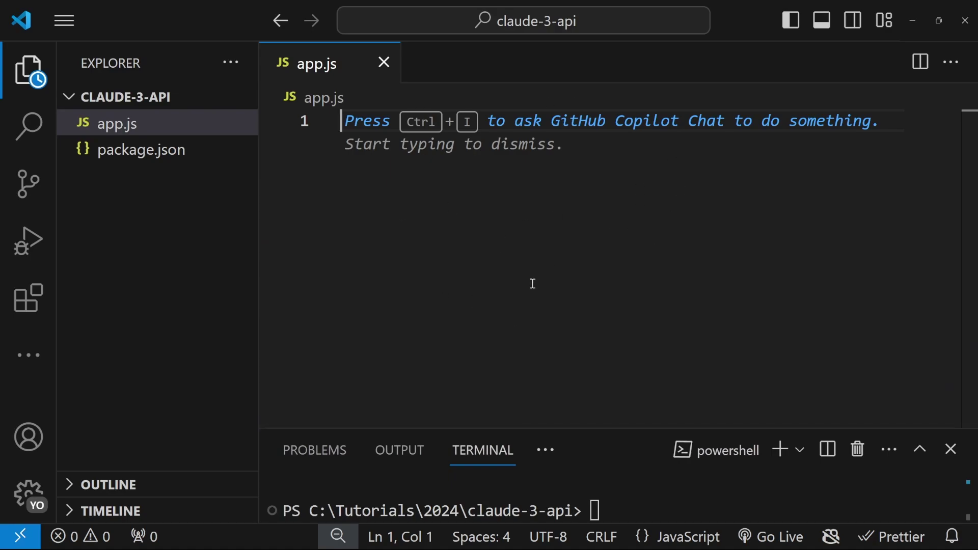
pyautogui.moveTo(551, 428); pyautogui.dragTo(570, 222)
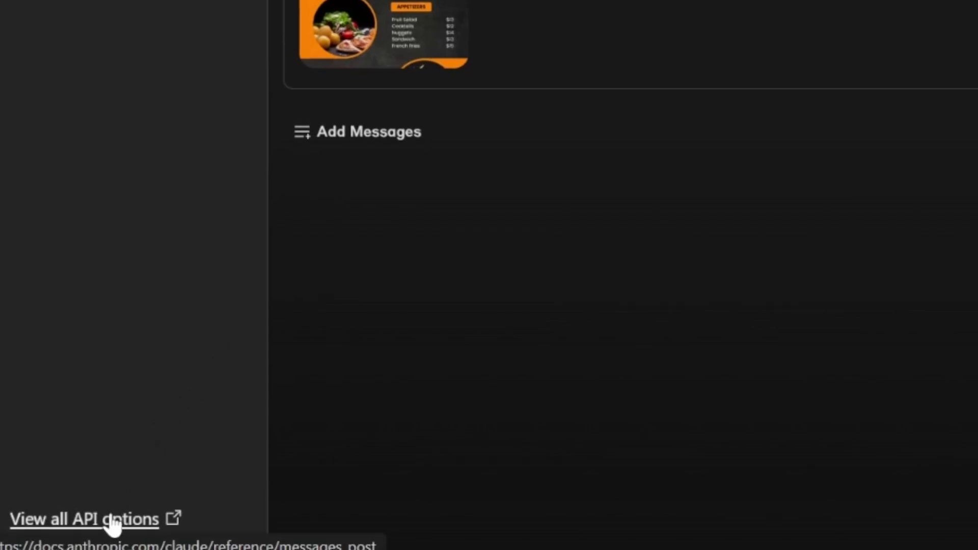
# Step: Open the Create a Message docs and select the example's messages endpoint URL and request body
pyautogui.click(80, 520)
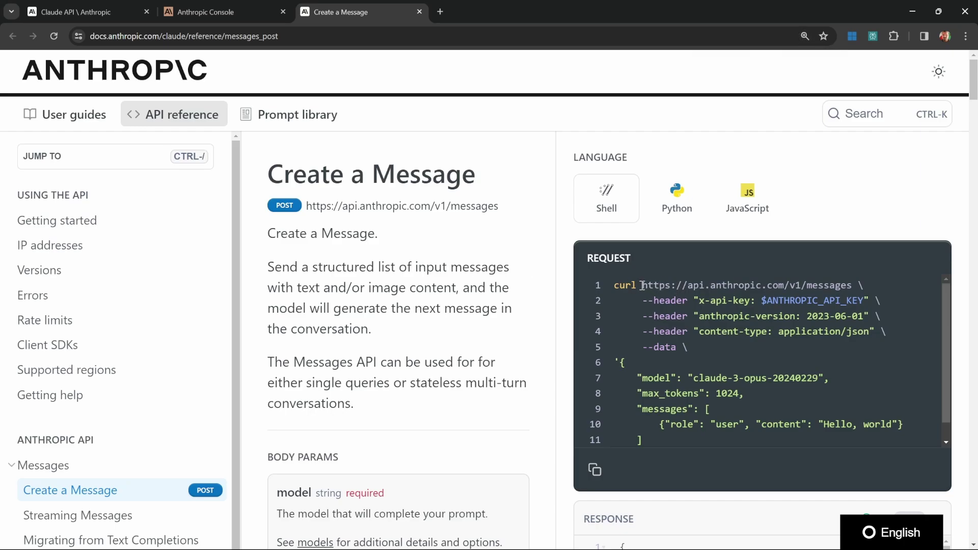
pyautogui.moveTo(641, 285); pyautogui.dragTo(853, 287)
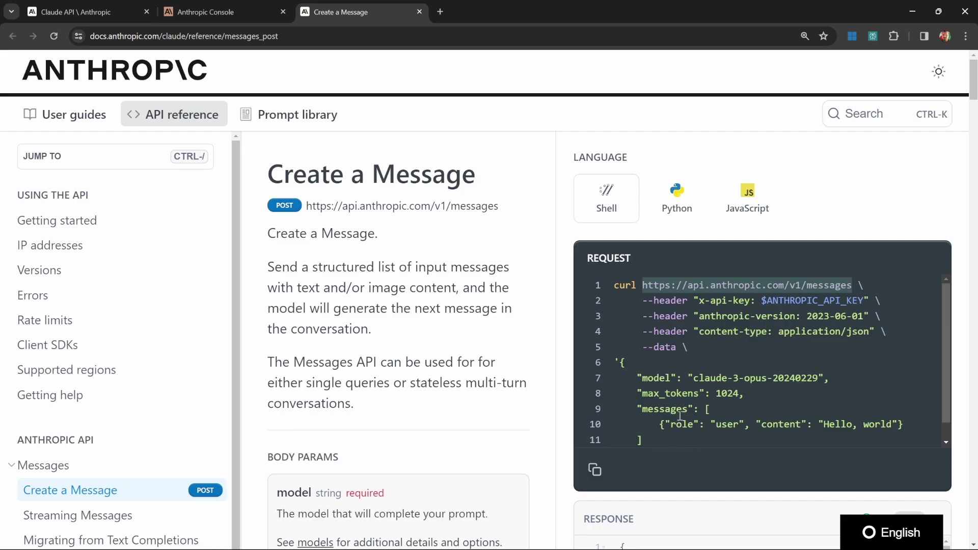
pyautogui.click(716, 394)
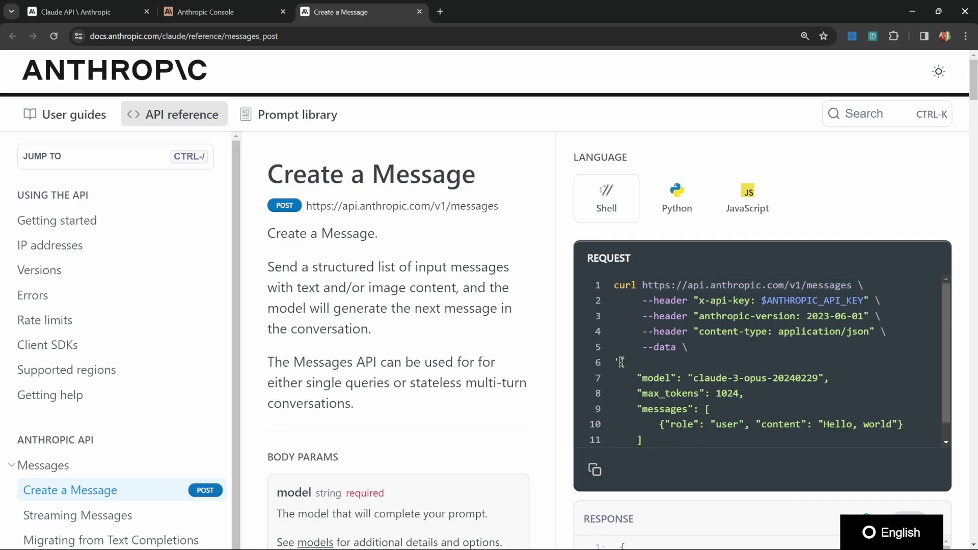
pyautogui.moveTo(622, 363); pyautogui.dragTo(666, 398)
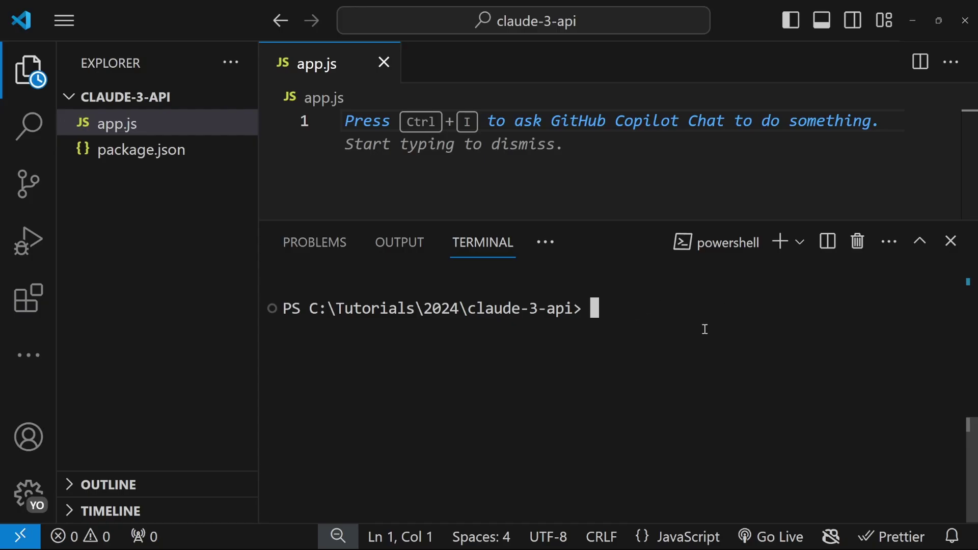
pyautogui.write('npm install ')
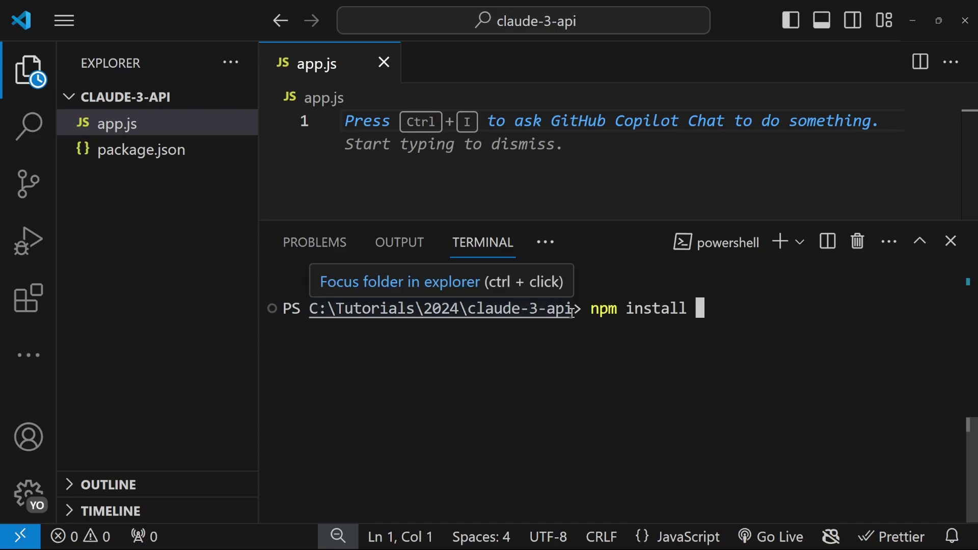
pyautogui.write('dotenv ')
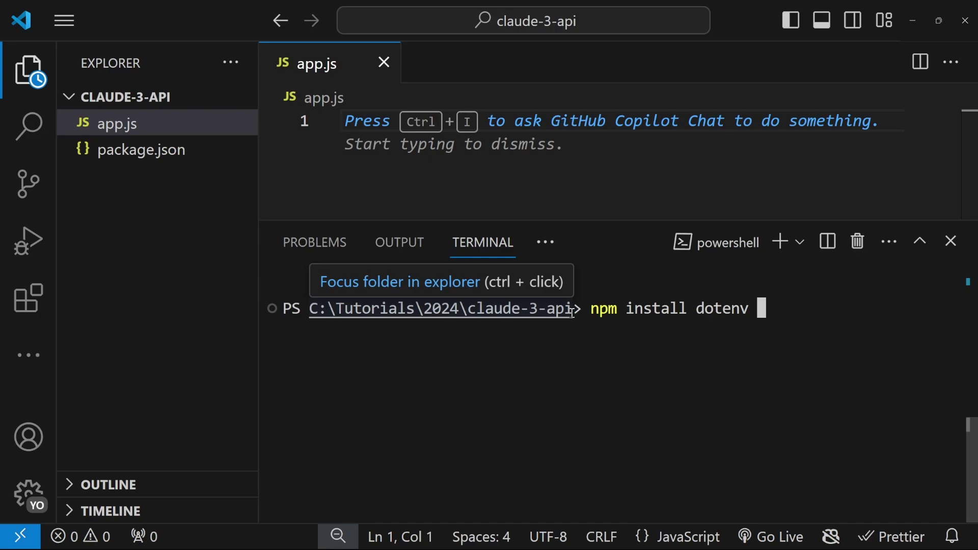
pyautogui.write('@')
pyautogui.write('anthropic-ai/')
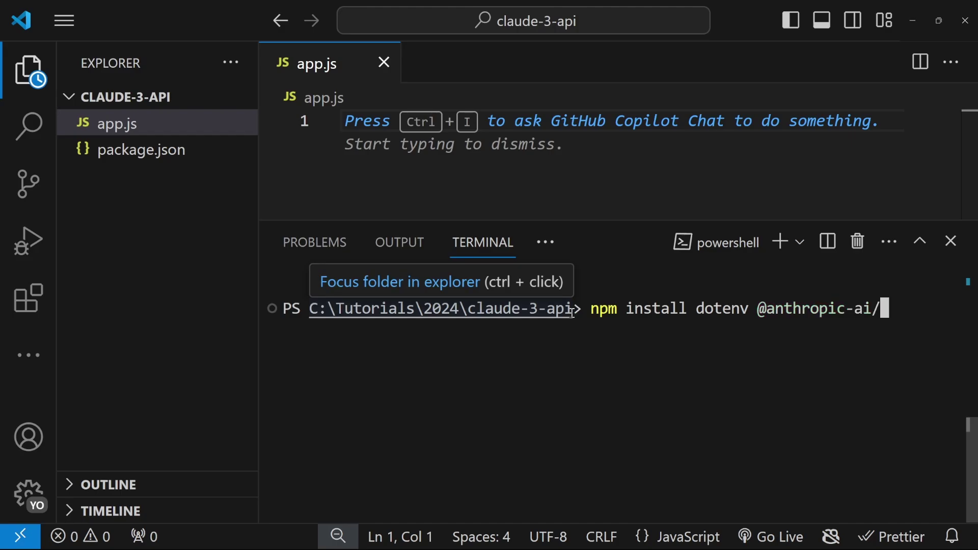
pyautogui.write('sdk')
pyautogui.press('Return')
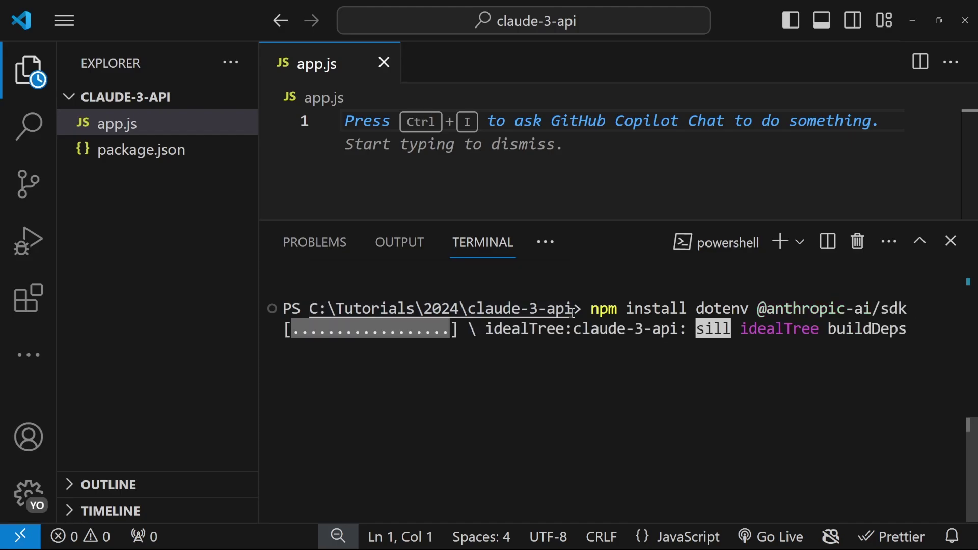
pyautogui.moveTo(571, 222)
pyautogui.mouseDown()
pyautogui.moveTo(561, 360)
pyautogui.moveTo(572, 476)
pyautogui.mouseUp()
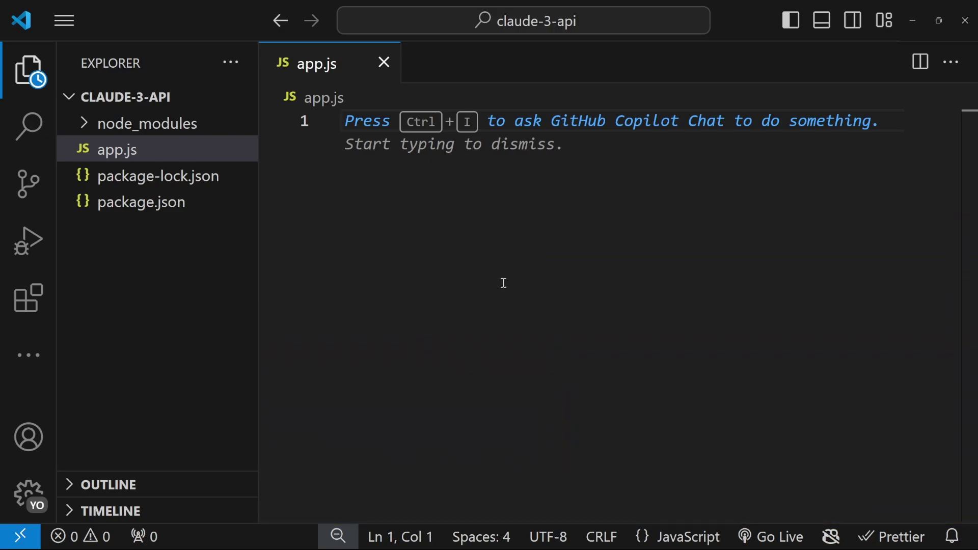
pyautogui.write('import Anthropic from "@anthropic-ai/sdk";')
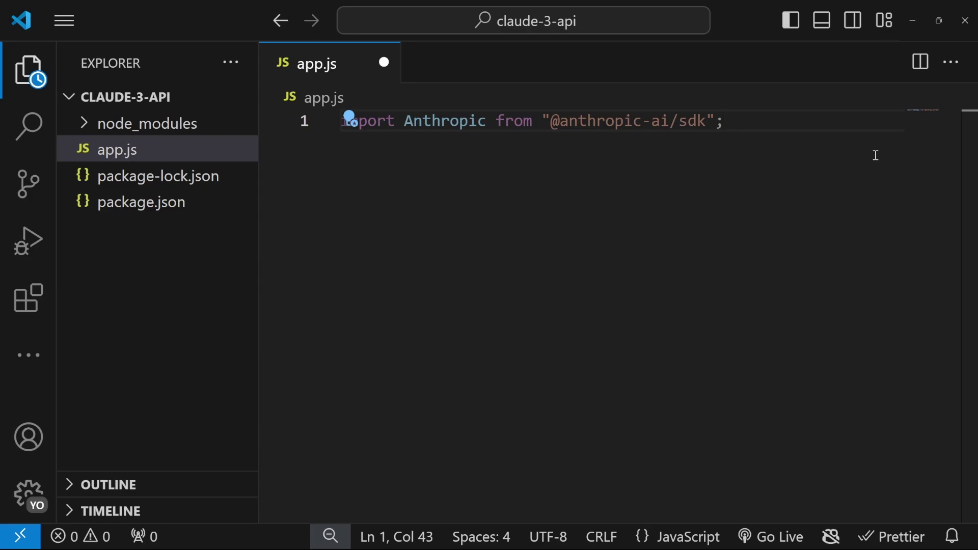
pyautogui.press('Return')
pyautogui.press('Return')
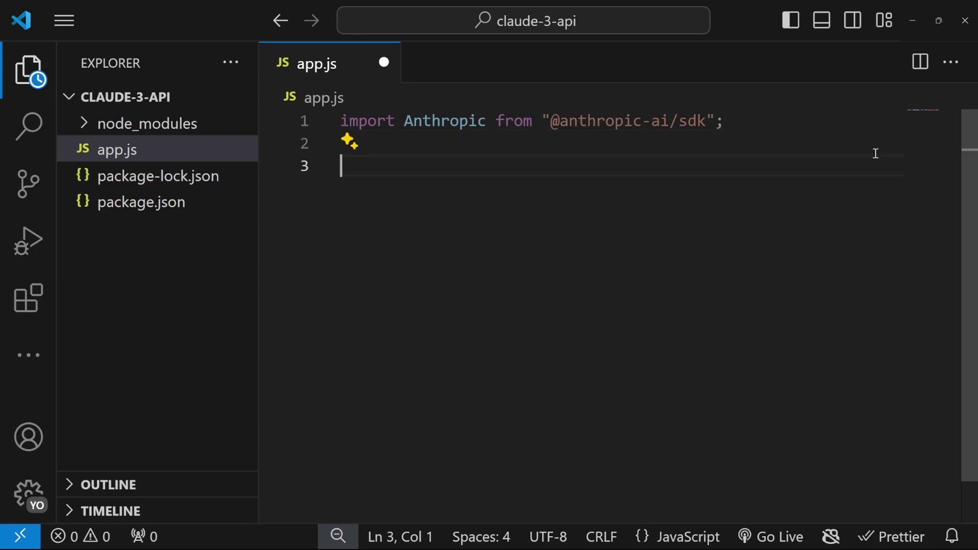
pyautogui.write('const anthropic ')
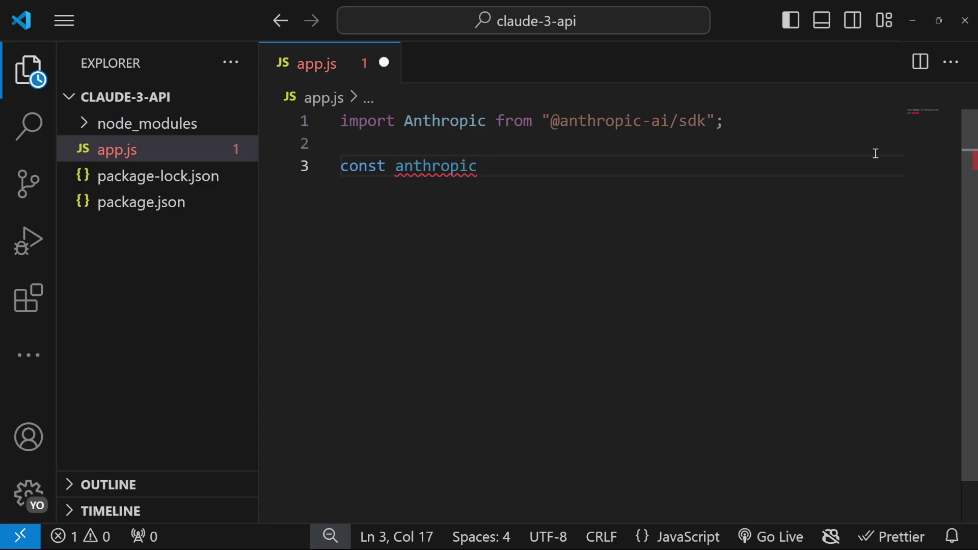
pyautogui.write('= new Anthropic')
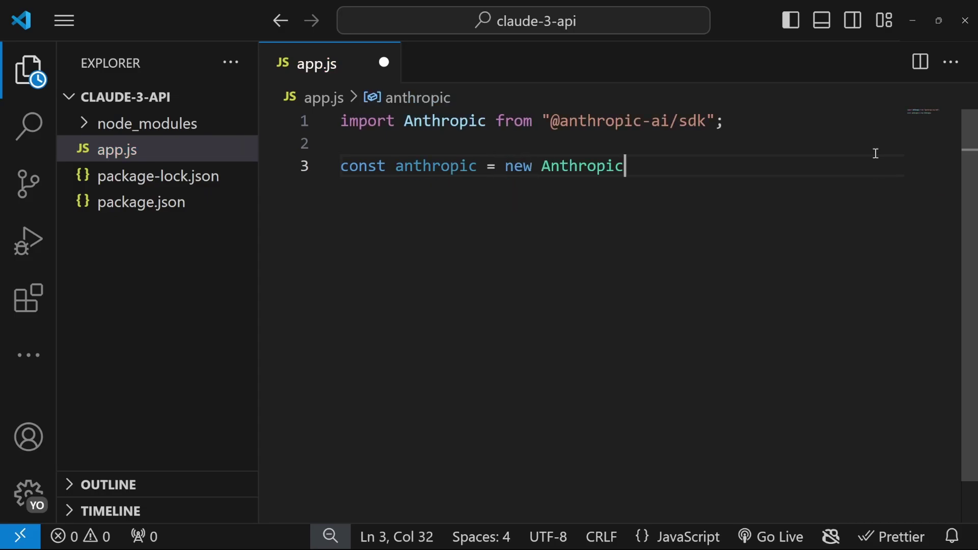
pyautogui.write('({')
pyautogui.press('Return')
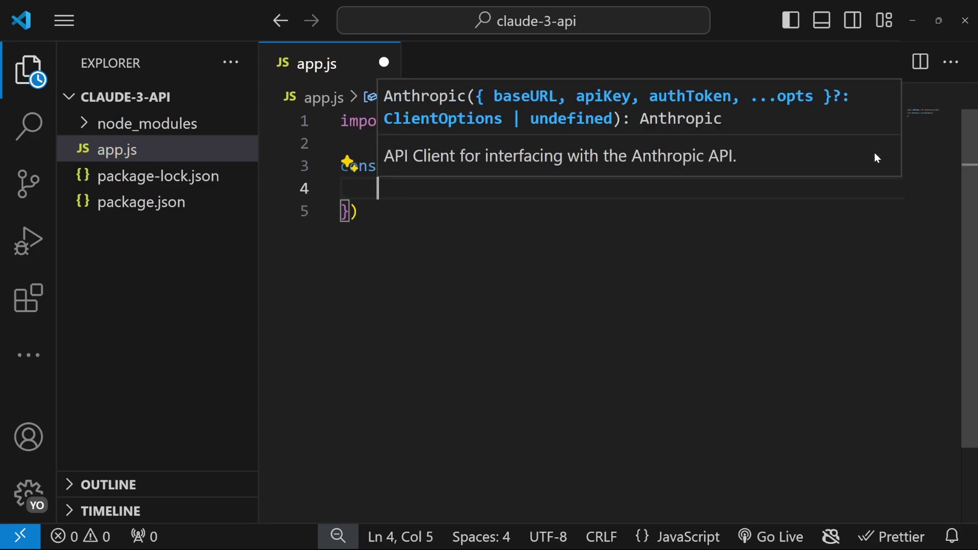
pyautogui.write('apiKey')
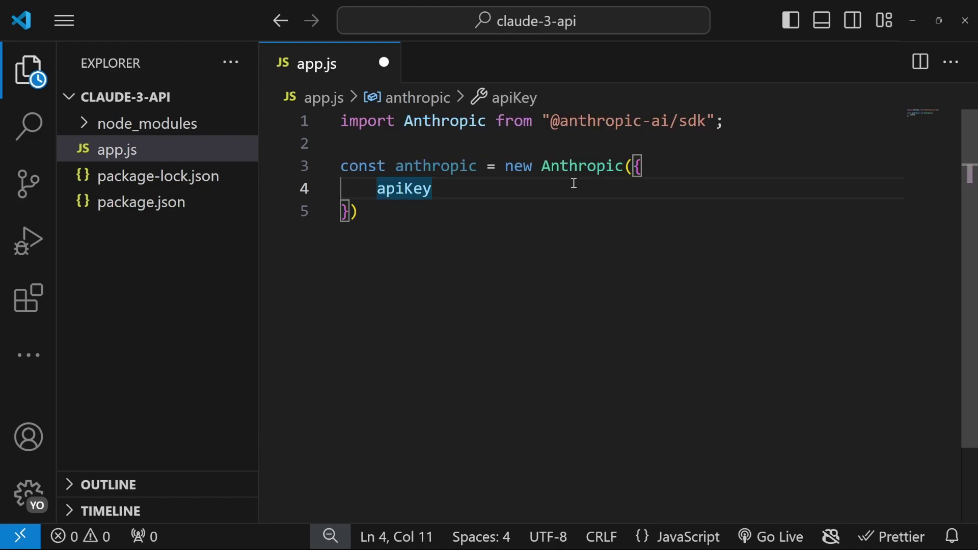
pyautogui.write(':')
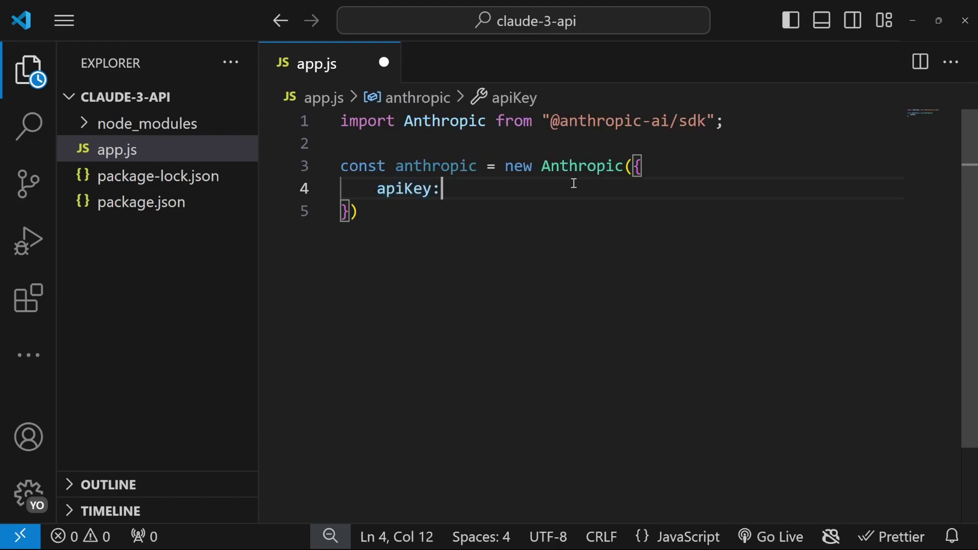
pyautogui.write(' "')
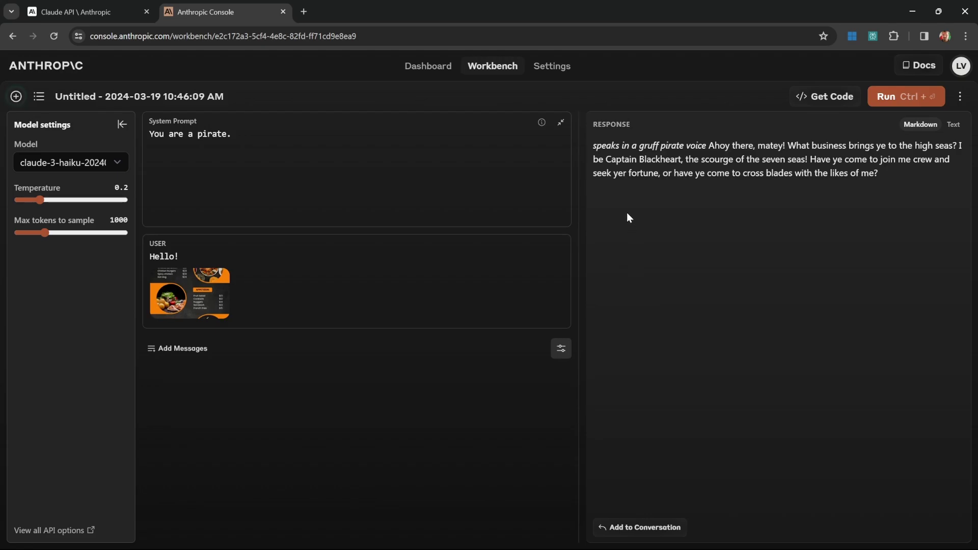
# Step: Create the 'claude-tutorial' key under Settings > API Keys and copy its secret
pyautogui.click(563, 69)
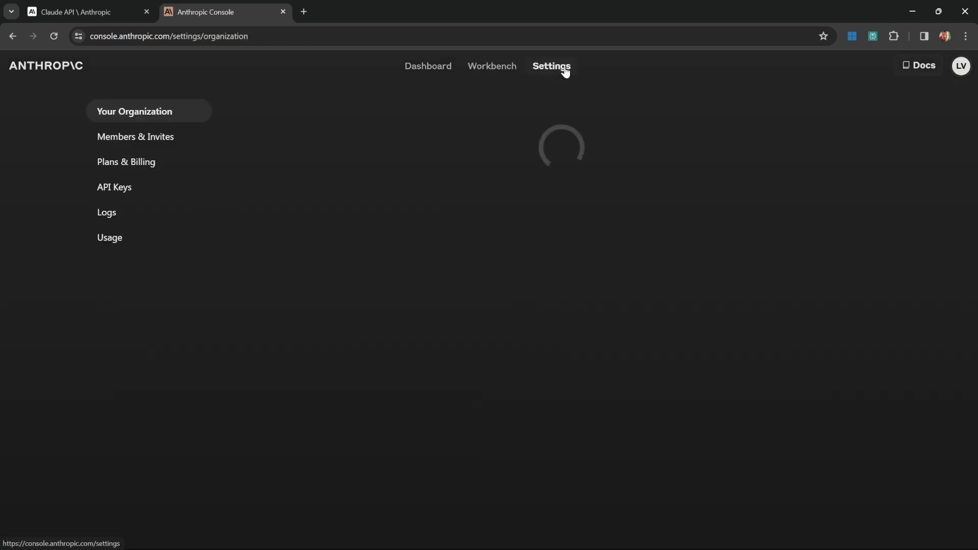
pyautogui.click(107, 186)
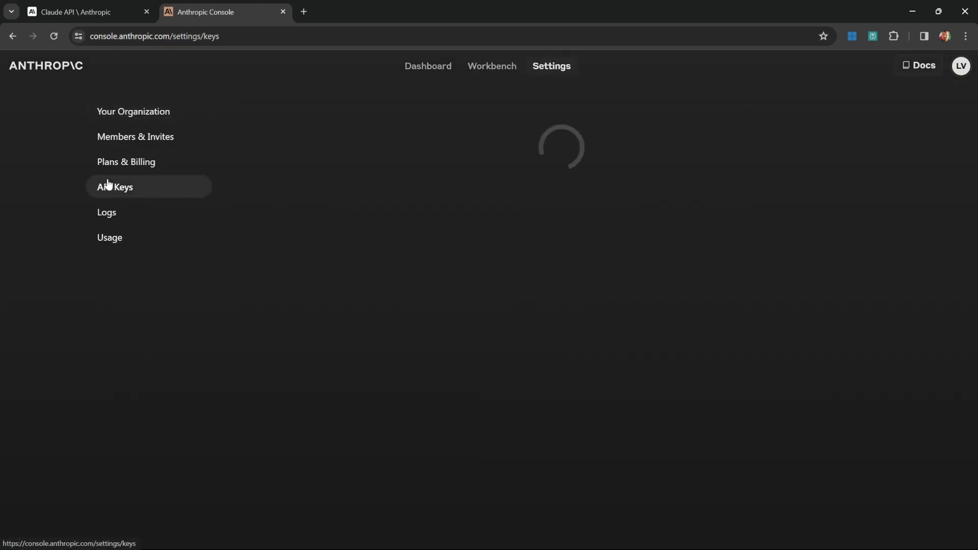
pyautogui.click(870, 114)
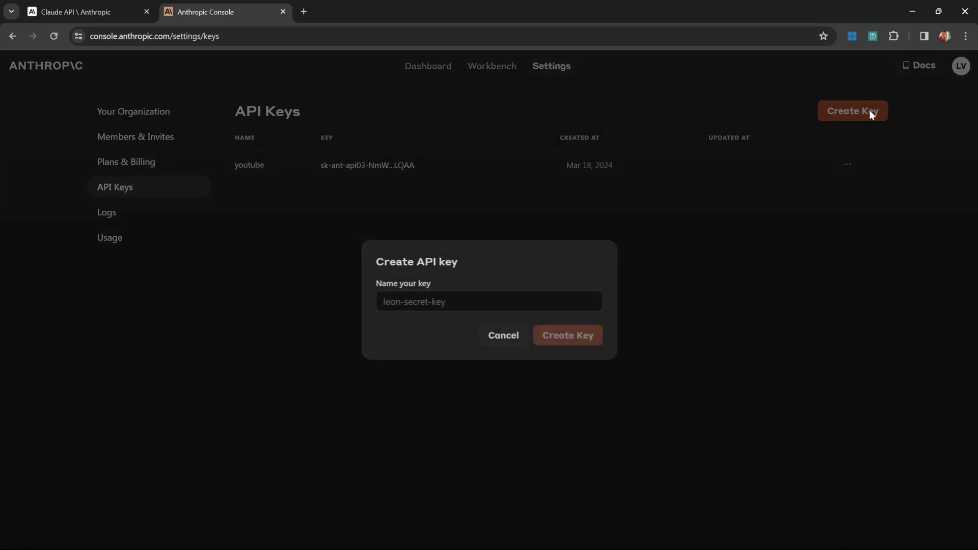
pyautogui.click(451, 304)
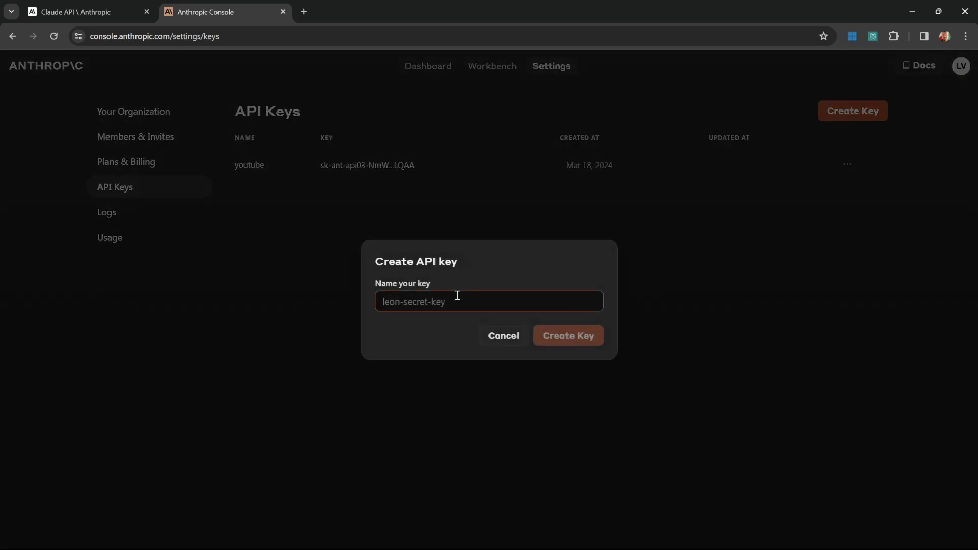
pyautogui.write('claude-tutorial')
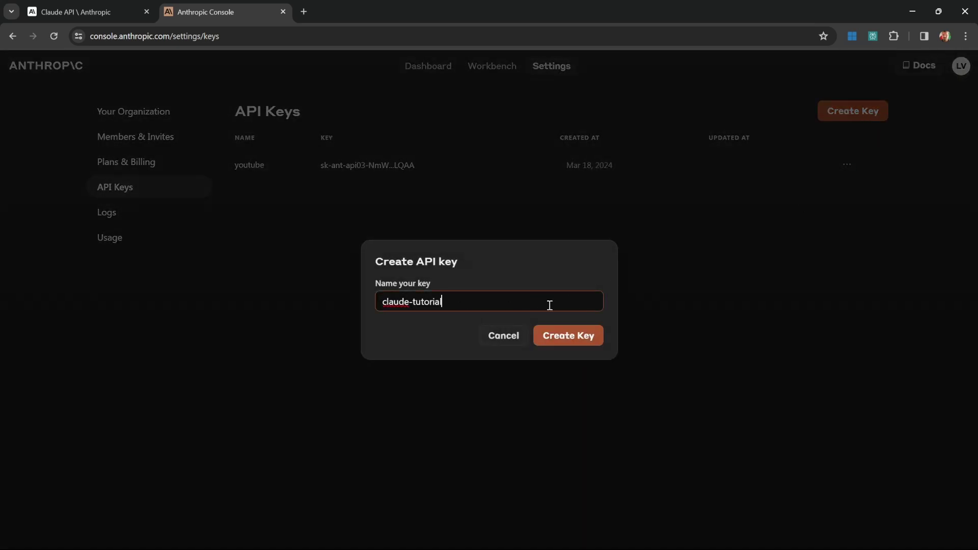
pyautogui.click(587, 342)
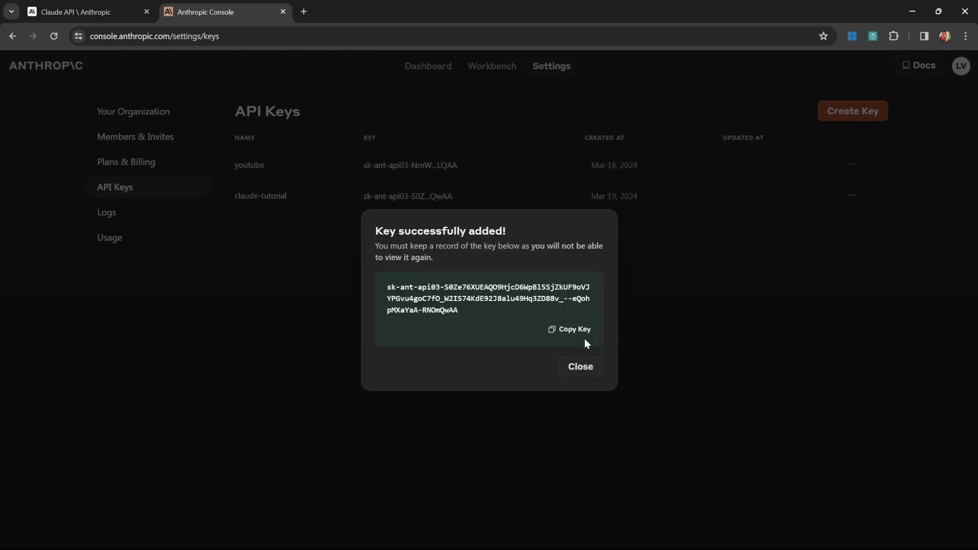
pyautogui.click(579, 330)
pyautogui.moveTo(391, 291); pyautogui.dragTo(476, 310)
pyautogui.click(476, 311)
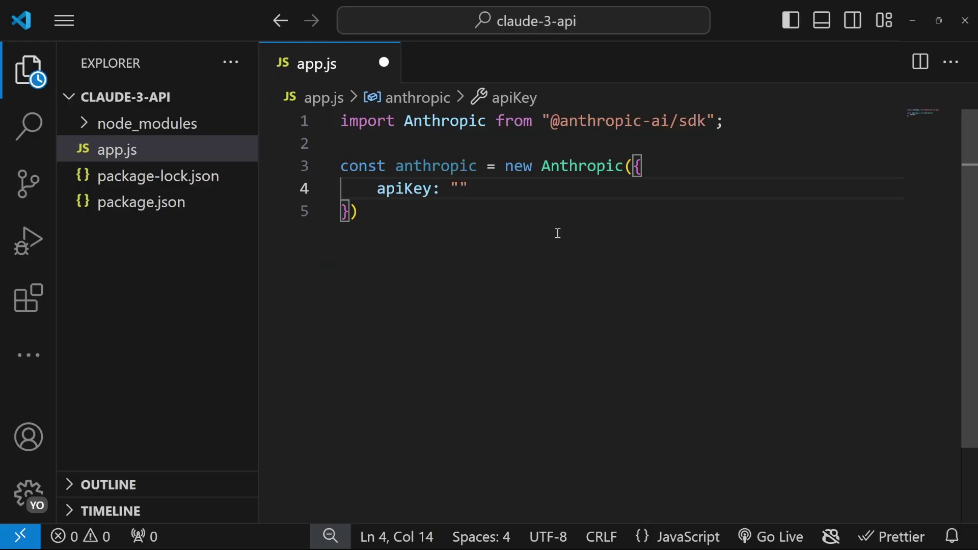
# Step: Paste the secret key into apiKey, format app.js, and start line 8 with anthropic
pyautogui.hotkey('ctrl', 'v')
pyautogui.moveTo(736, 520); pyautogui.dragTo(360, 520)
pyautogui.click(514, 246)
pyautogui.press('Return')
pyautogui.press('Return')
pyautogui.hotkey('shift', 'alt', 'f')
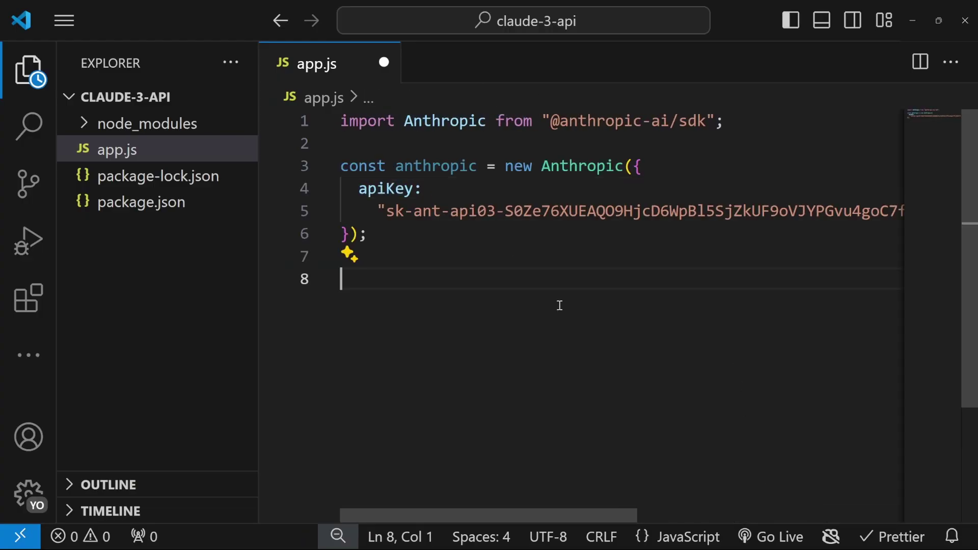
pyautogui.doubleClick(441, 165)
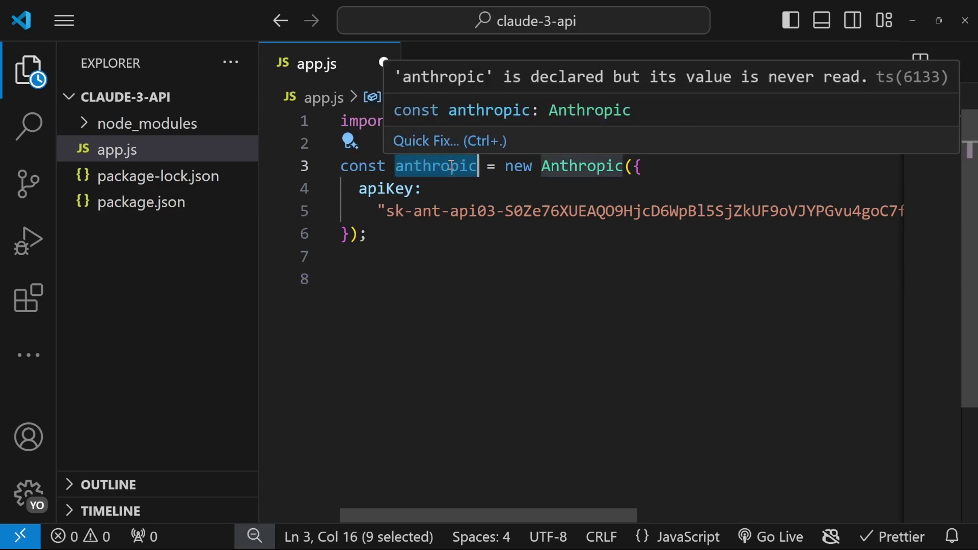
pyautogui.click(451, 294)
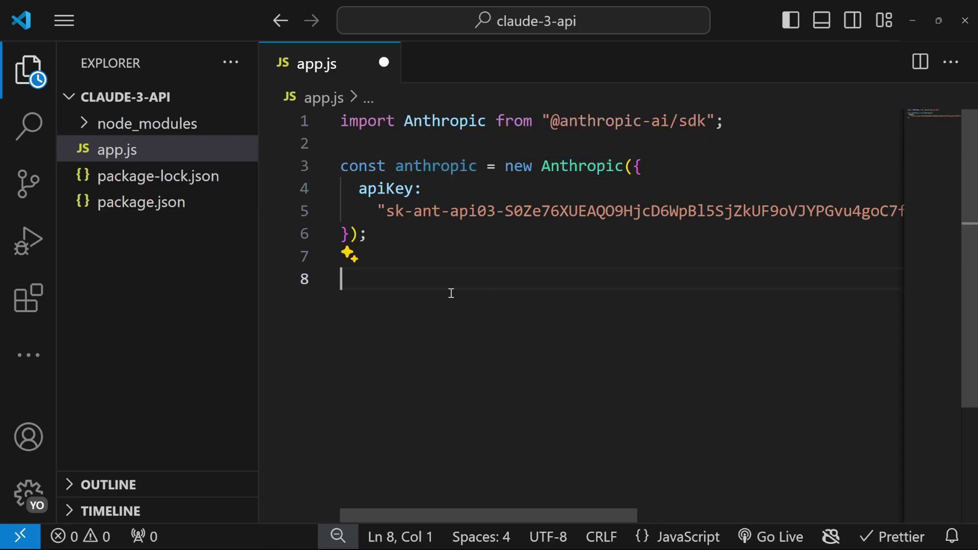
pyautogui.write('ant')
# Step: Start an anthropic.messages.create call using model claude-3-haiku-20240307
pyautogui.press('Tab')
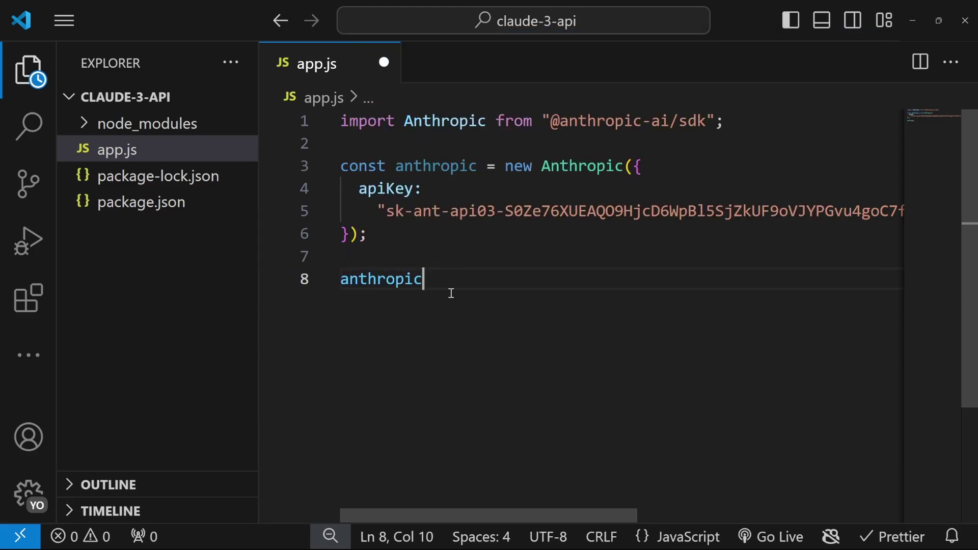
pyautogui.write('.messages.')
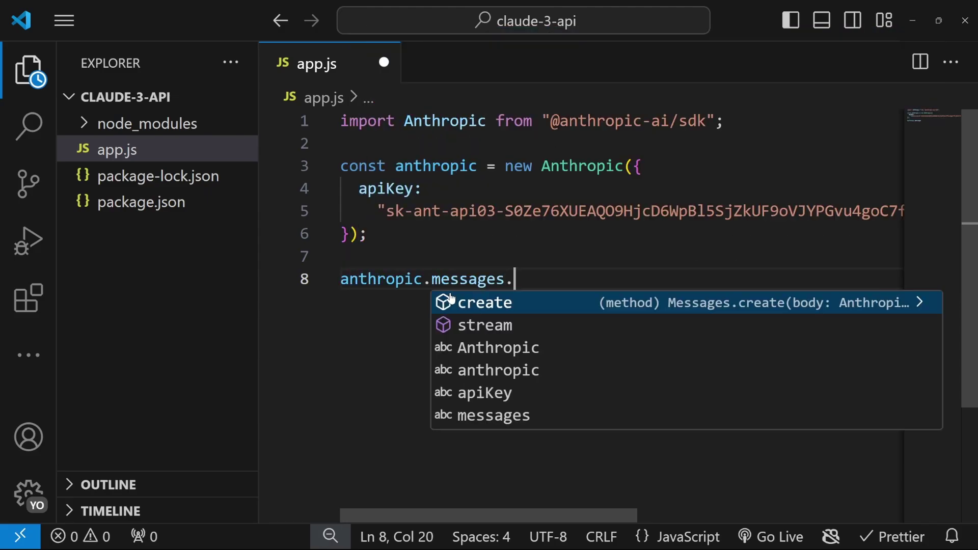
pyautogui.press('Tab')
pyautogui.write('({')
pyautogui.press('Return')
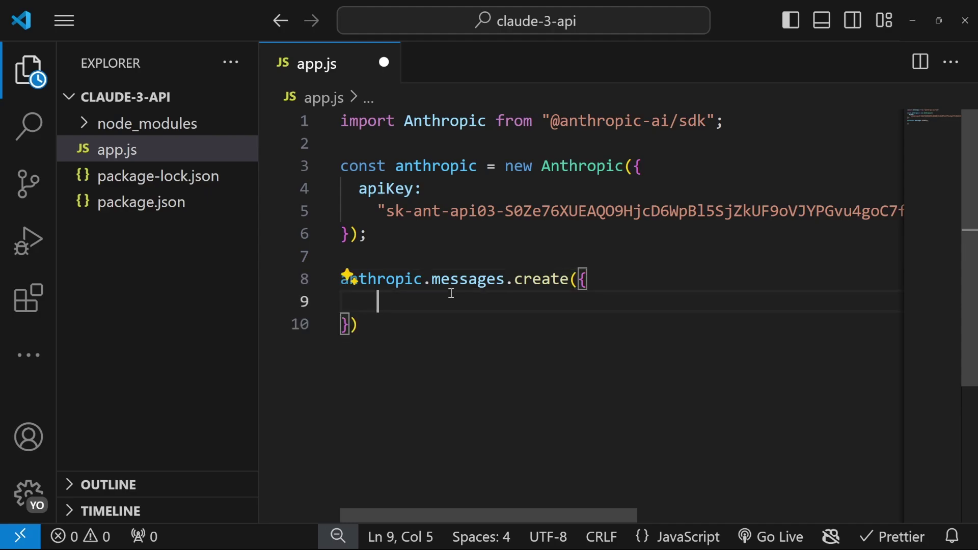
pyautogui.write('model')
pyautogui.press('Escape')
pyautogui.write(': "')
pyautogui.press('Down')
pyautogui.press('Down')
pyautogui.press('Down')
pyautogui.press('Down')
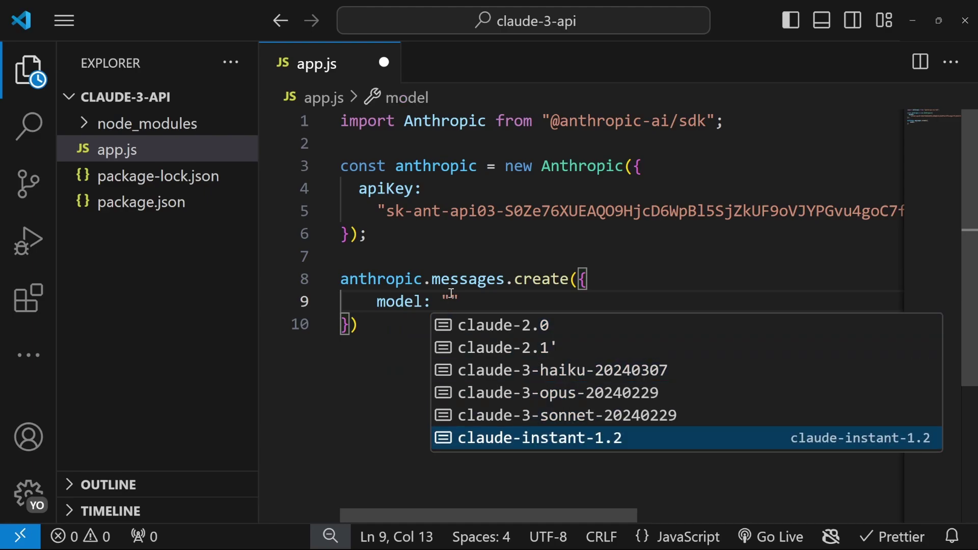
pyautogui.press('Down')
pyautogui.press('Up')
pyautogui.press('Up')
pyautogui.press('Up')
pyautogui.press('Up')
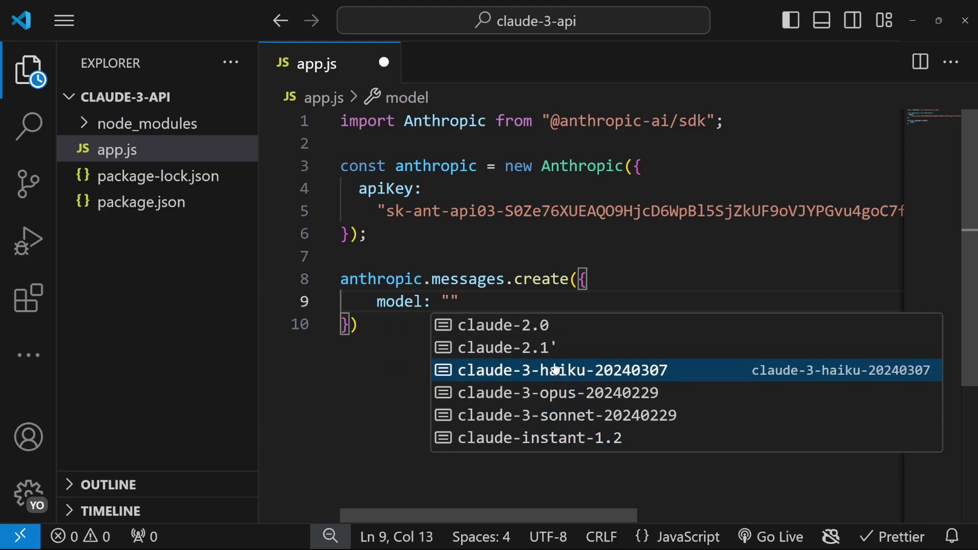
pyautogui.press('Escape')
pyautogui.hotkey('alt', 'Tab')
pyautogui.press('Return')
pyautogui.press('Right')
pyautogui.write(',')
pyautogui.press('Return')
pyautogui.write('max')
# Step: Add max_tokens 1000, temperature 0.6, a pirate system prompt and an empty messages array
pyautogui.press('Return')
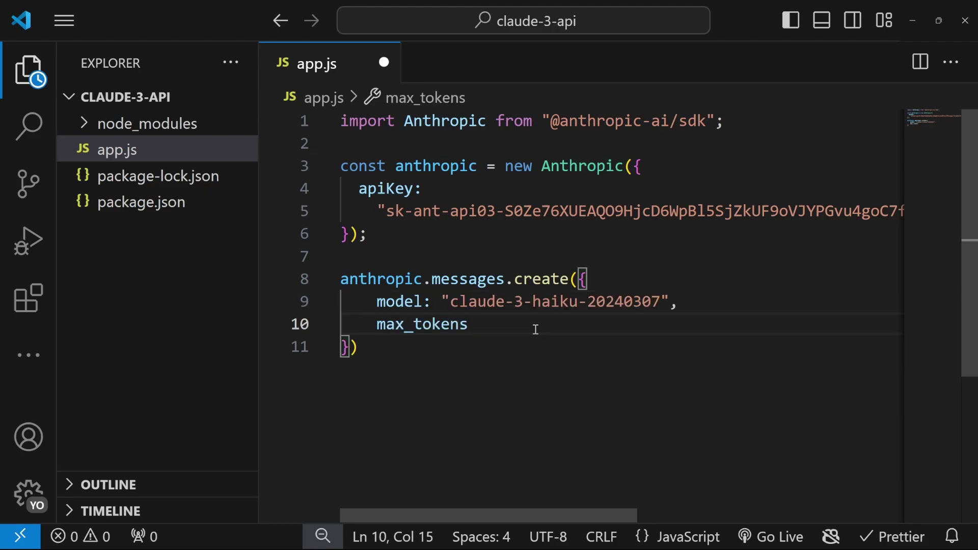
pyautogui.write(': 1000,')
pyautogui.press('Return')
pyautogui.write('temperature:')
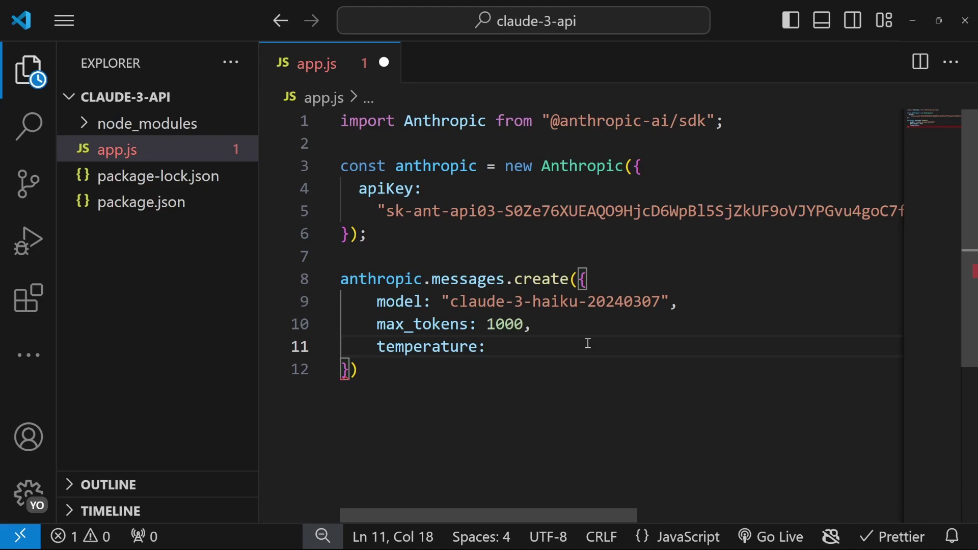
pyautogui.write(' 0.6')
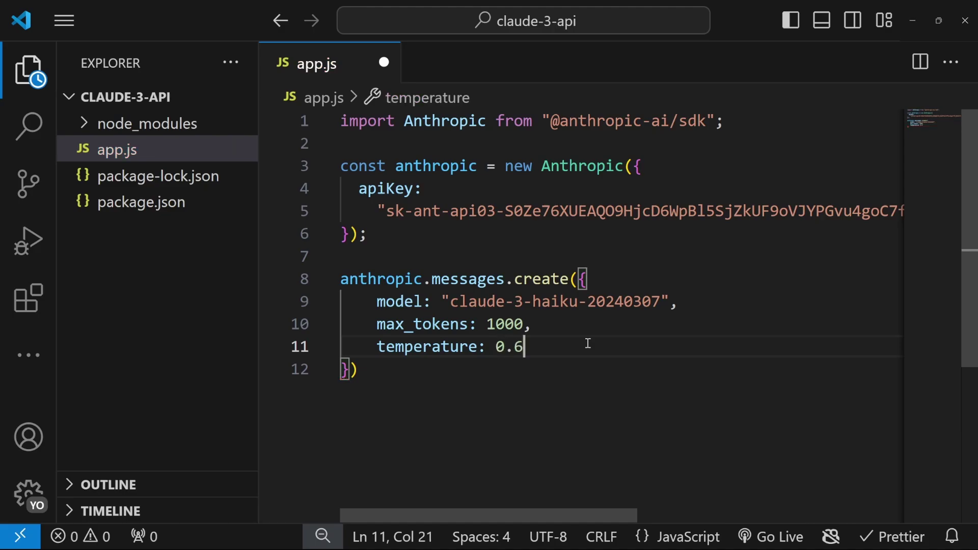
pyautogui.write(',')
pyautogui.press('Return')
pyautogui.write('system: "You are a pirate."')
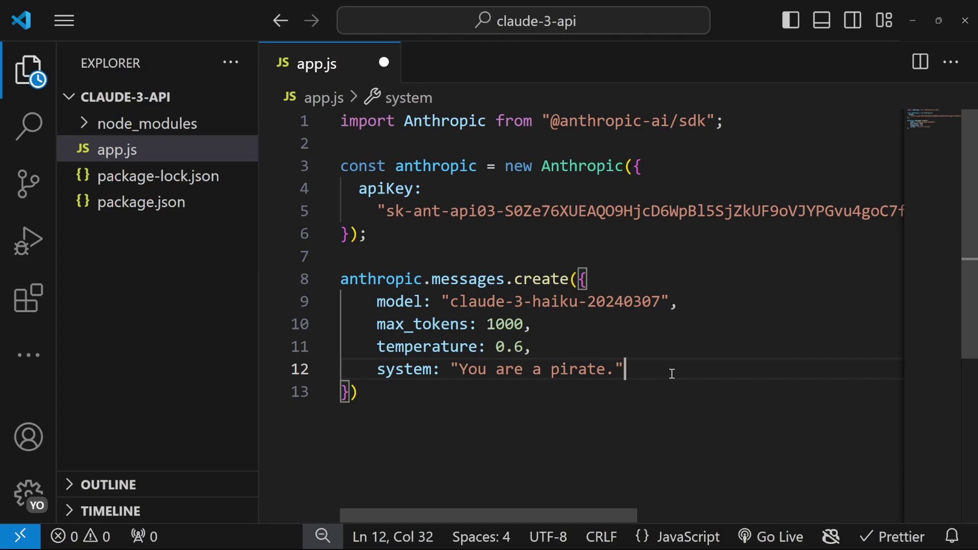
pyautogui.write(',')
pyautogui.press('Return')
pyautogui.write('messages: [')
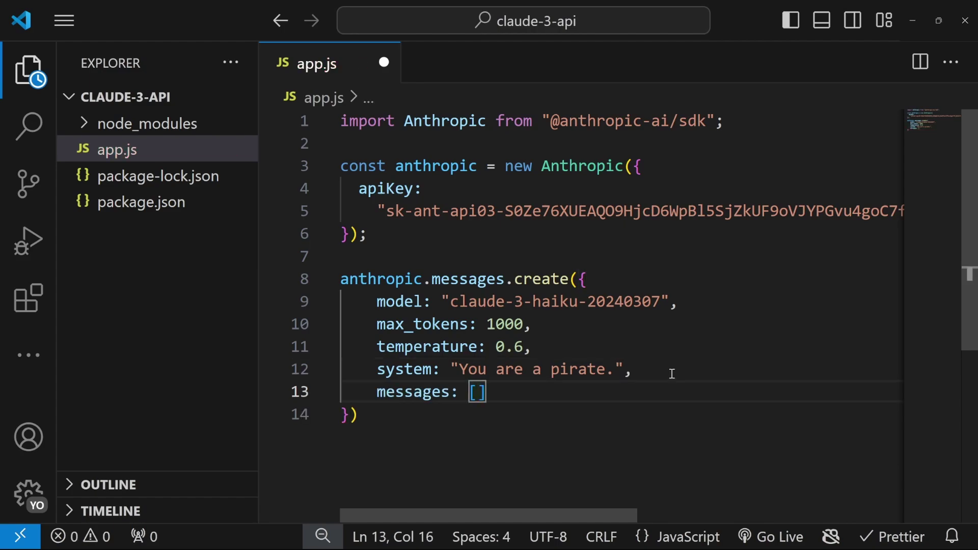
pyautogui.press('Return')
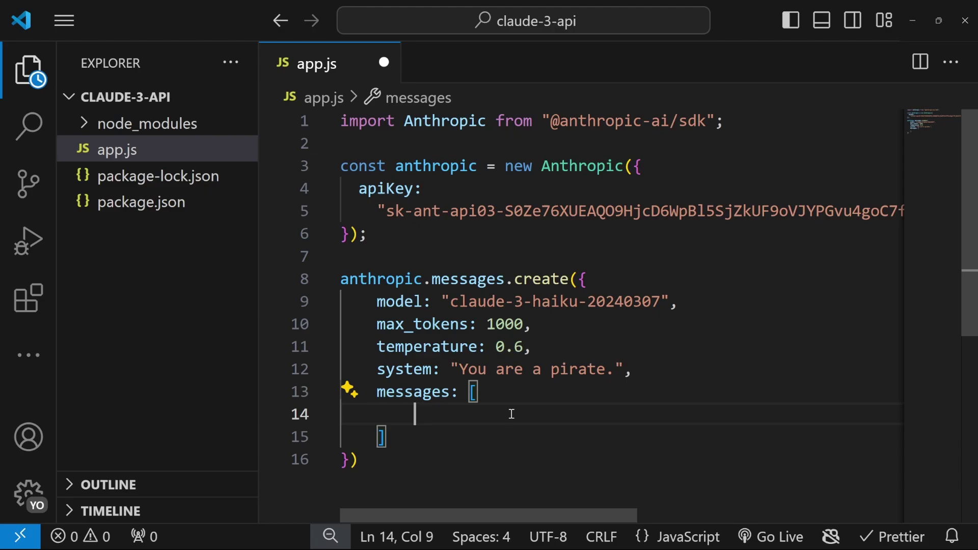
pyautogui.press('alt')
pyautogui.hotkey('alt', 'Tab')
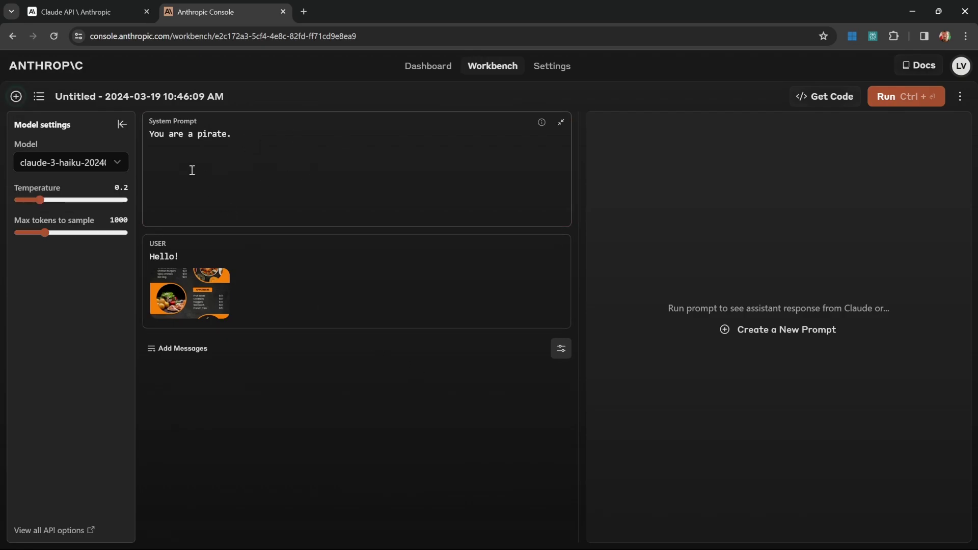
# Step: Add two empty assistant and user message pairs below the Hello! message in the Workbench
pyautogui.click(184, 350)
pyautogui.click(181, 456)
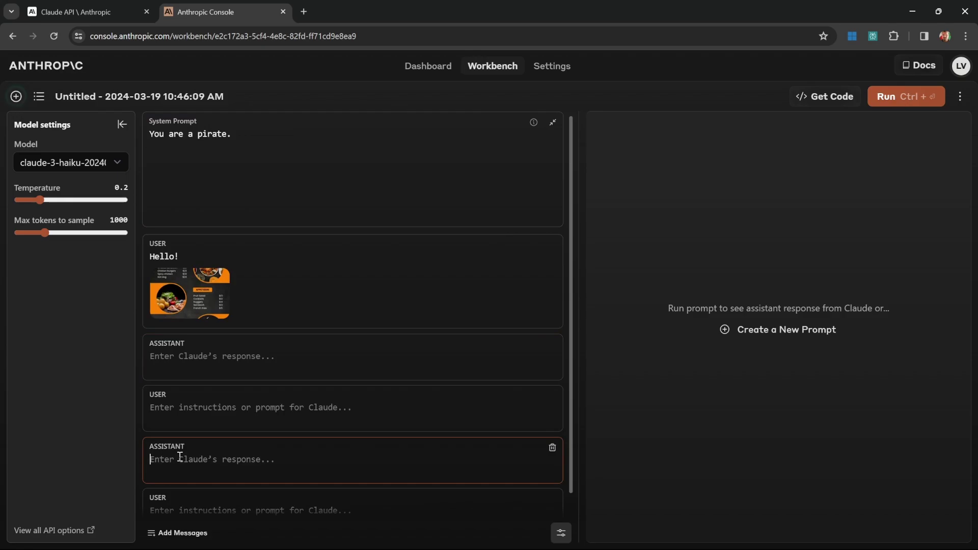
pyautogui.scroll(-1, 230, 455)
pyautogui.scroll(1, 290, 345)
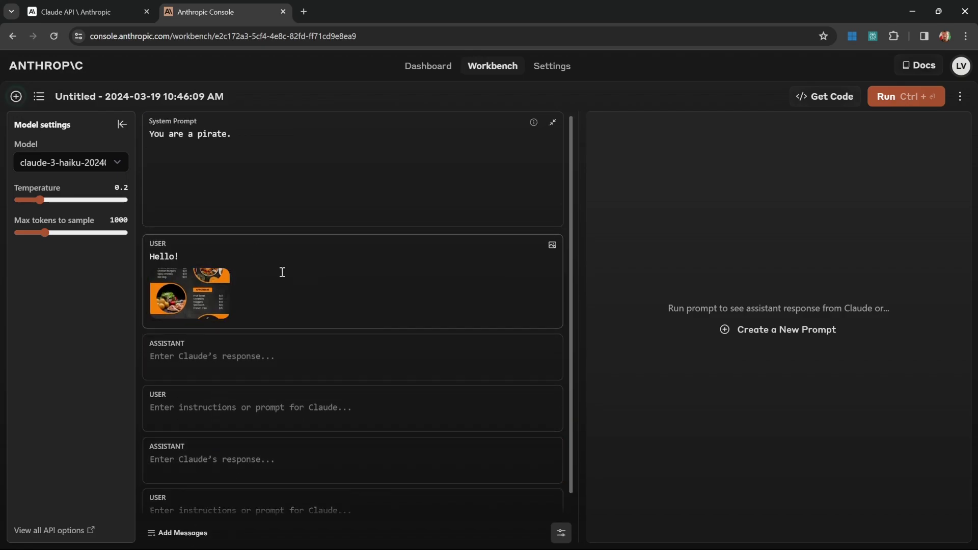
pyautogui.moveTo(202, 256); pyautogui.dragTo(149, 255)
pyautogui.click(258, 270)
# Step: Add a message object with role user and content: [] split over separate lines
pyautogui.tripleClick(155, 255)
pyautogui.click(297, 278)
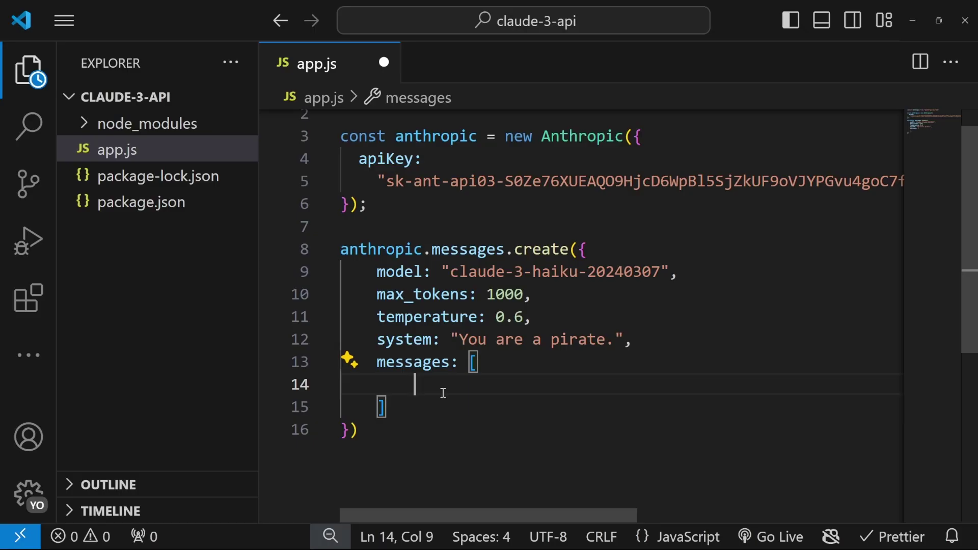
pyautogui.write('{')
pyautogui.press('Return')
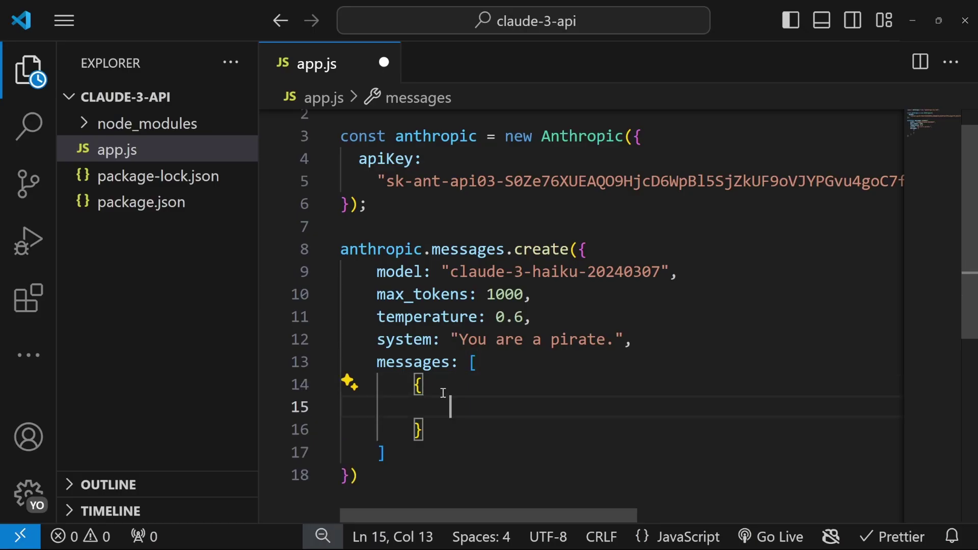
pyautogui.hotkey('shift', 'alt', 'f')
pyautogui.write('rol')
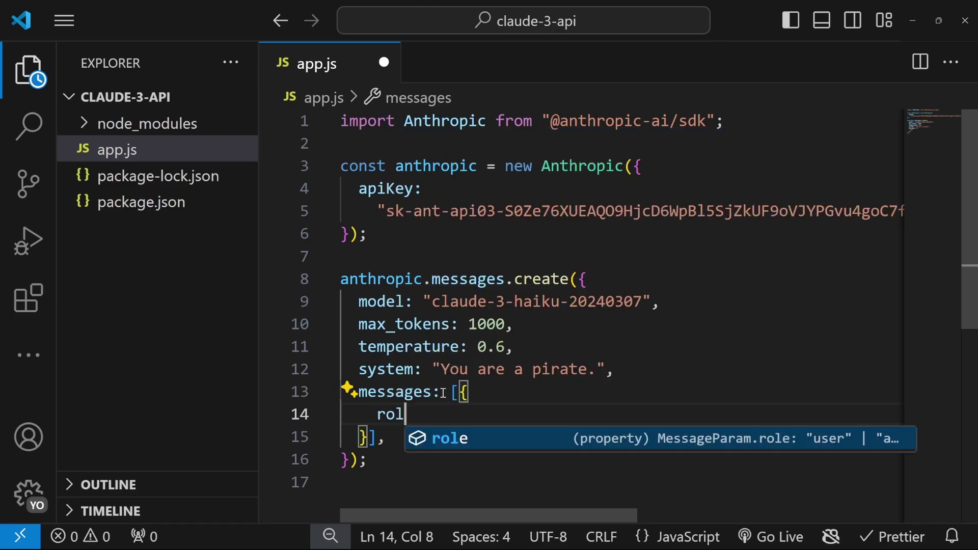
pyautogui.write('e')
pyautogui.press('Escape')
pyautogui.write(': "')
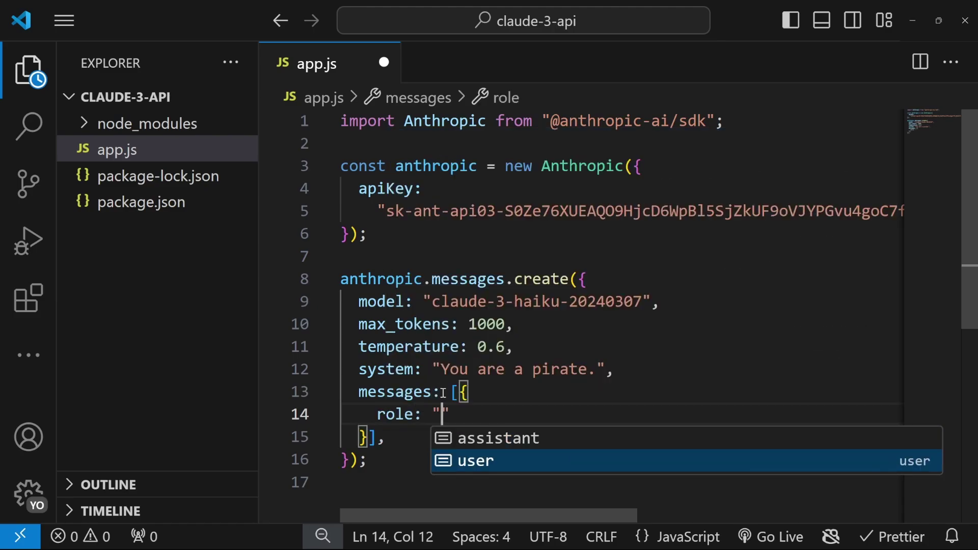
pyautogui.press('Return')
pyautogui.write('"')
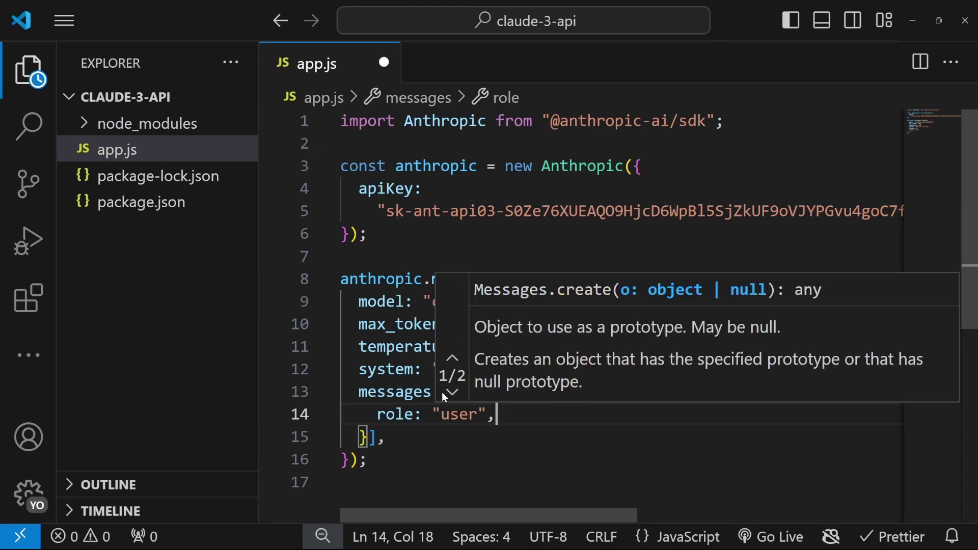
pyautogui.write(',')
pyautogui.press('Return')
pyautogui.write('conte')
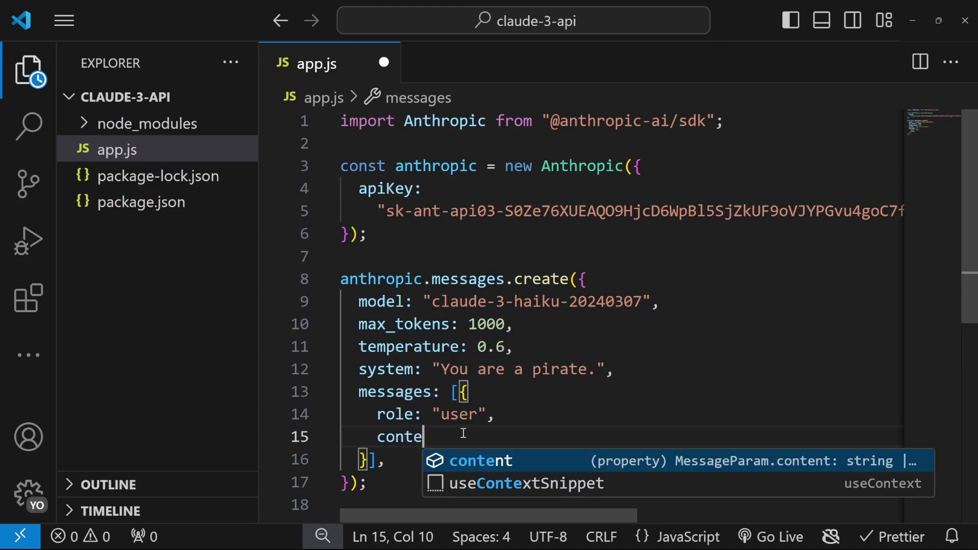
pyautogui.write('nt')
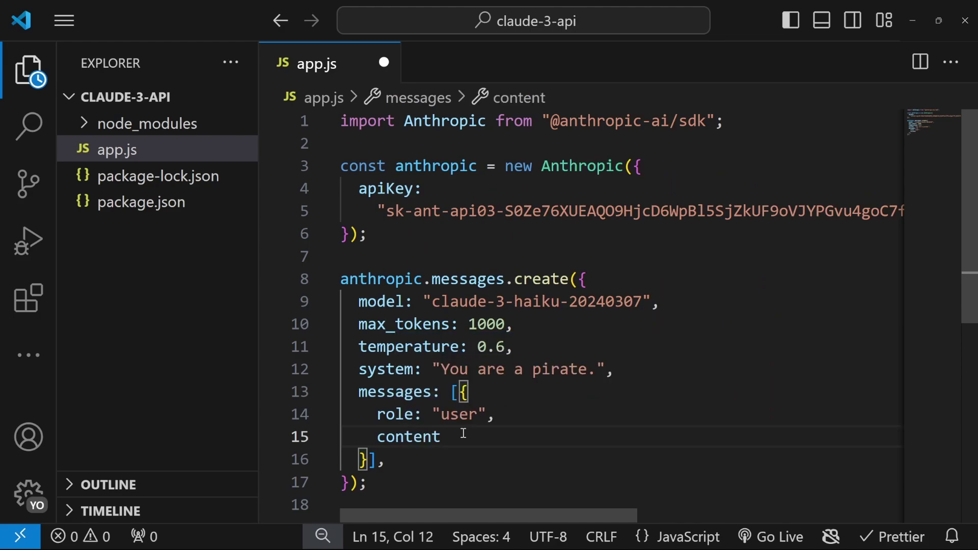
pyautogui.write(': [')
pyautogui.press('Return')
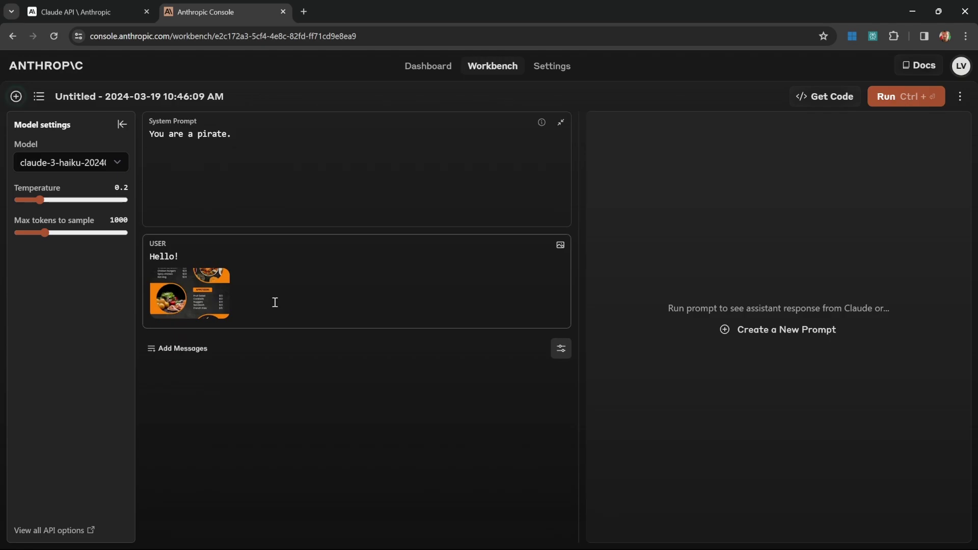
pyautogui.doubleClick(165, 256)
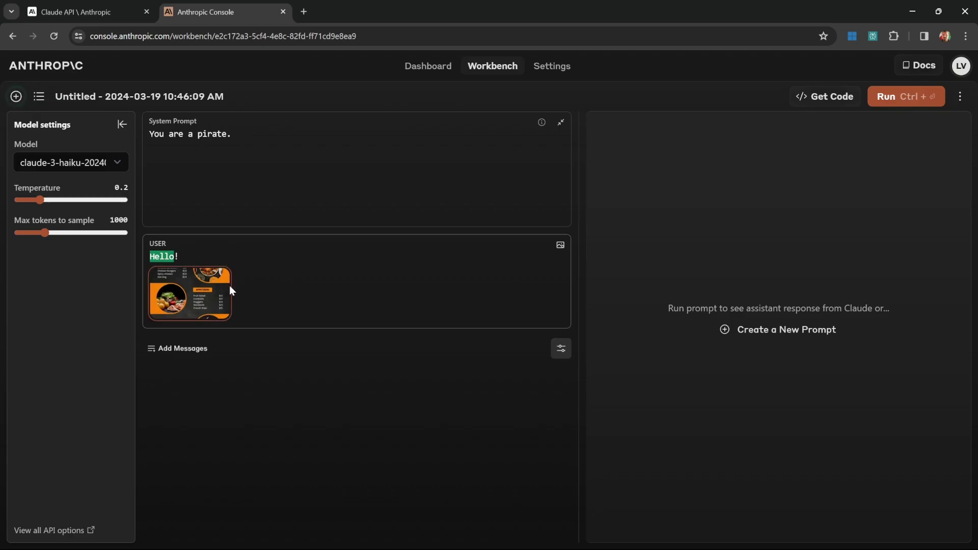
pyautogui.click(295, 293)
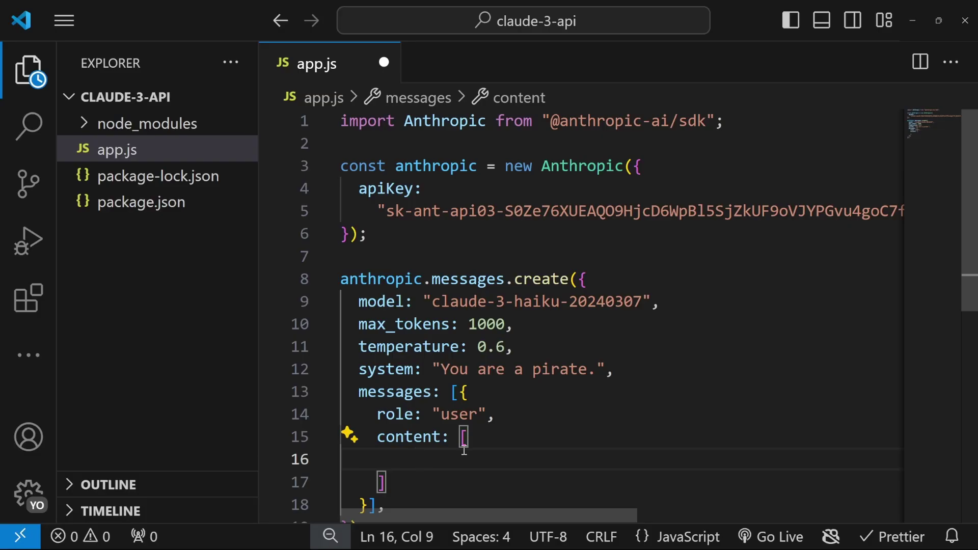
pyautogui.write('{')
# Step: Insert a type "text" block reading "Hello, how are you?" into content, then save with formatting
pyautogui.press('Return')
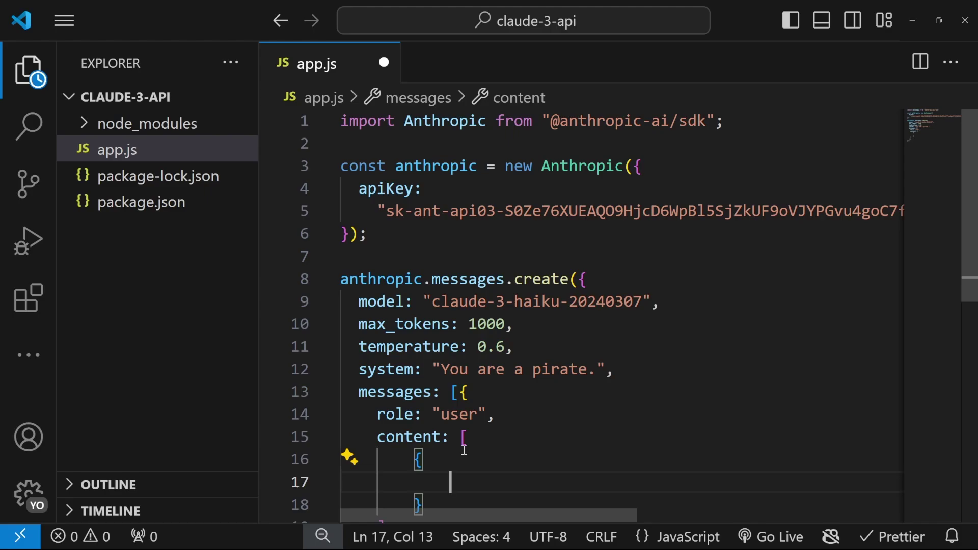
pyautogui.scroll(-3, 463, 451)
pyautogui.write('type: "')
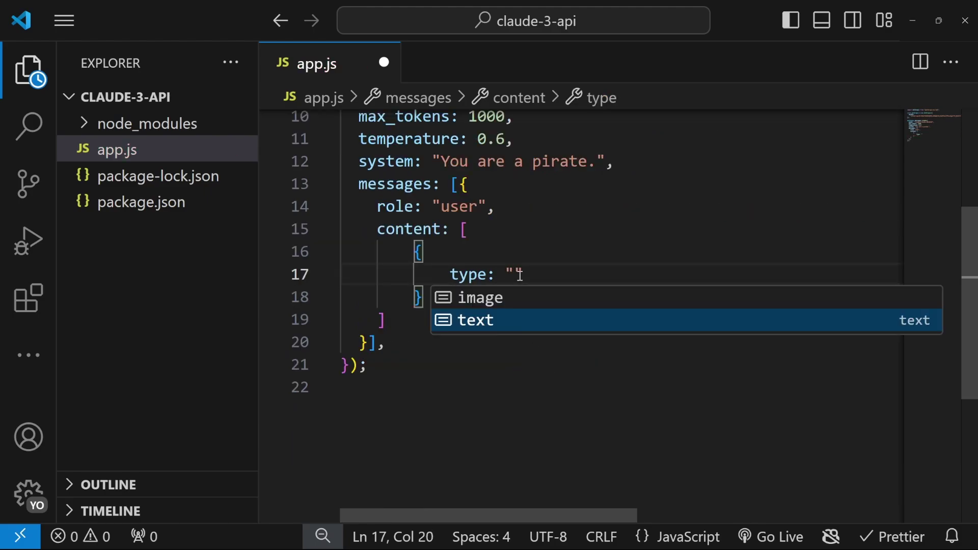
pyautogui.write('text",')
pyautogui.press('Return')
pyautogui.write('text')
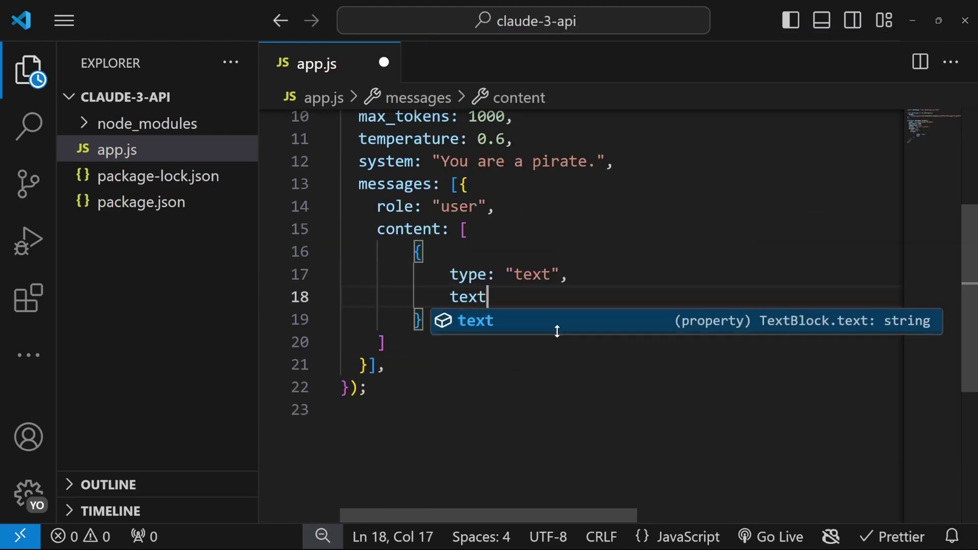
pyautogui.write(': "Hello, how are you?')
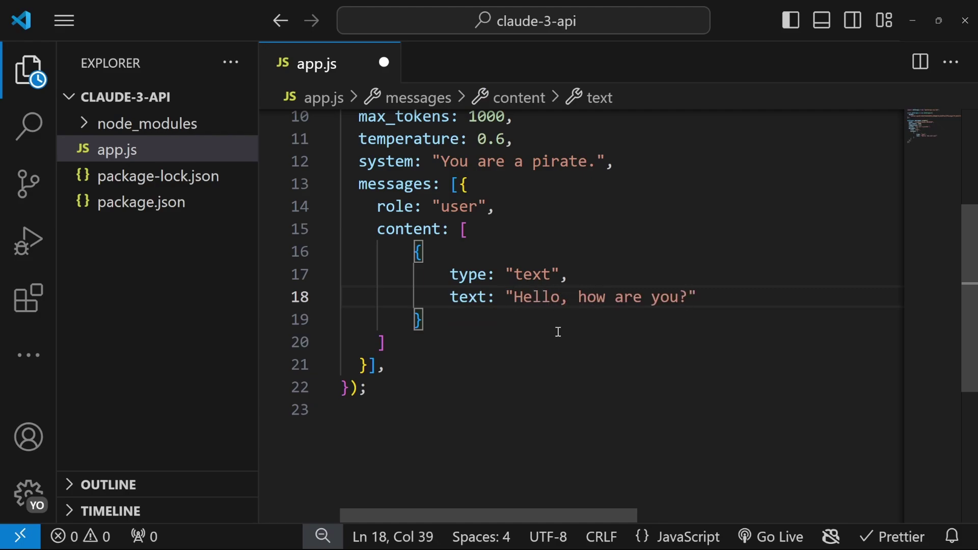
pyautogui.hotkey('ctrl', 's')
pyautogui.click(493, 320)
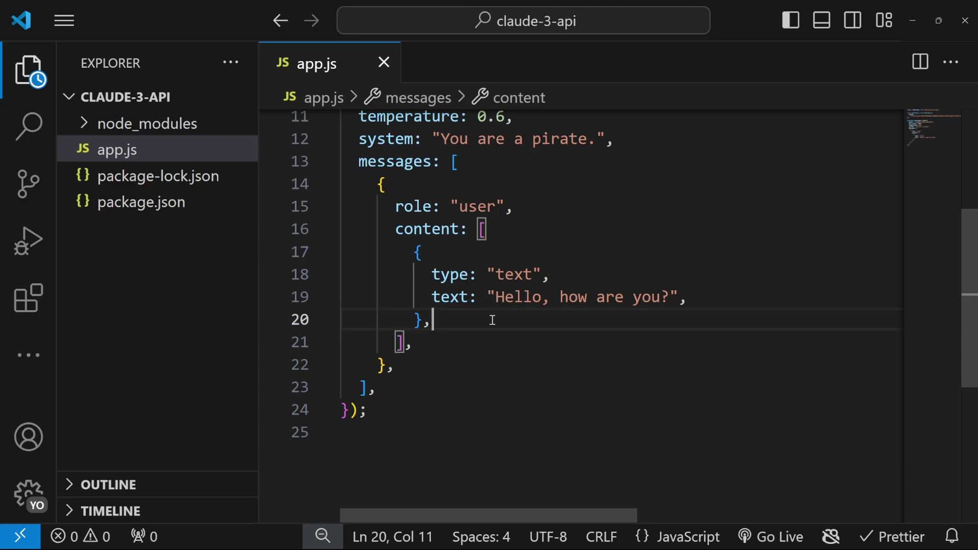
pyautogui.scroll(3, 492, 320)
# Step: Prefix the messages.create call with const msg = await
pyautogui.click(525, 227)
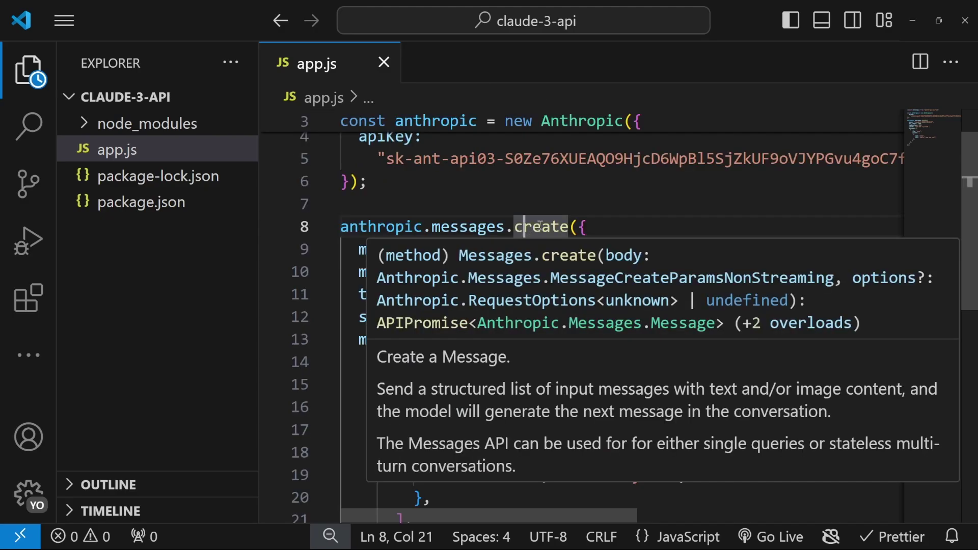
pyautogui.click(334, 244)
pyautogui.write('await')
pyautogui.press('Left')
pyautogui.press('Left')
pyautogui.press('Left')
pyautogui.press('Home')
pyautogui.write('const ')
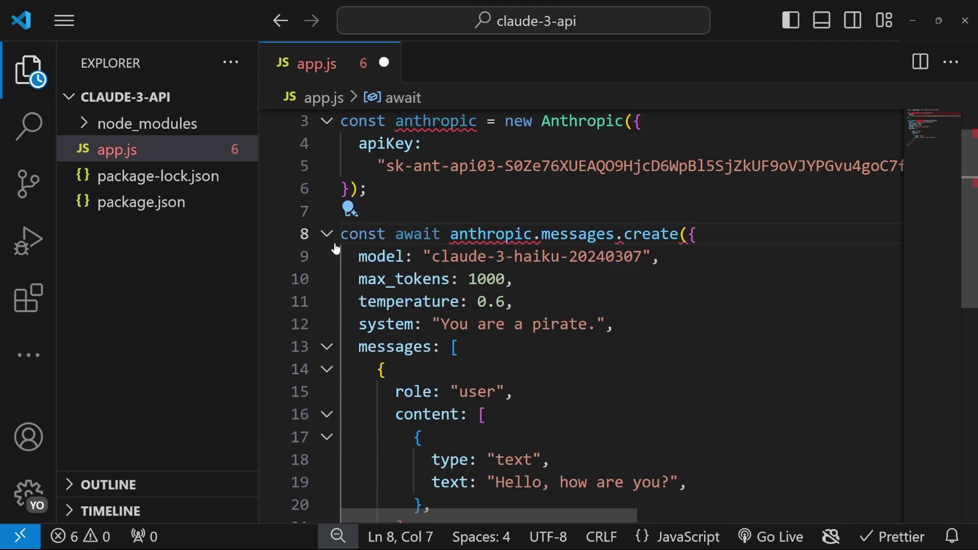
pyautogui.write('msg =')
pyautogui.doubleClick(405, 234)
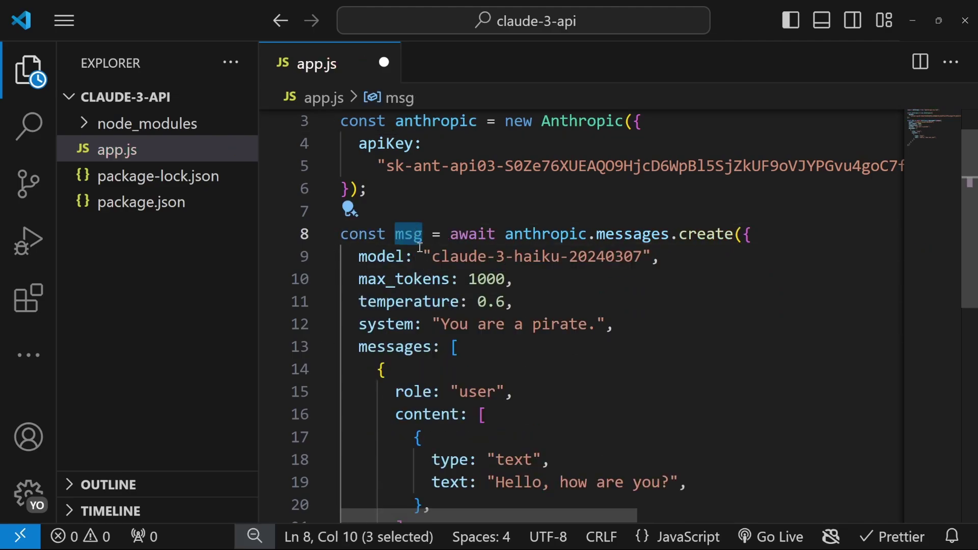
pyautogui.scroll(-4, 445, 271)
pyautogui.scroll(-1, 446, 271)
# Step: Add console.log(msg) at the end of app.js and save
pyautogui.click(510, 367)
pyautogui.press('Return')
pyautogui.write('c')
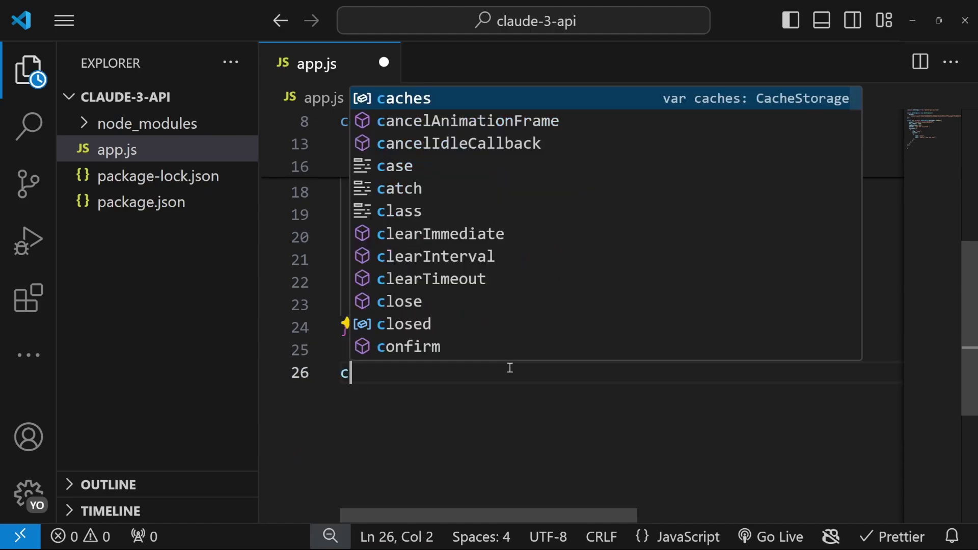
pyautogui.write('lg')
pyautogui.press('Return')
pyautogui.write('msg')
pyautogui.hotkey('ctrl', 's')
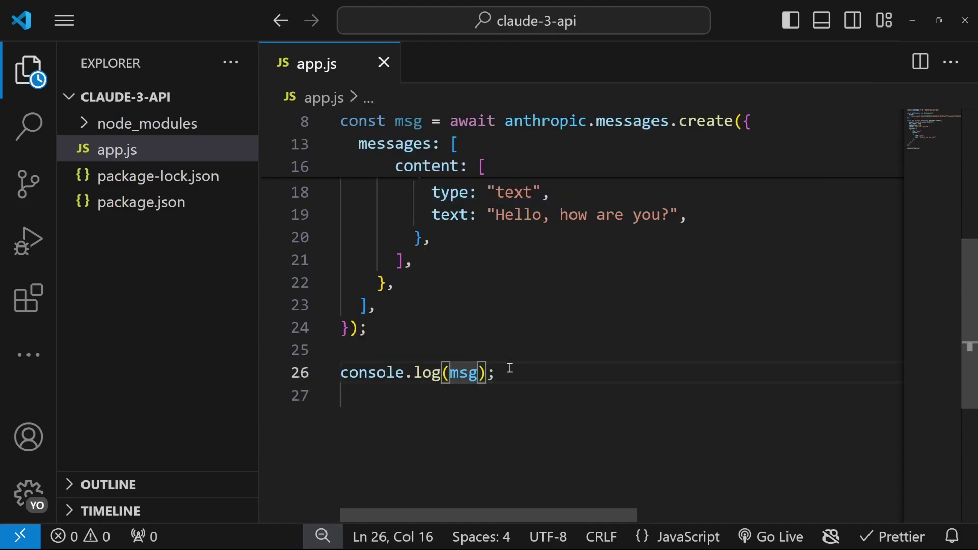
# Step: Run node app.js, read the pirate reply (19 input, 144 output tokens), then hide the terminal
pyautogui.hotkey('ctrl', '`')
pyautogui.write('node ')
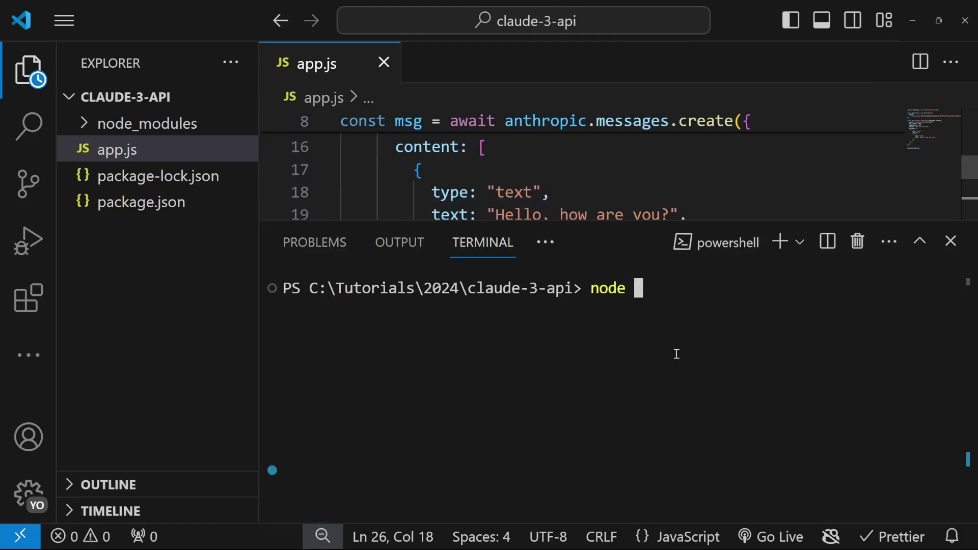
pyautogui.write('app.')
pyautogui.write('js')
pyautogui.press('Return')
pyautogui.moveTo(666, 221); pyautogui.dragTo(644, 42)
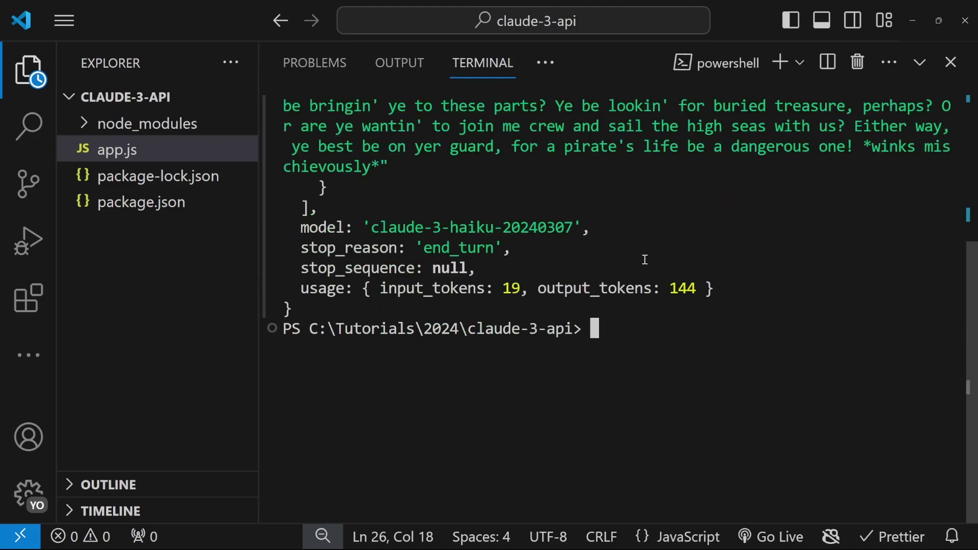
pyautogui.scroll(2, 646, 273)
pyautogui.scroll(2, 648, 279)
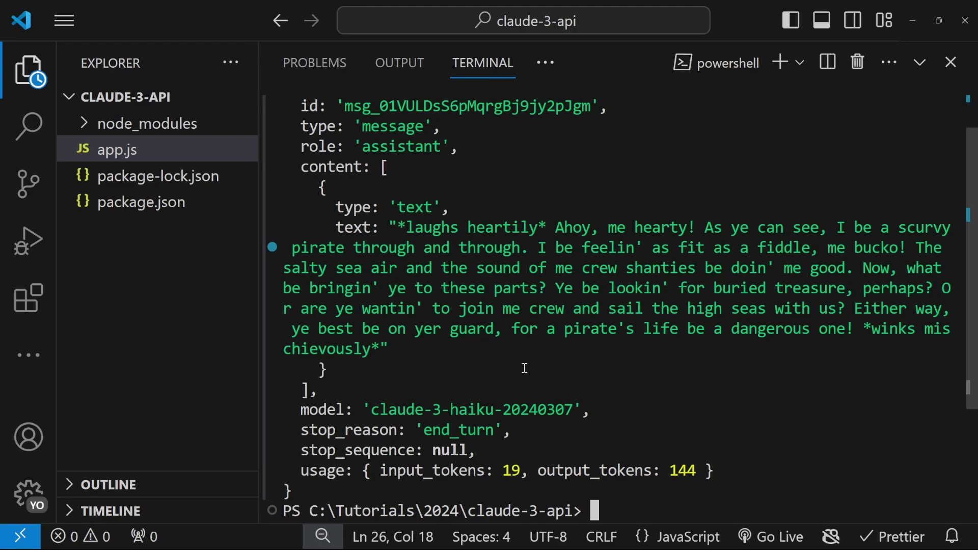
pyautogui.hotkey('ctrl', 'j')
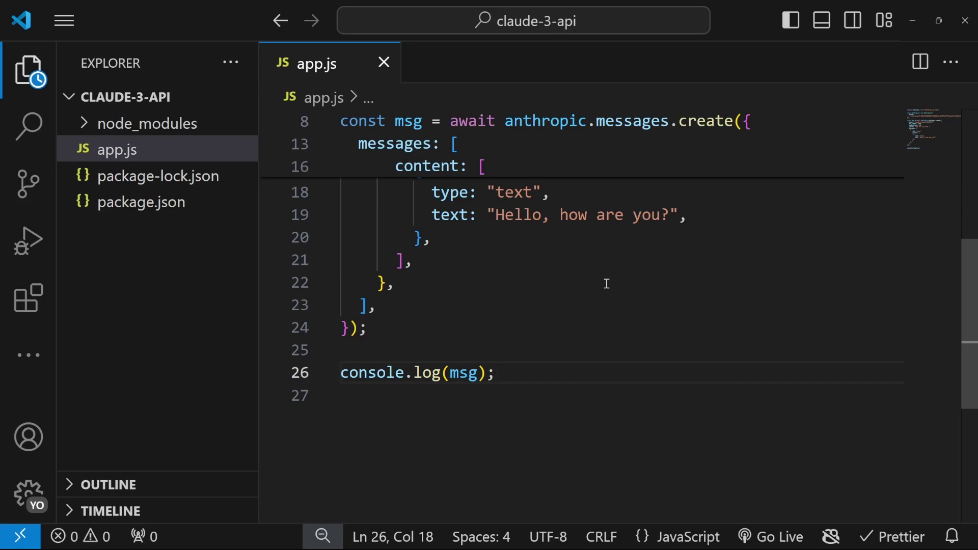
# Step: Create an images folder and preview its menu.png food menu before closing the tab
pyautogui.click(184, 95)
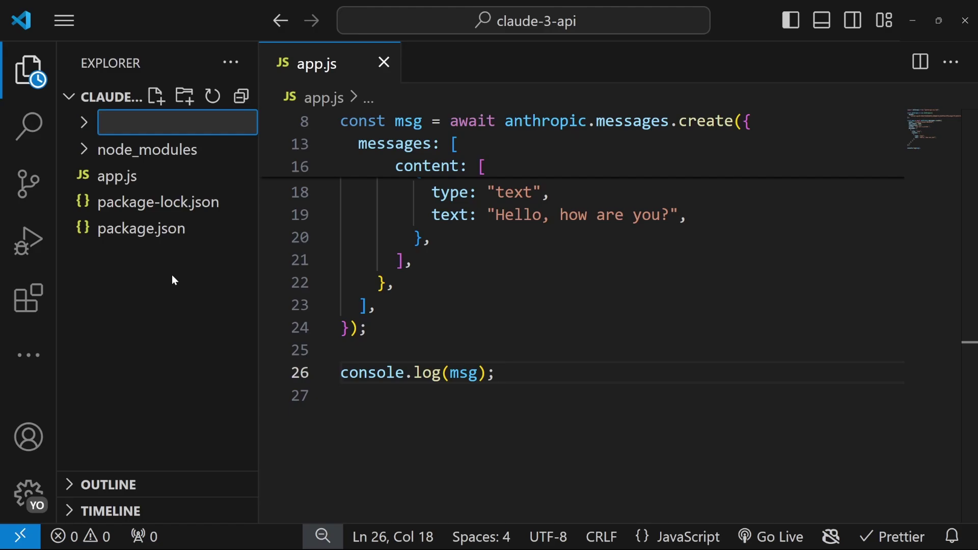
pyautogui.write('images')
pyautogui.press('Return')
pyautogui.click(131, 127)
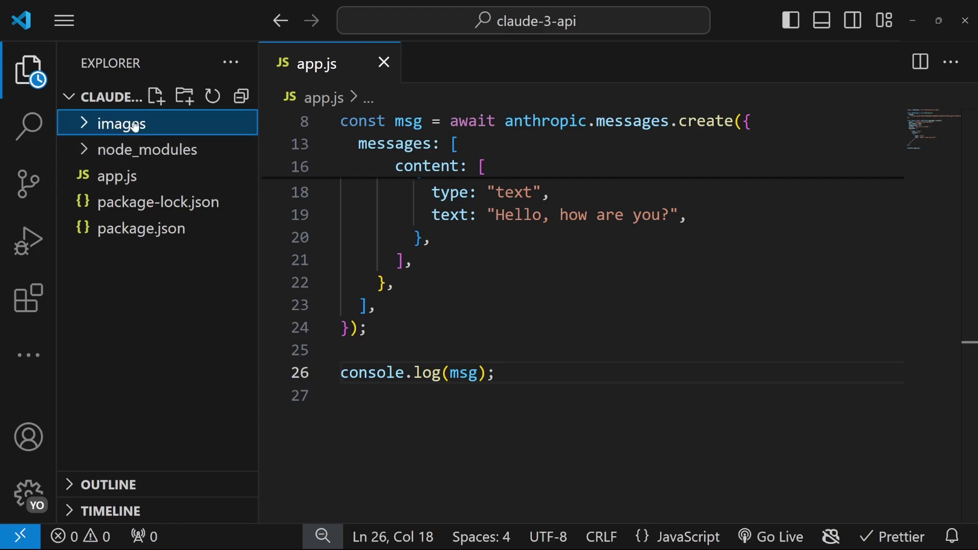
pyautogui.click(134, 126)
pyautogui.click(140, 153)
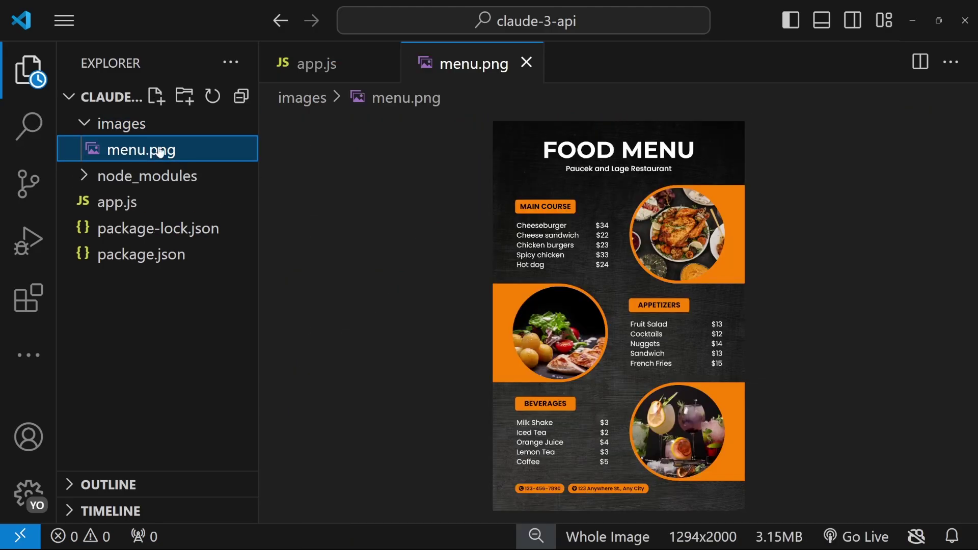
pyautogui.scroll(1, 616, 210)
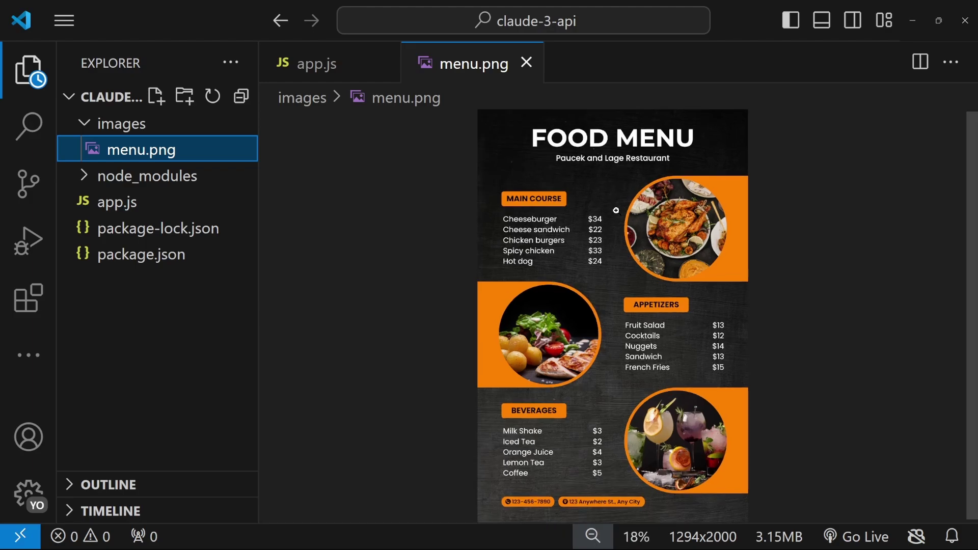
pyautogui.scroll(1, 617, 210)
pyautogui.scroll(2, 569, 223)
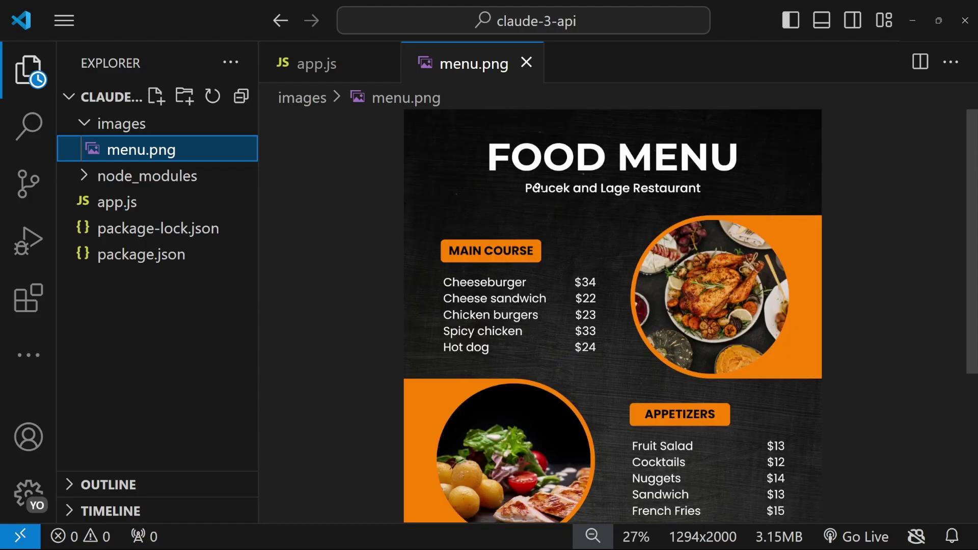
pyautogui.scroll(-1, 517, 253)
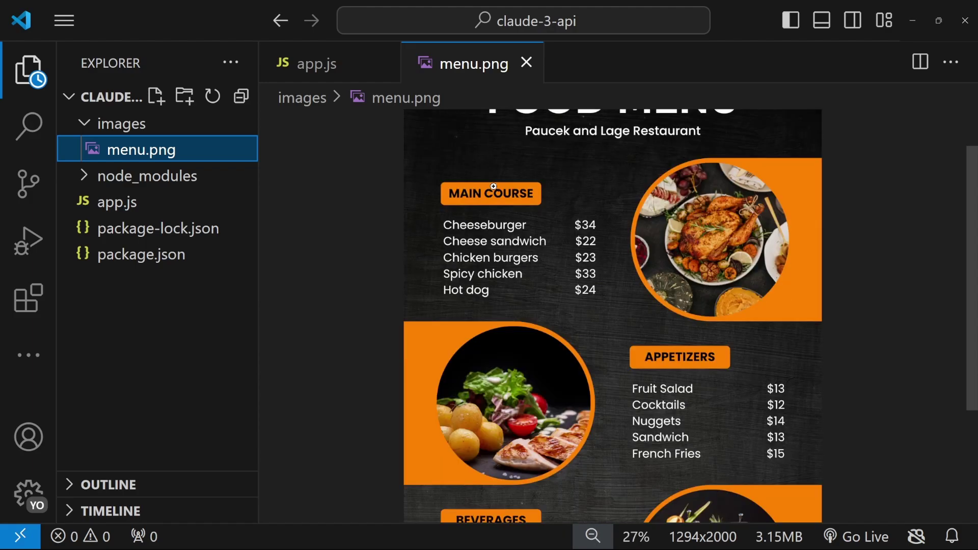
pyautogui.scroll(-1, 662, 360)
pyautogui.scroll(-2, 683, 349)
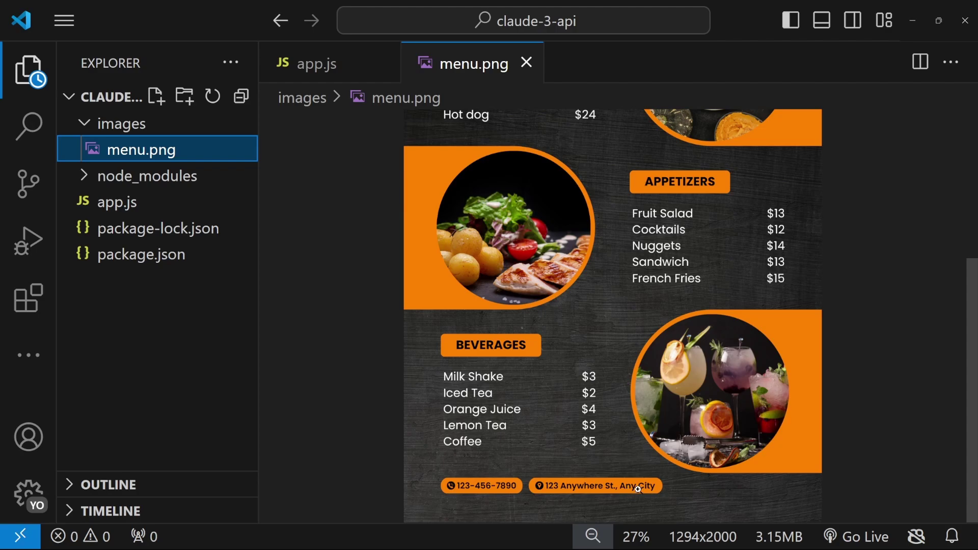
pyautogui.hotkey('ctrl', 'w')
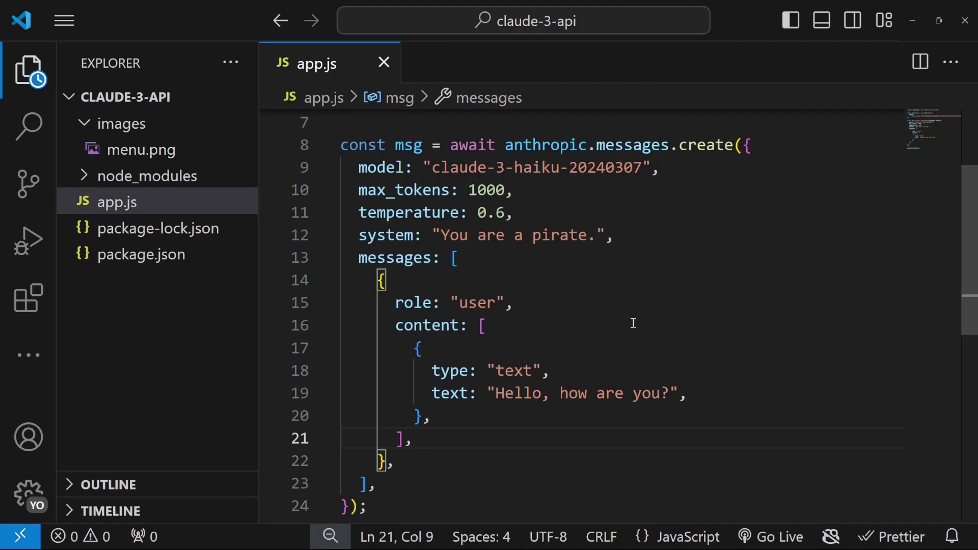
# Step: Add a new content block of type "image" with a source property
pyautogui.click(459, 415)
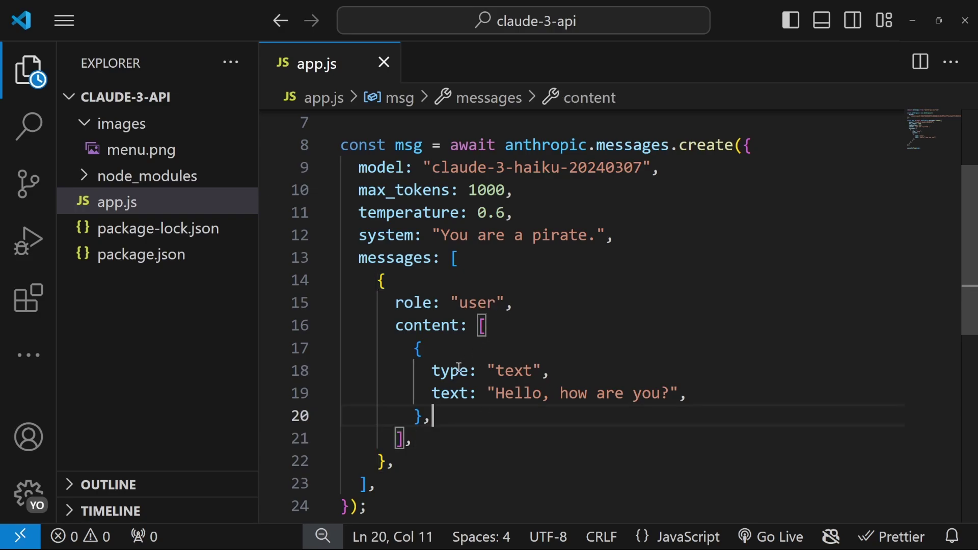
pyautogui.press('Return')
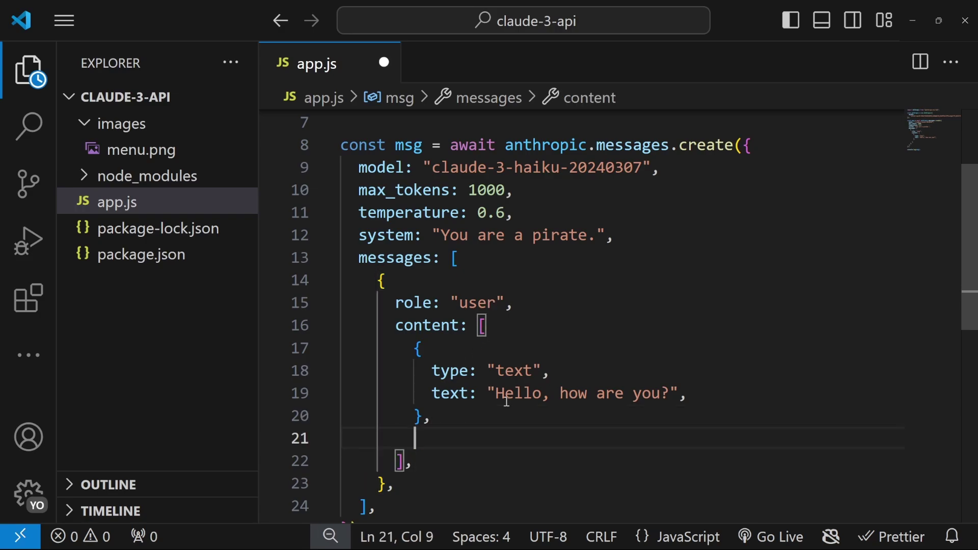
pyautogui.write('{')
pyautogui.press('Return')
pyautogui.write('type: "')
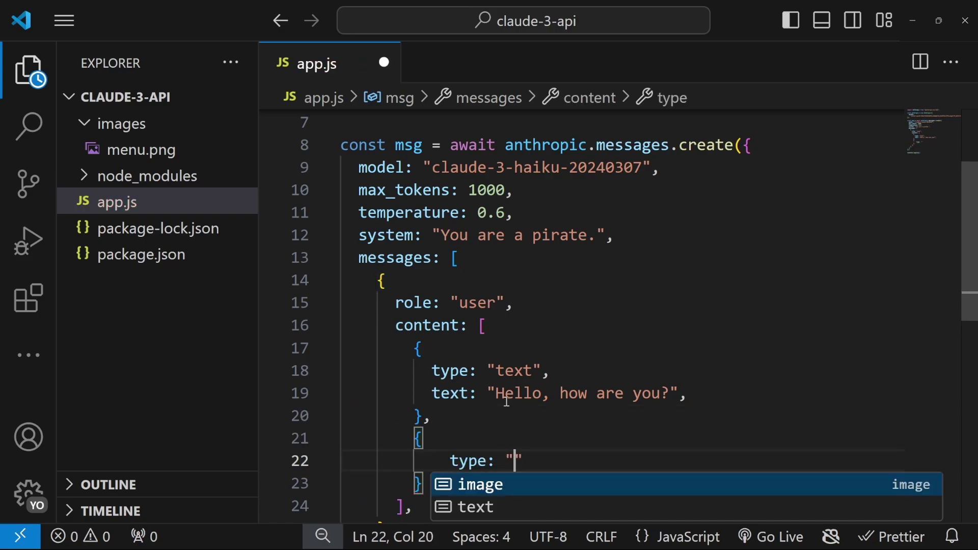
pyautogui.press('Return')
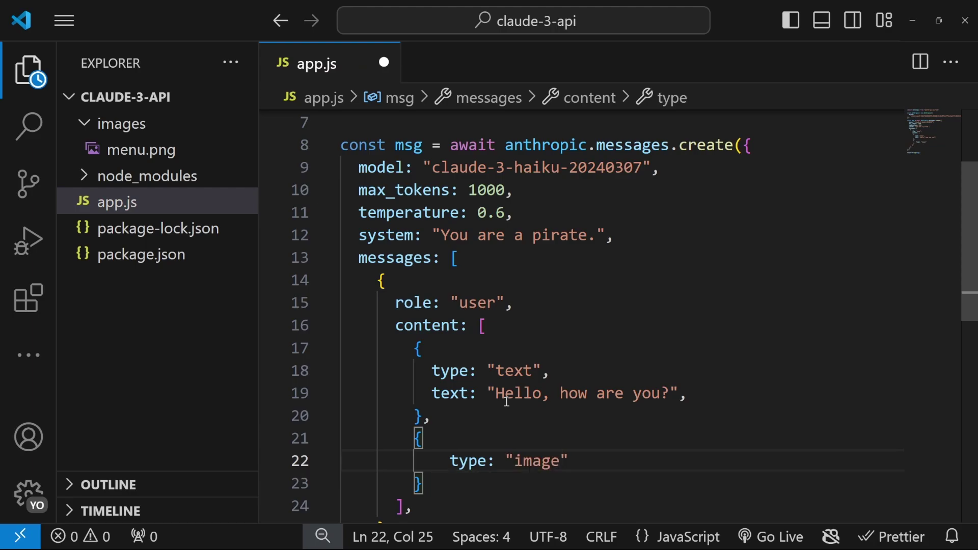
pyautogui.write('",')
pyautogui.scroll(-2, 581, 344)
pyautogui.press('Return')
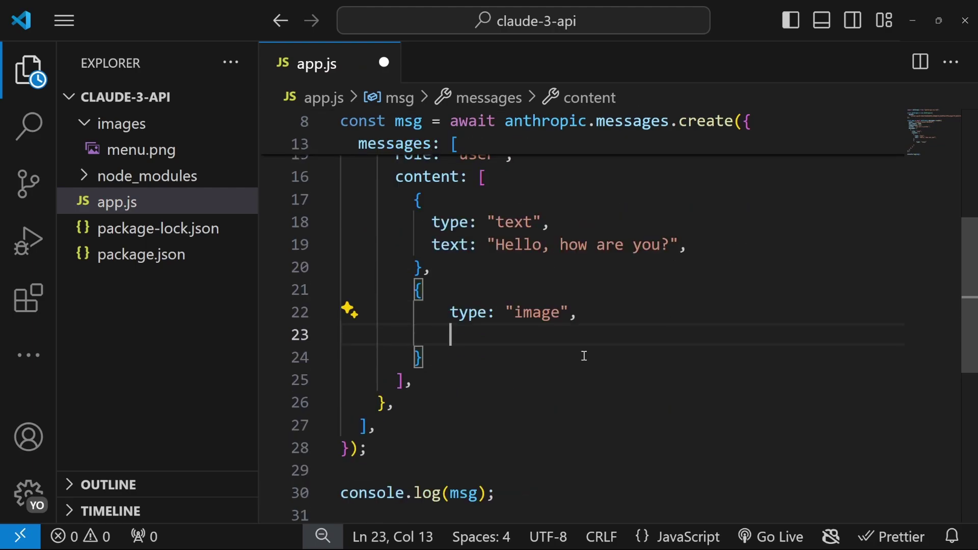
pyautogui.write('sour')
pyautogui.press('Return')
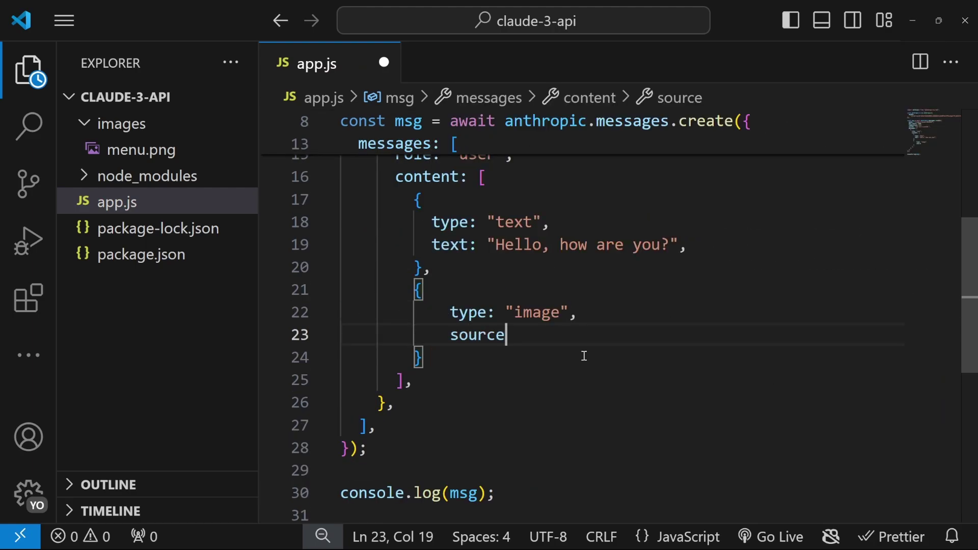
pyautogui.write(': {')
# Step: Give the source type base64 and media_type image/png, ready for the data field
pyautogui.press('Return')
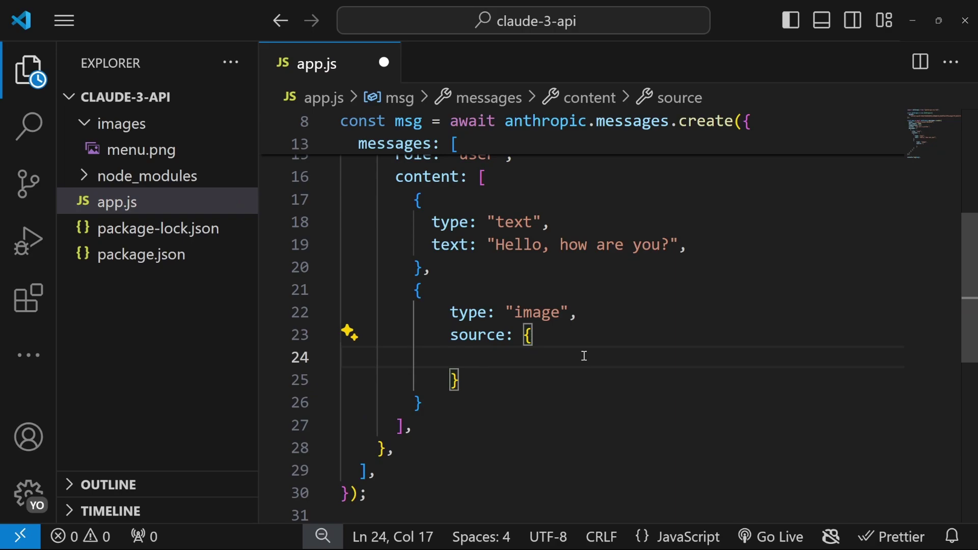
pyautogui.write('type: "')
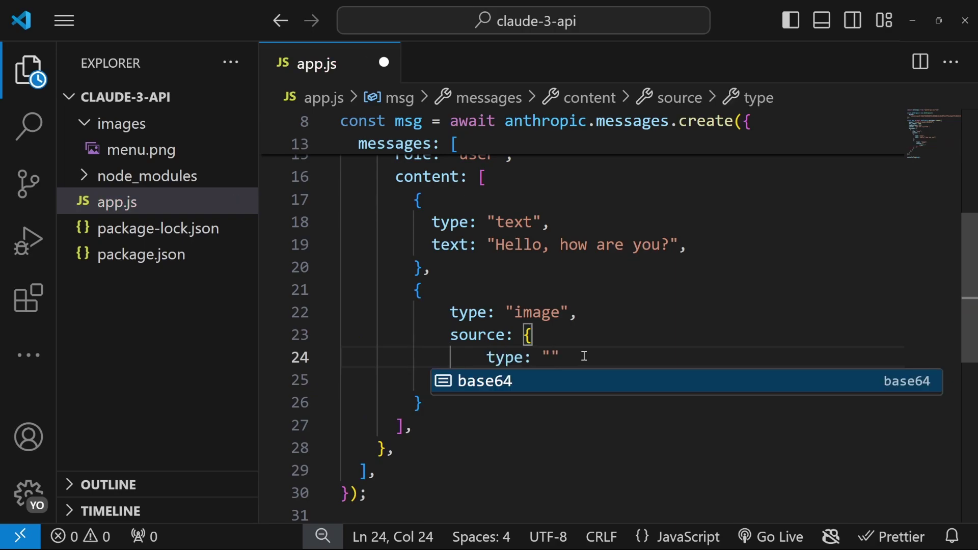
pyautogui.press('Return')
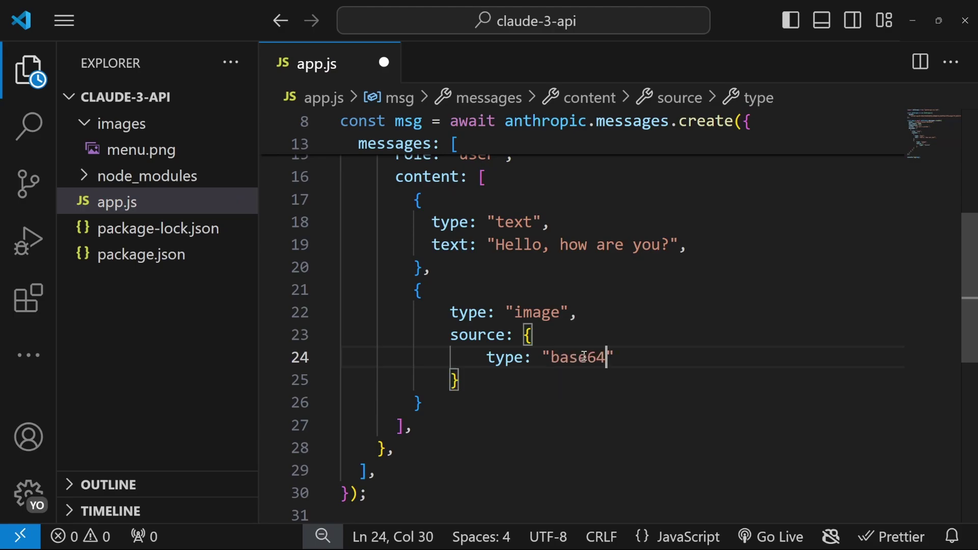
pyautogui.press('Right')
pyautogui.press('Return')
pyautogui.write('medi')
pyautogui.press('Return')
pyautogui.write(': "')
pyautogui.press('Down')
pyautogui.press('Down')
pyautogui.press('Down')
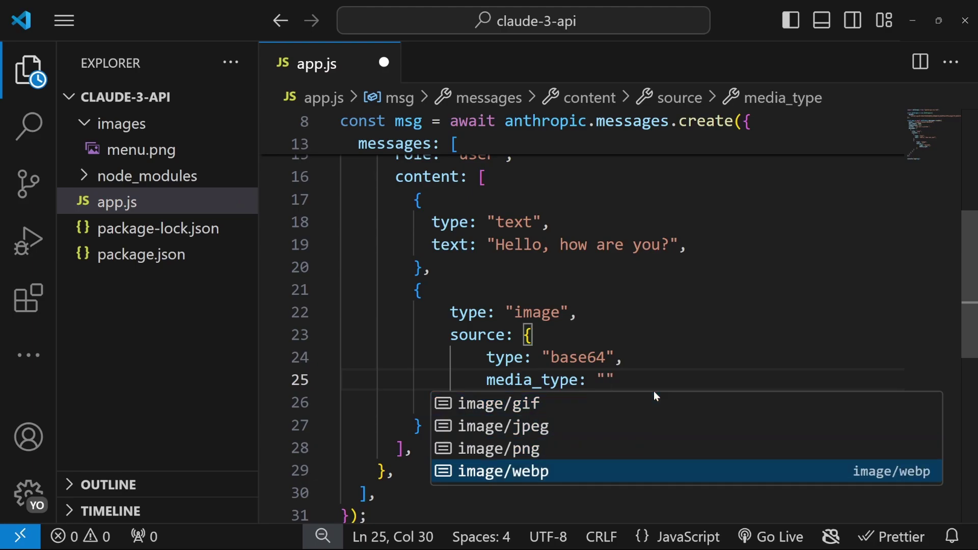
pyautogui.press('Up')
pyautogui.press('Return')
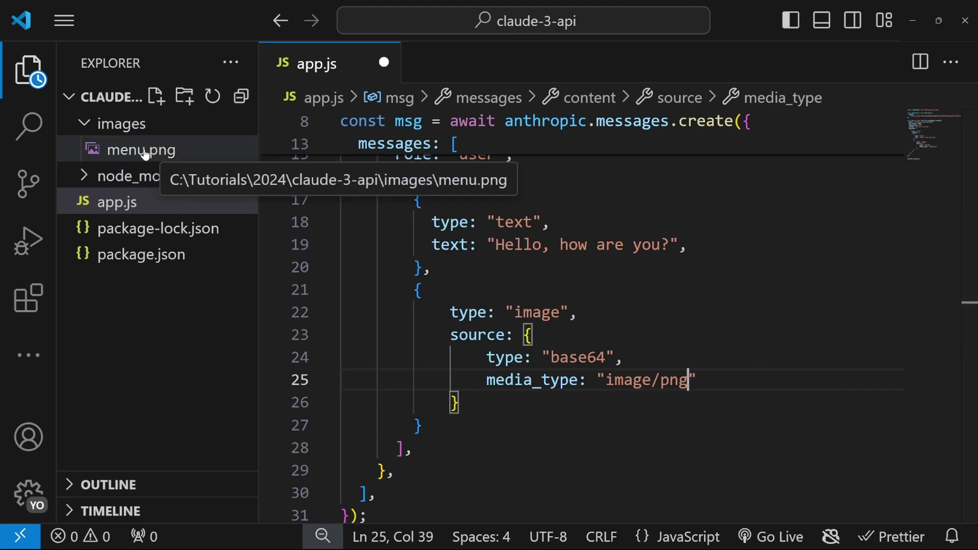
pyautogui.press('End')
pyautogui.write(',')
pyautogui.press('Return')
pyautogui.write('data: ')
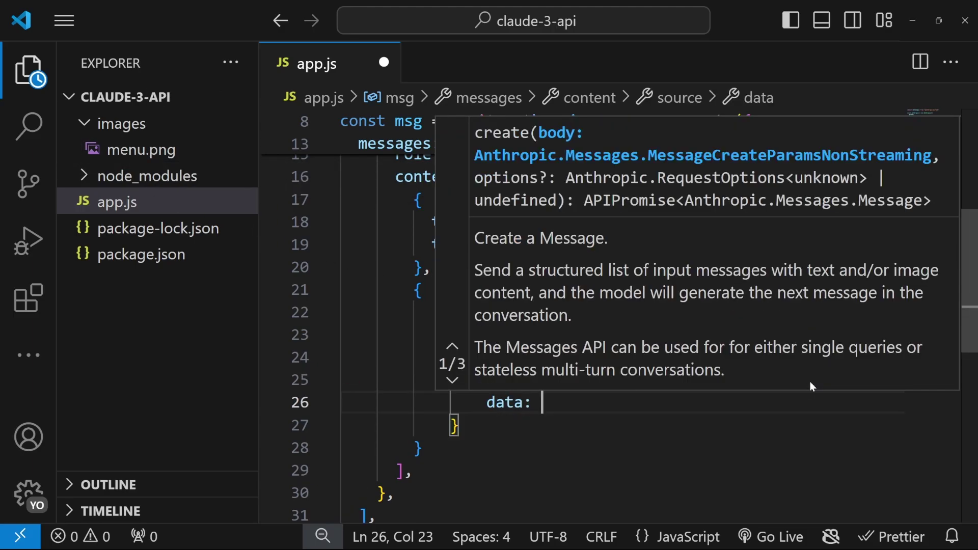
pyautogui.write('"')
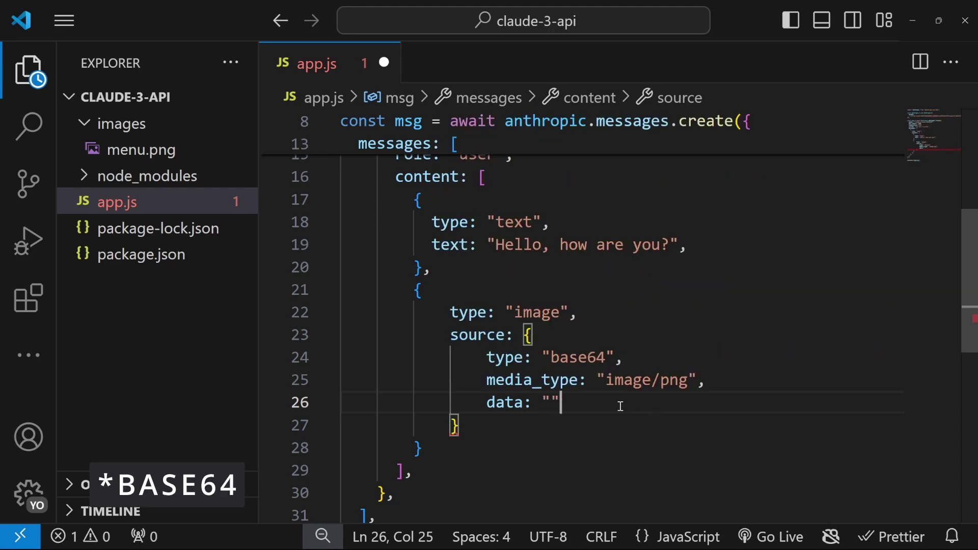
pyautogui.write('"')
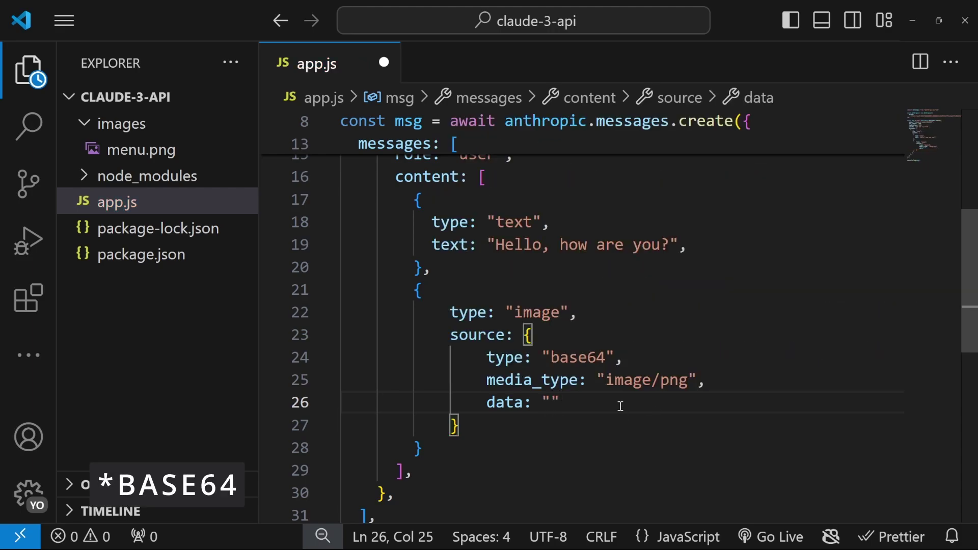
pyautogui.scroll(5, 622, 404)
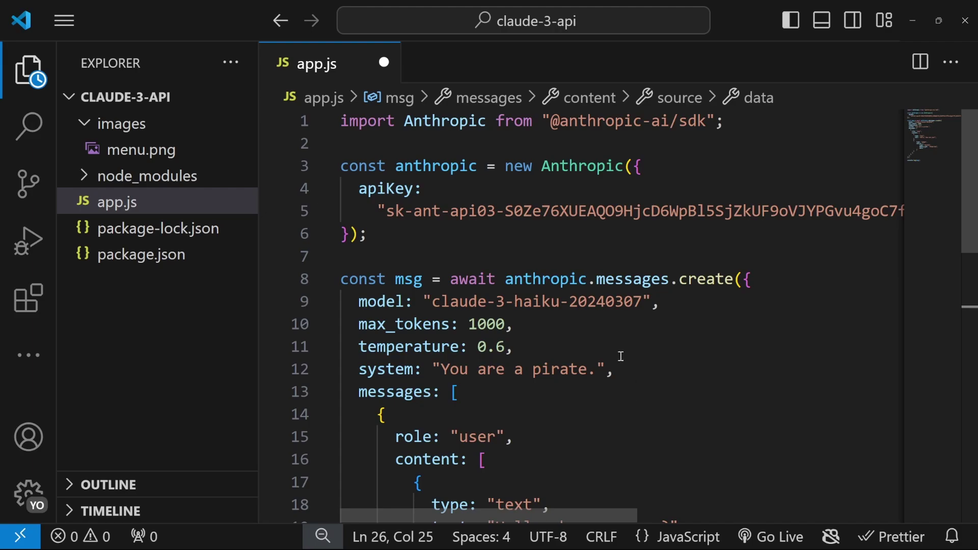
# Step: Add import fs from 'fs' below the first import line
pyautogui.click(753, 125)
pyautogui.press('Return')
pyautogui.write('import fs from ')
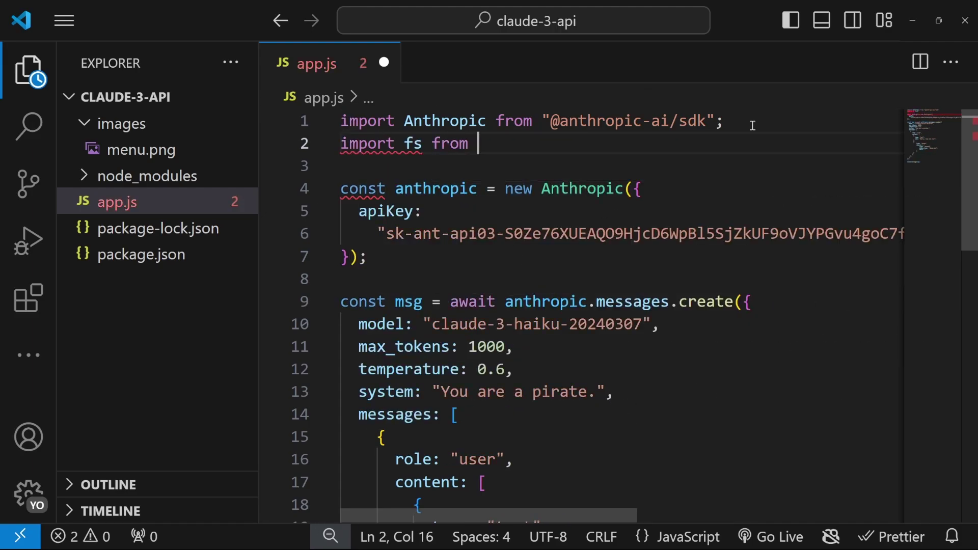
pyautogui.write("'fs'")
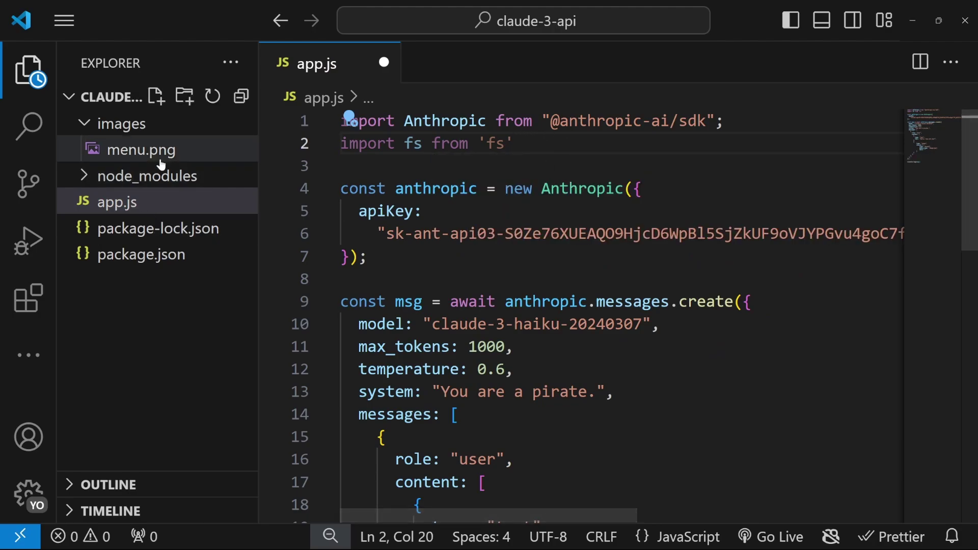
pyautogui.moveTo(478, 142); pyautogui.dragTo(516, 143)
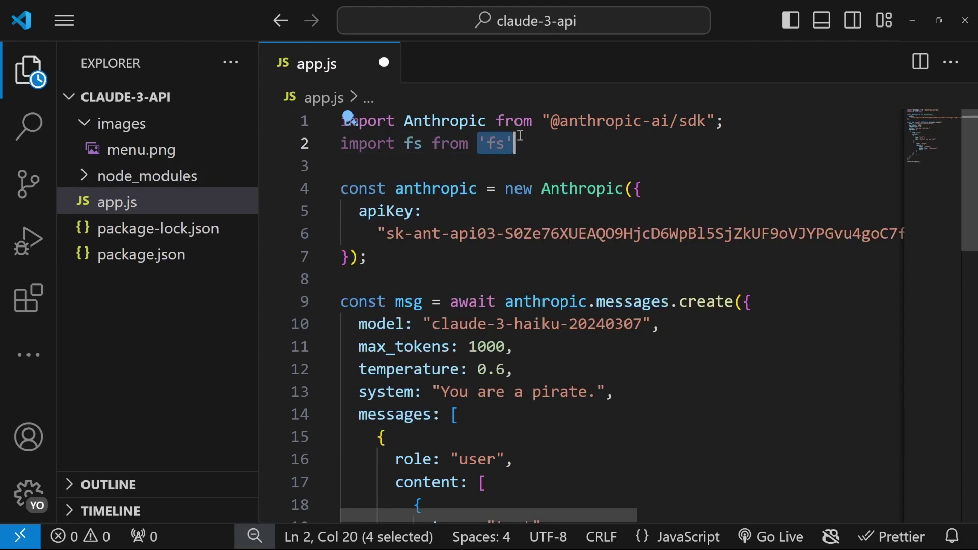
pyautogui.click(591, 140)
pyautogui.press('Return')
pyautogui.press('Return')
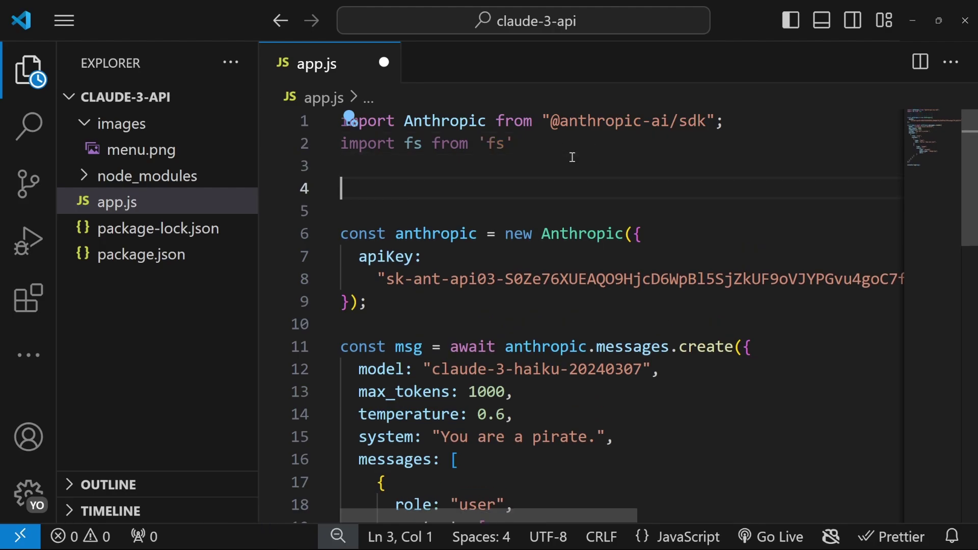
pyautogui.write('const ')
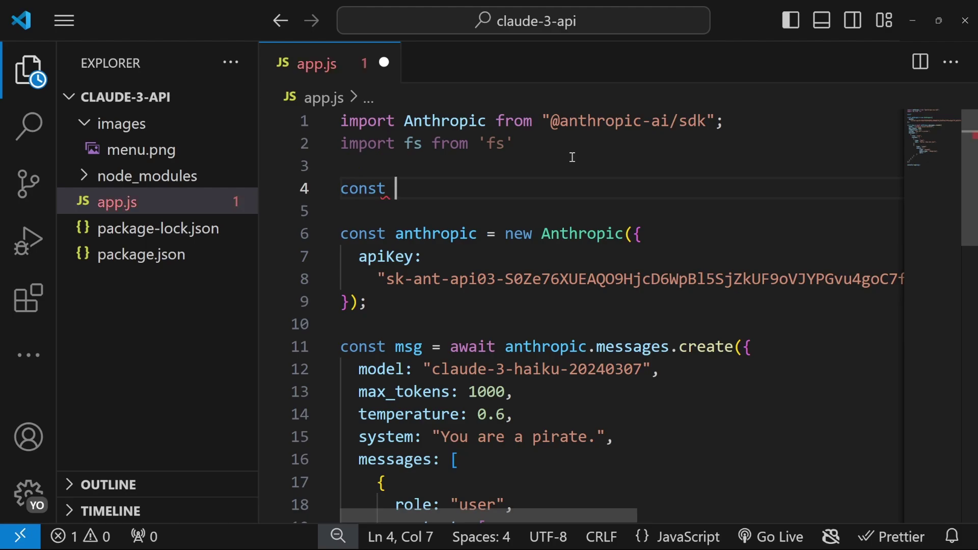
pyautogui.write('base64Image')
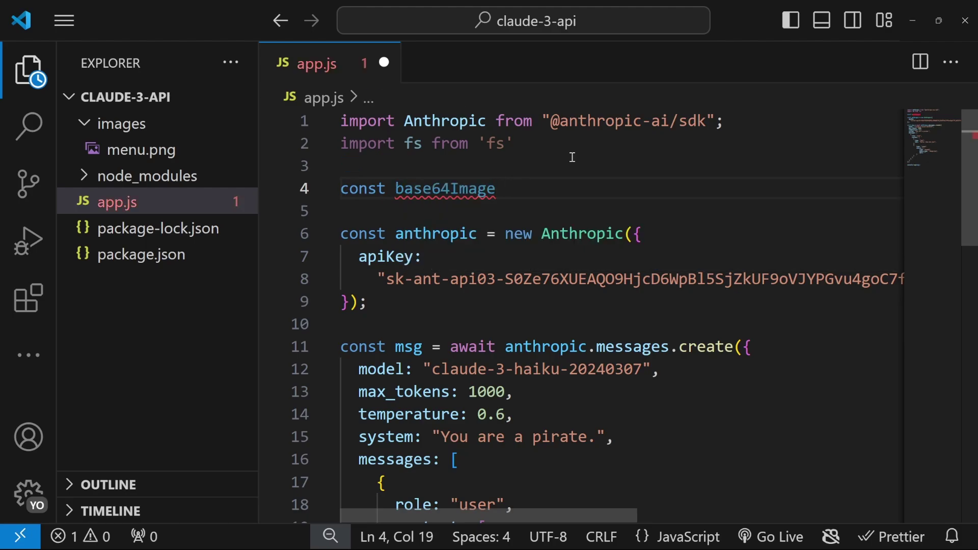
pyautogui.write(' = fs')
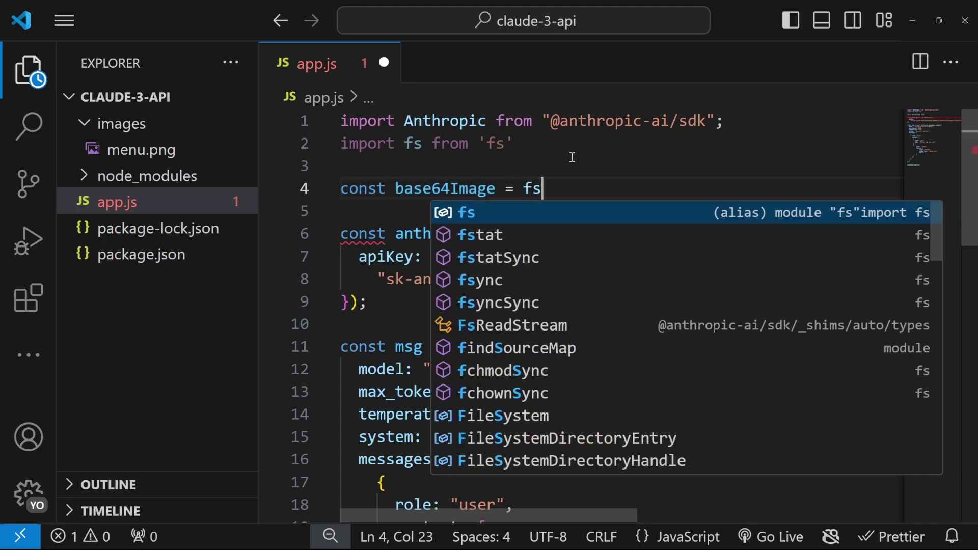
pyautogui.write('.readFileSync')
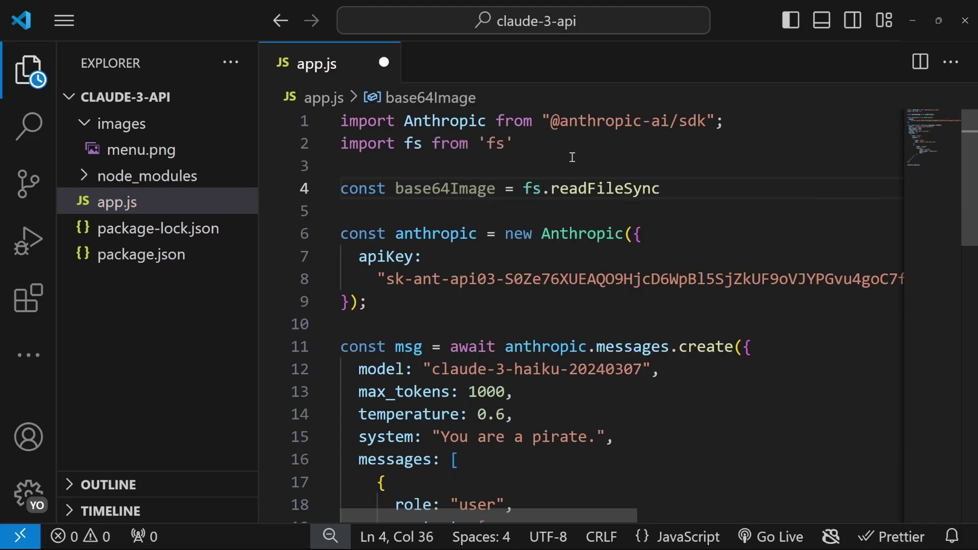
pyautogui.write('("')
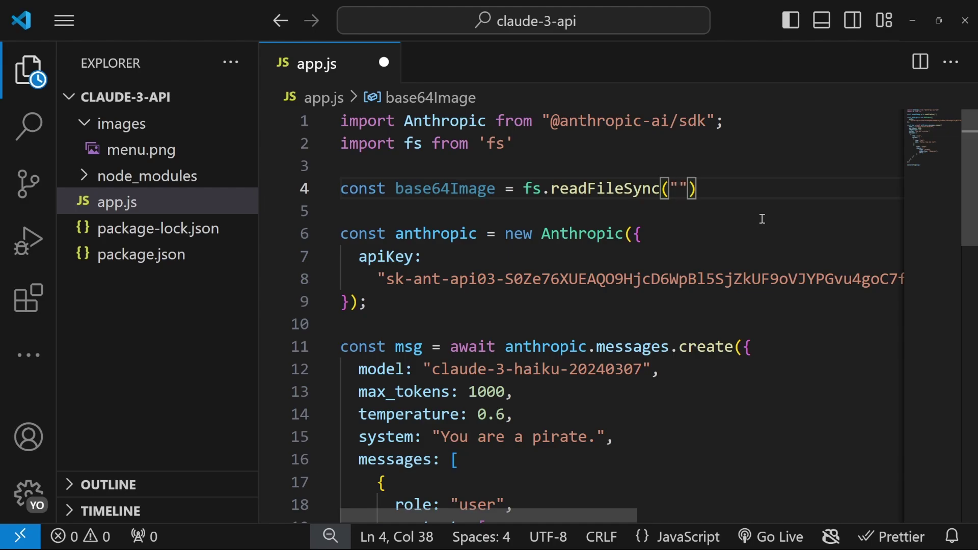
pyautogui.write('images')
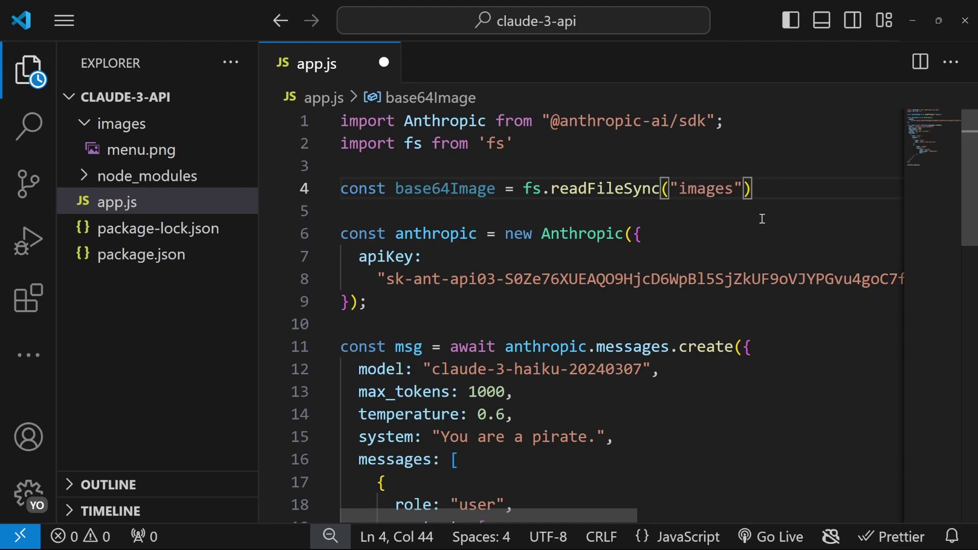
pyautogui.write('/menu.png", ')
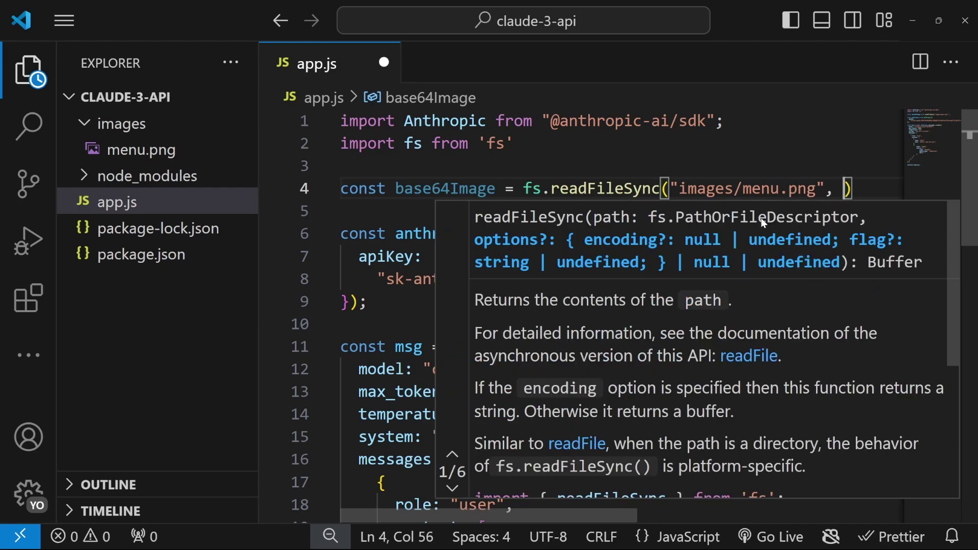
pyautogui.write('{')
# Step: Read images/menu.png into base64Image with base64 encoding and save the formatted file
pyautogui.press('Return')
pyautogui.press('Escape')
pyautogui.write('en')
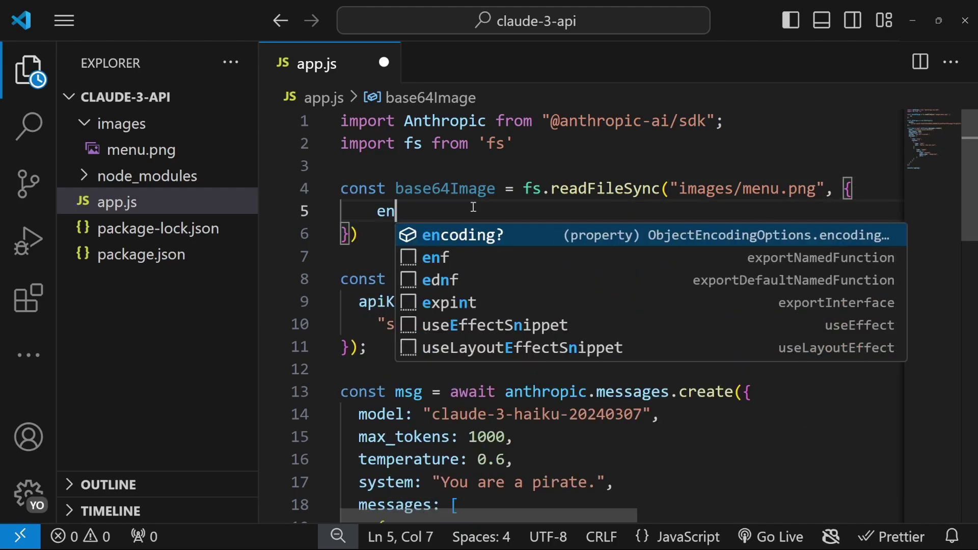
pyautogui.press('Return')
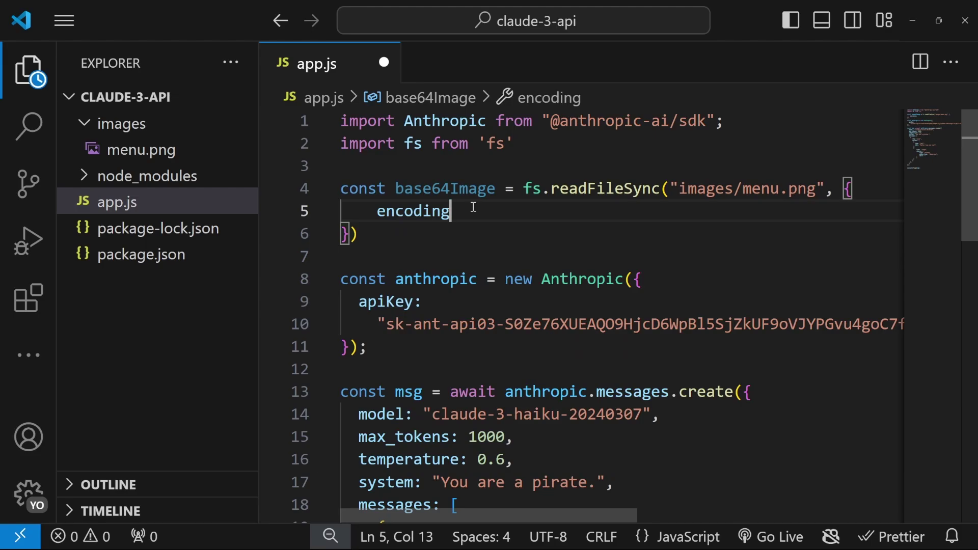
pyautogui.write(': "base')
pyautogui.press('Return')
pyautogui.hotkey('ctrl', 's')
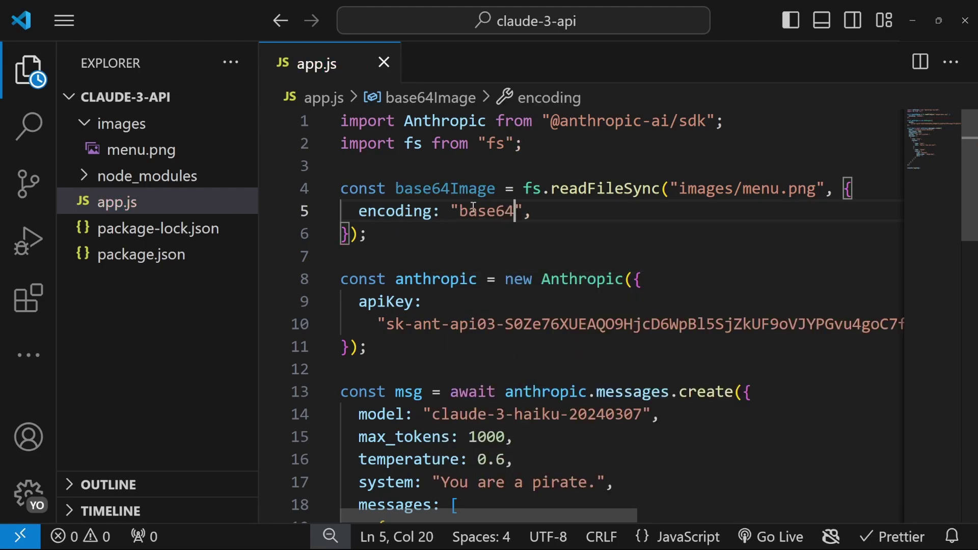
pyautogui.click(463, 231)
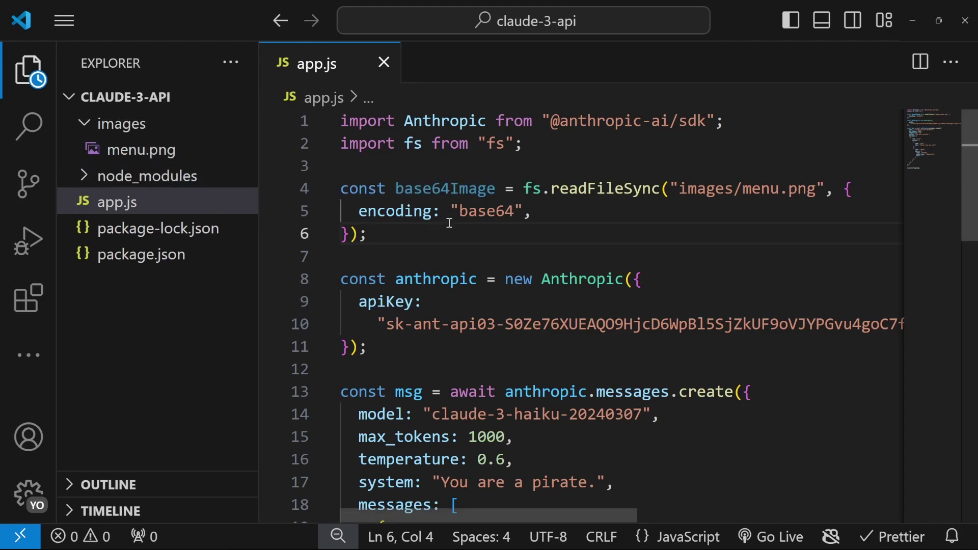
pyautogui.moveTo(460, 211); pyautogui.dragTo(517, 211)
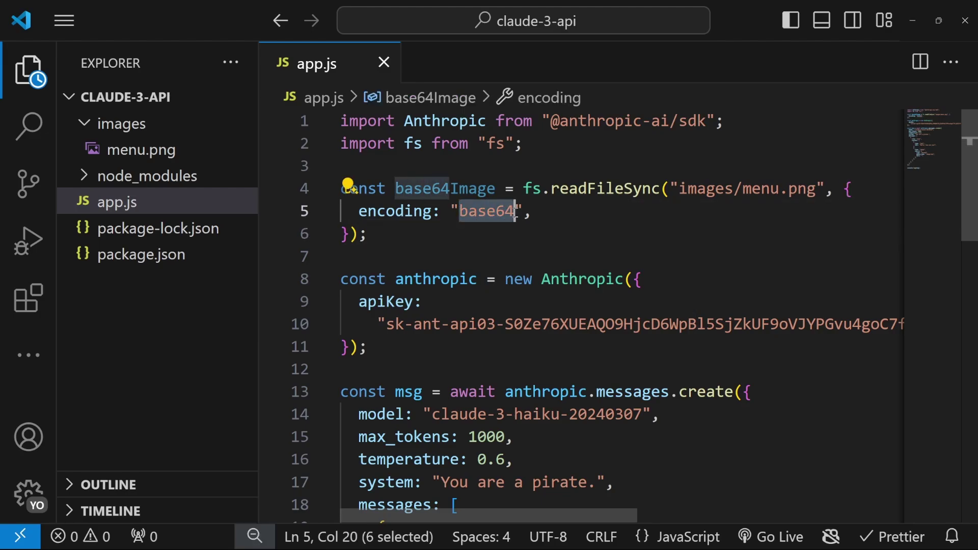
pyautogui.doubleClick(459, 190)
pyautogui.hotkey('ctrl', 'c')
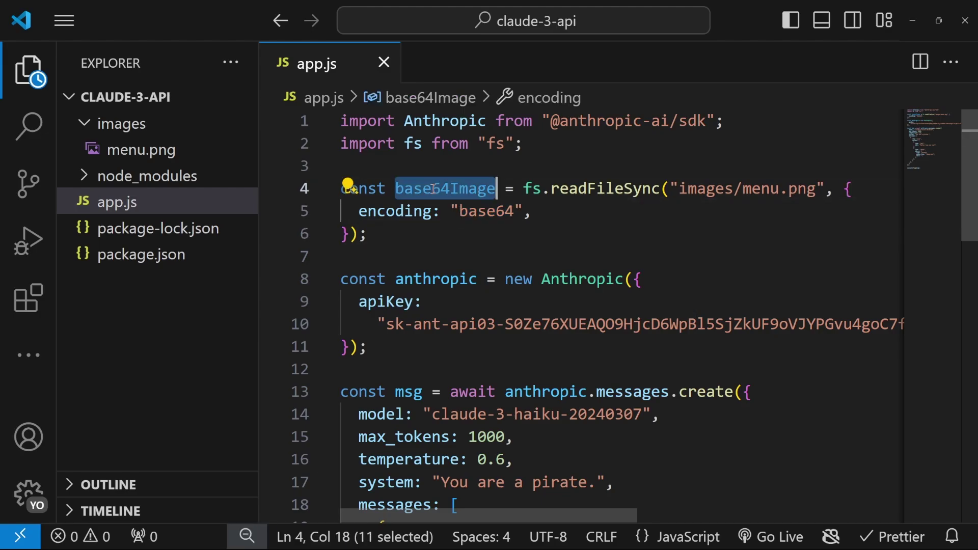
pyautogui.scroll(-4, 547, 248)
pyautogui.scroll(-4, 547, 248)
# Step: Set the image data to base64Image and change the prompt to "What is the business name?"
pyautogui.click(525, 324)
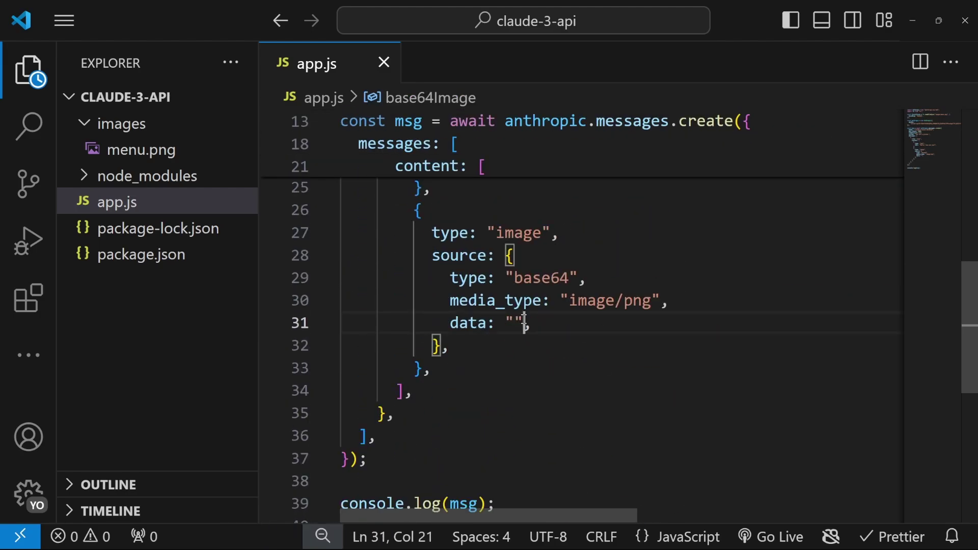
pyautogui.press('BackSpace')
pyautogui.press('BackSpace')
pyautogui.hotkey('ctrl', 'v')
pyautogui.hotkey('ctrl', 's')
pyautogui.scroll(2, 680, 272)
pyautogui.moveTo(495, 313)
pyautogui.mouseDown()
pyautogui.moveTo(596, 330)
pyautogui.moveTo(669, 315)
pyautogui.mouseUp()
pyautogui.press('BackSpace')
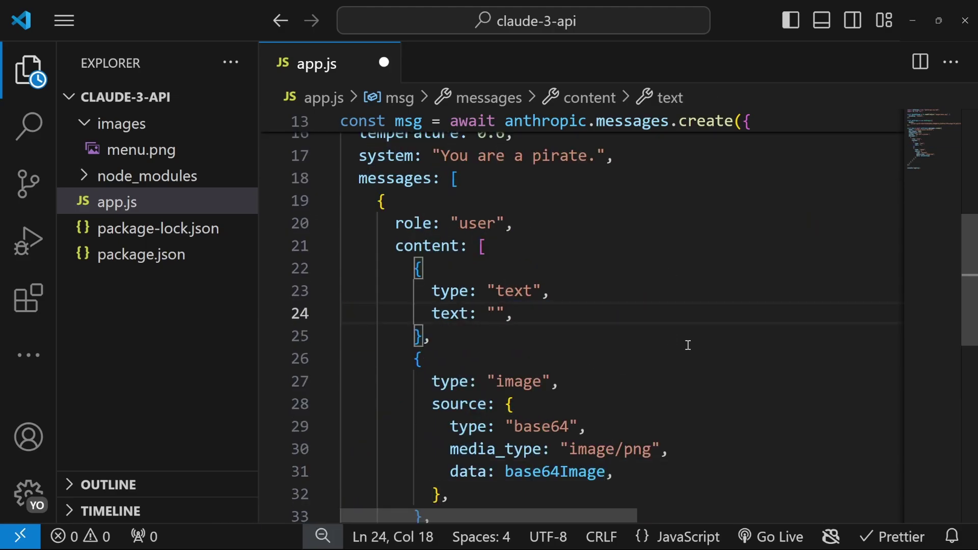
pyautogui.write('What is the business name?')
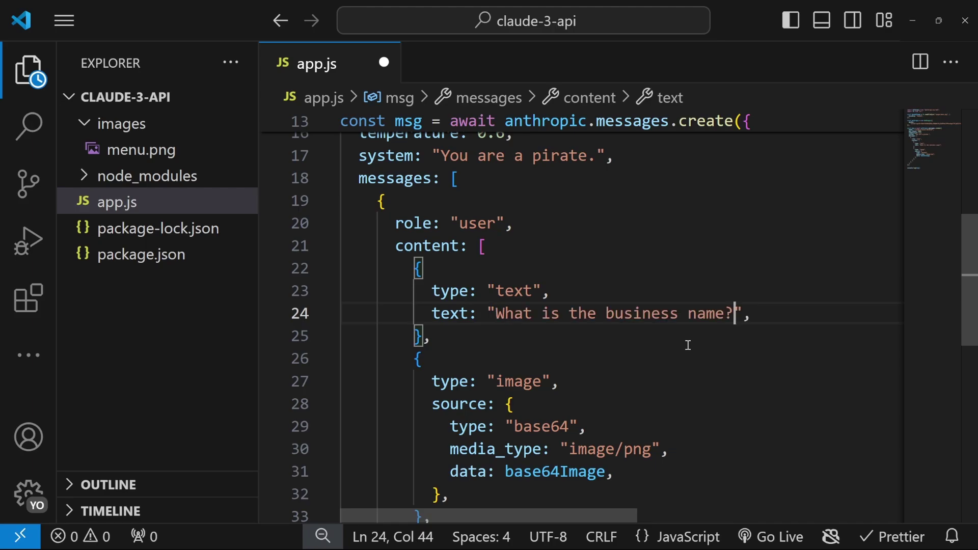
pyautogui.hotkey('ctrl', 's')
# Step: Rerun node app.js in a cleared terminal; Claude answers Paucek and Lage Restaurant
pyautogui.hotkey('ctrl', '`')
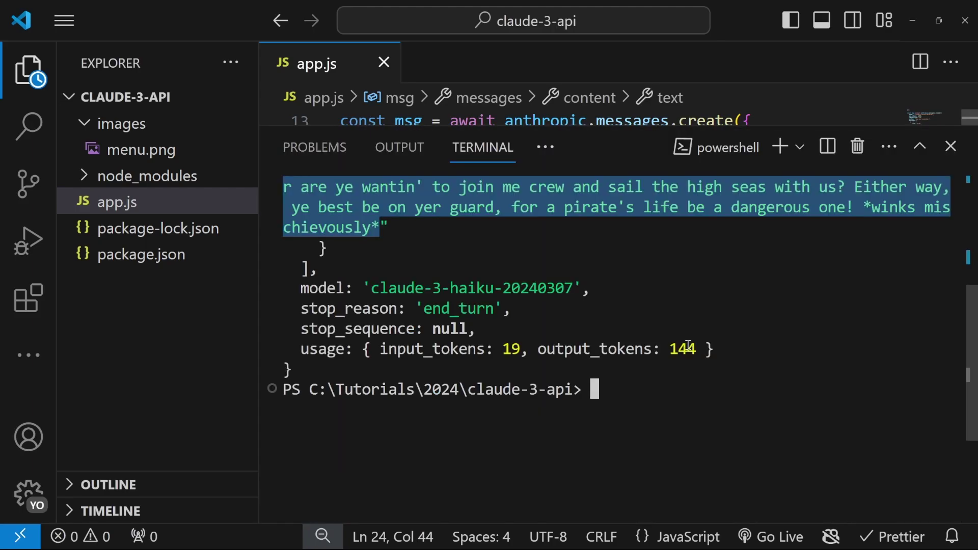
pyautogui.click(692, 389)
pyautogui.hotkey('ctrl', 'l')
pyautogui.press('Up')
pyautogui.press('Return')
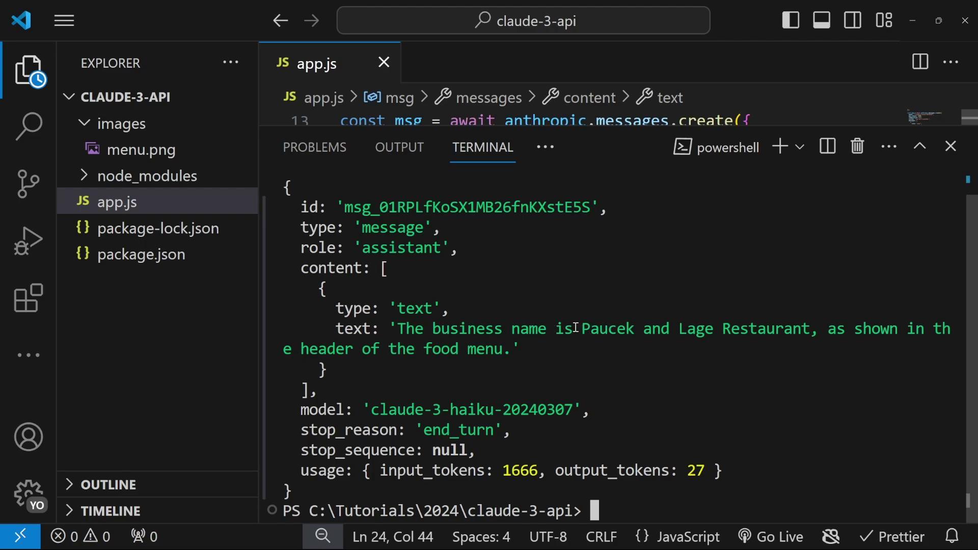
pyautogui.moveTo(584, 329); pyautogui.dragTo(812, 329)
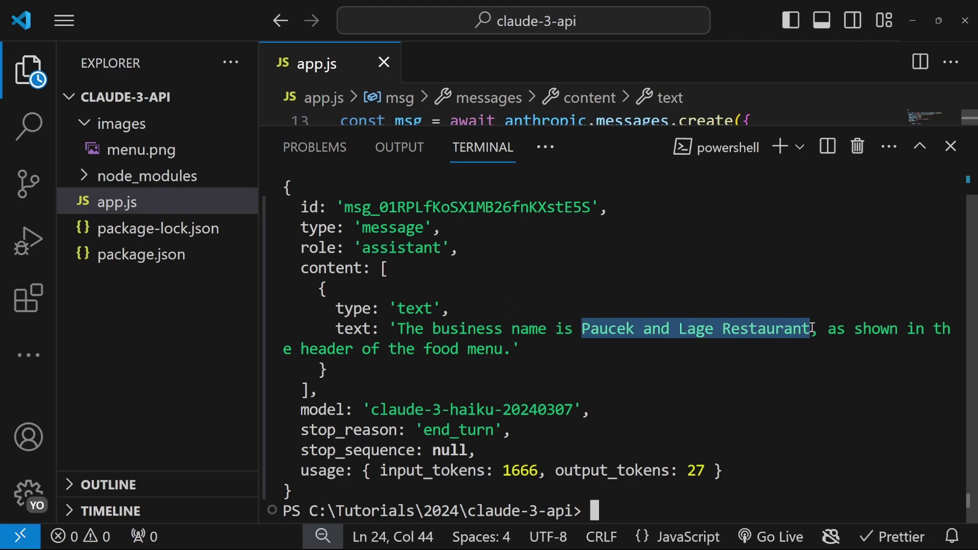
pyautogui.click(132, 150)
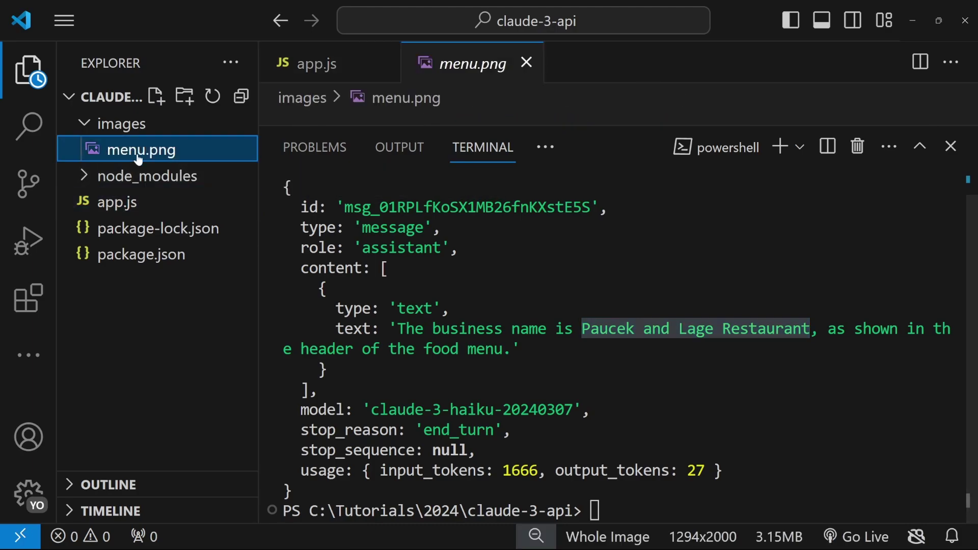
pyautogui.scroll(-5, 535, 195)
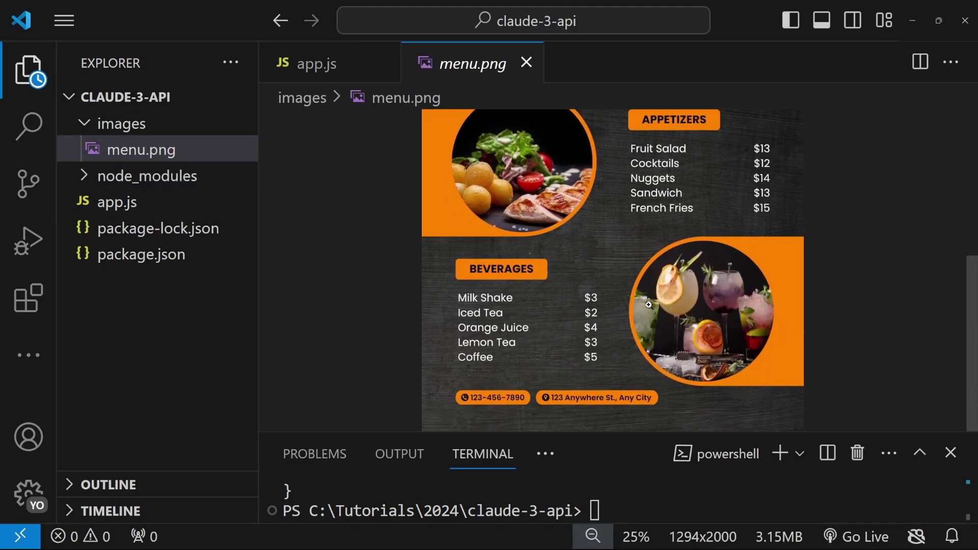
pyautogui.keyDown('ctrl'); pyautogui.scroll(1, 571, 404); pyautogui.keyUp('ctrl')
pyautogui.scroll(-1, 536, 402)
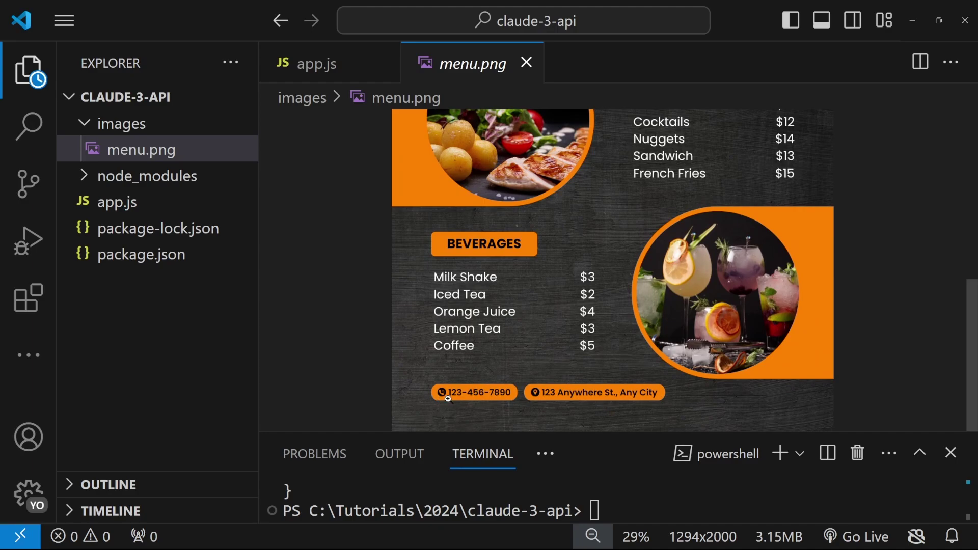
pyautogui.hotkey('ctrl', 'Tab')
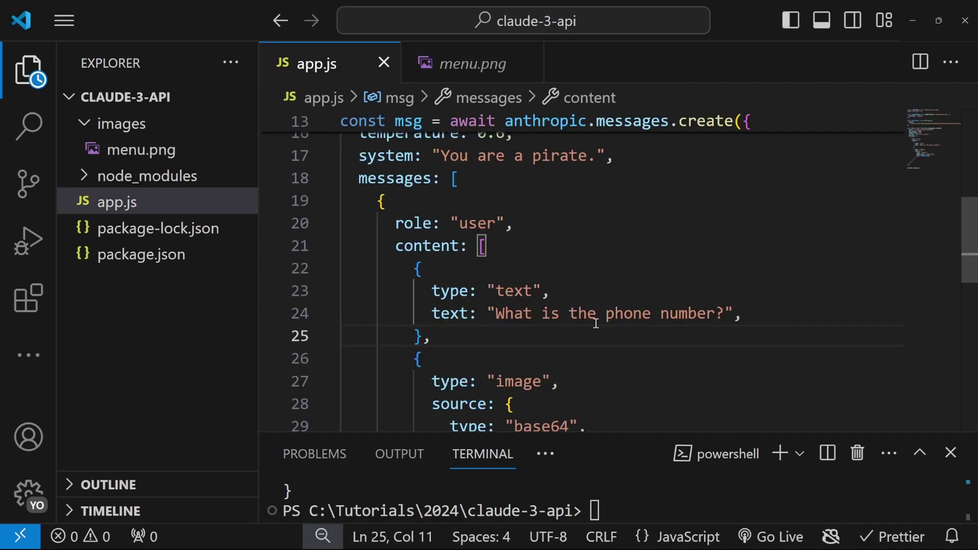
pyautogui.click(746, 313)
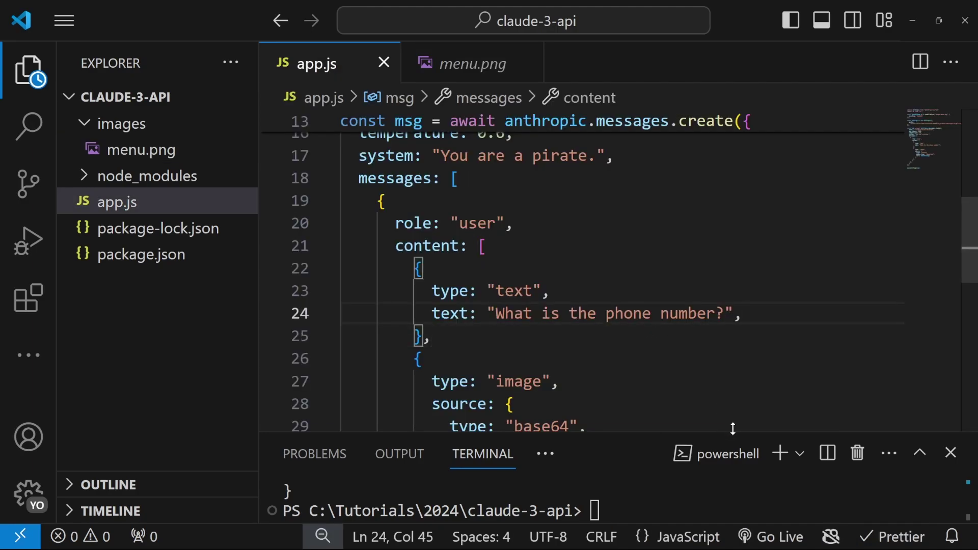
pyautogui.click(615, 187)
pyautogui.write('node app.js')
pyautogui.press('Return')
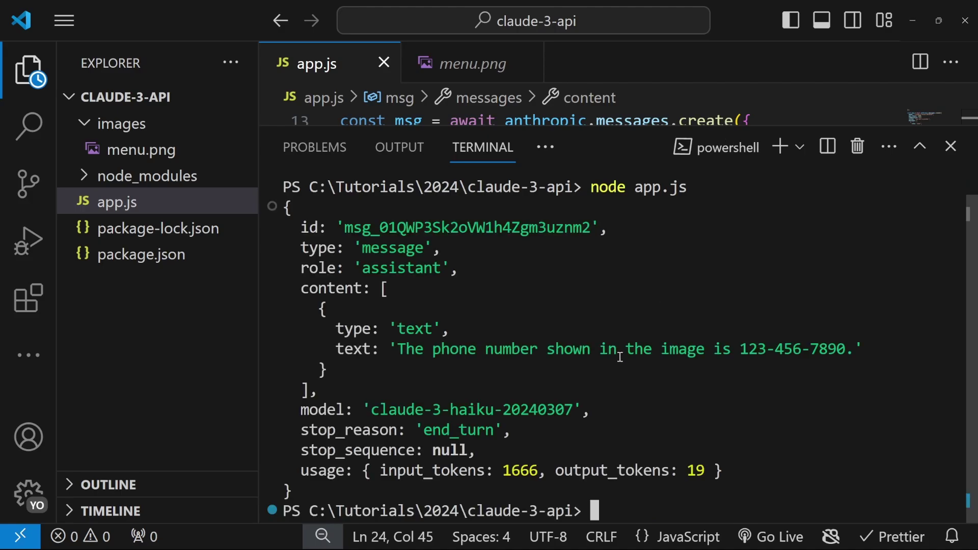
pyautogui.moveTo(511, 350); pyautogui.dragTo(848, 353)
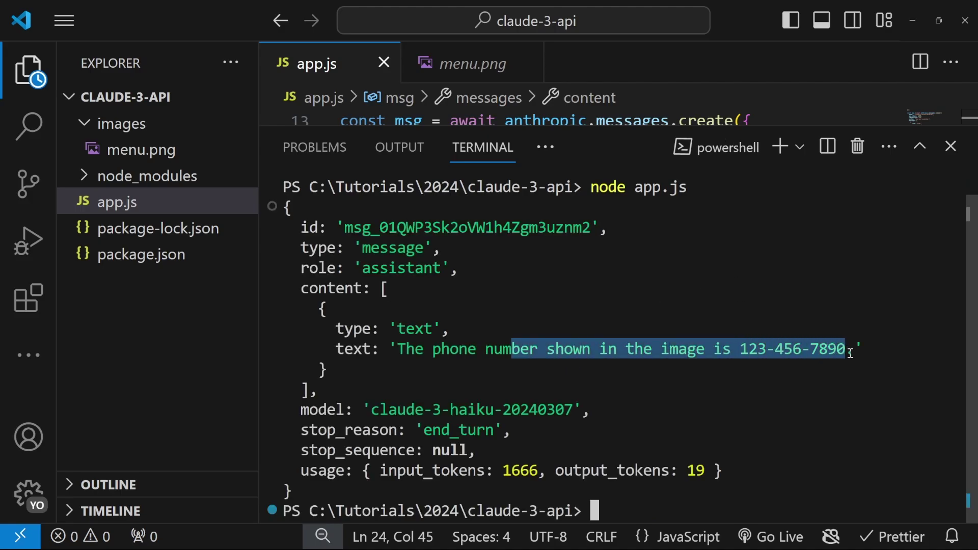
pyautogui.hotkey('ctrl', '`')
pyautogui.scroll(2, 716, 323)
pyautogui.scroll(3, 694, 363)
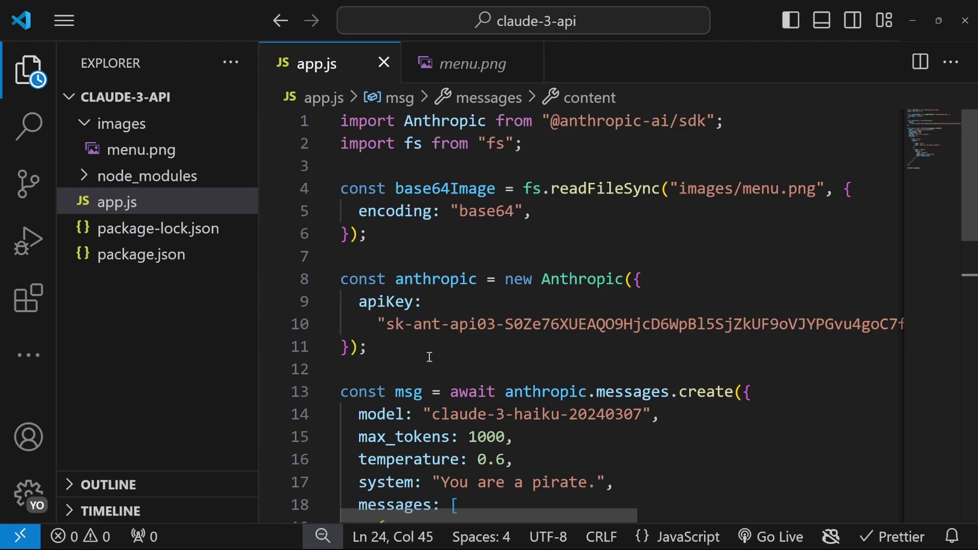
# Step: Remove the API key string from the Anthropic client setup in app.js
pyautogui.click(436, 349)
pyautogui.press('Down')
pyautogui.click(455, 347)
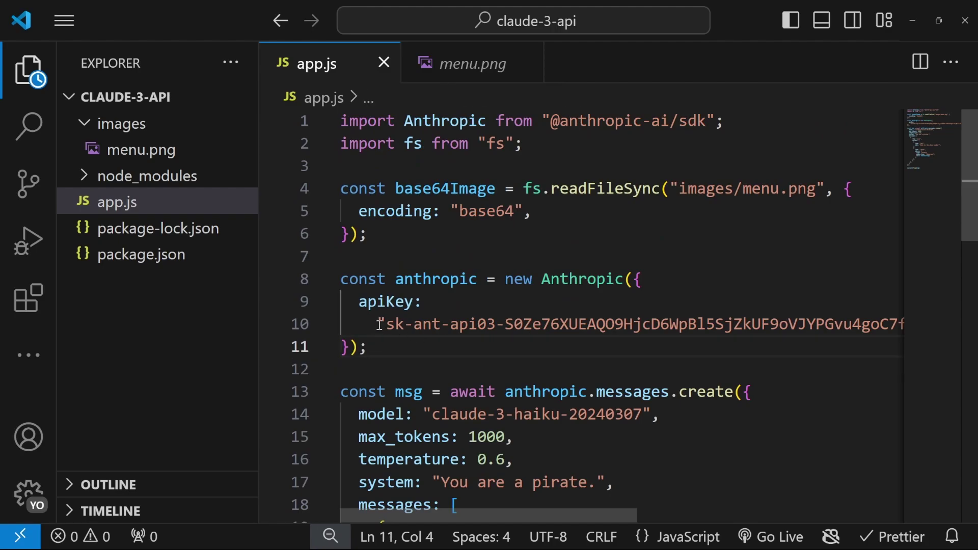
pyautogui.moveTo(377, 324); pyautogui.dragTo(650, 325)
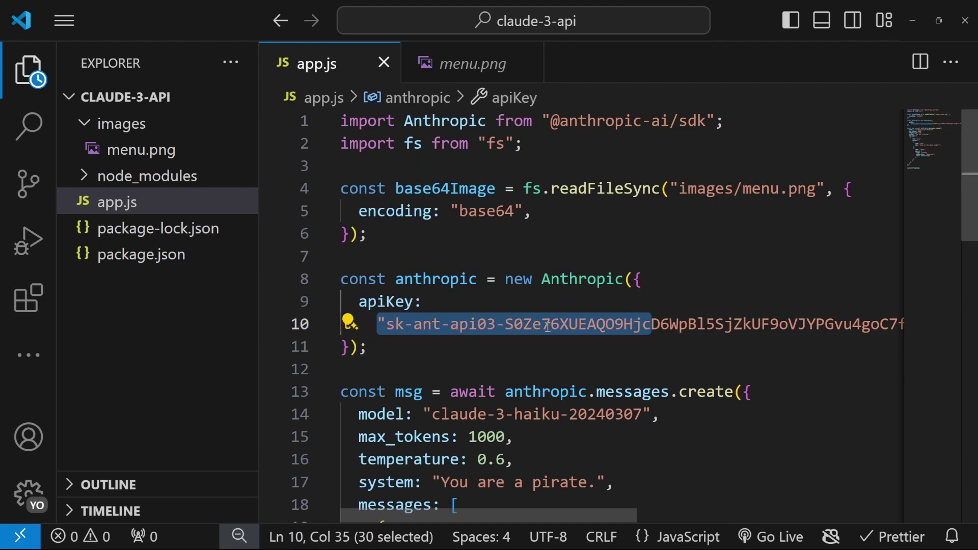
pyautogui.click(482, 340)
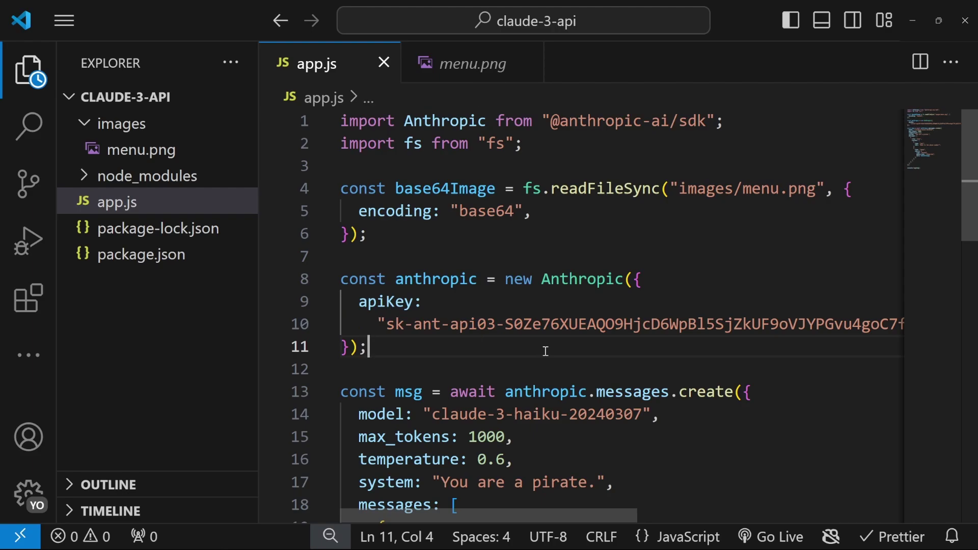
pyautogui.moveTo(377, 325); pyautogui.dragTo(896, 319)
pyautogui.hotkey('ctrl', 'c')
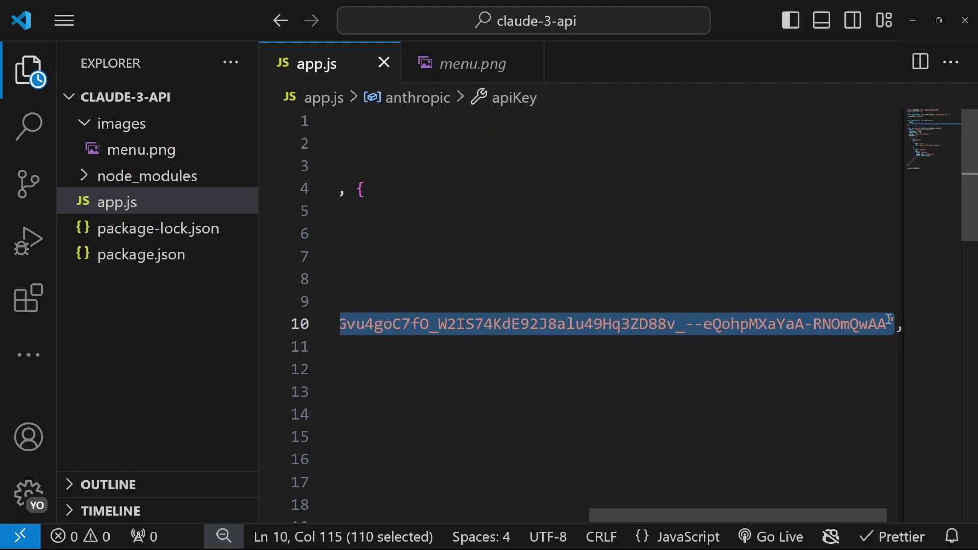
pyautogui.press('BackSpace')
# Step: Create and save a .env file with ANTHROPIC_API_KEY set to the pasted key
pyautogui.click(156, 95)
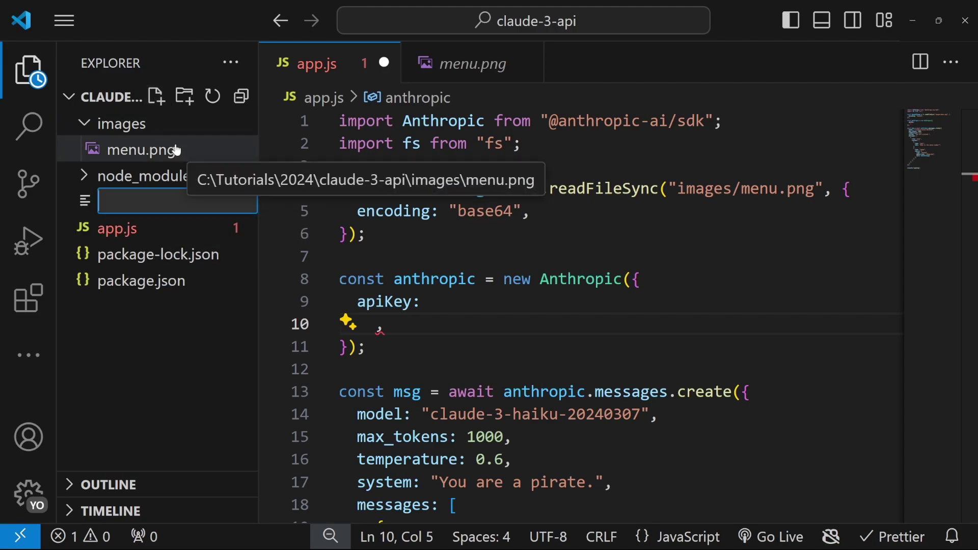
pyautogui.write('.env')
pyautogui.press('Return')
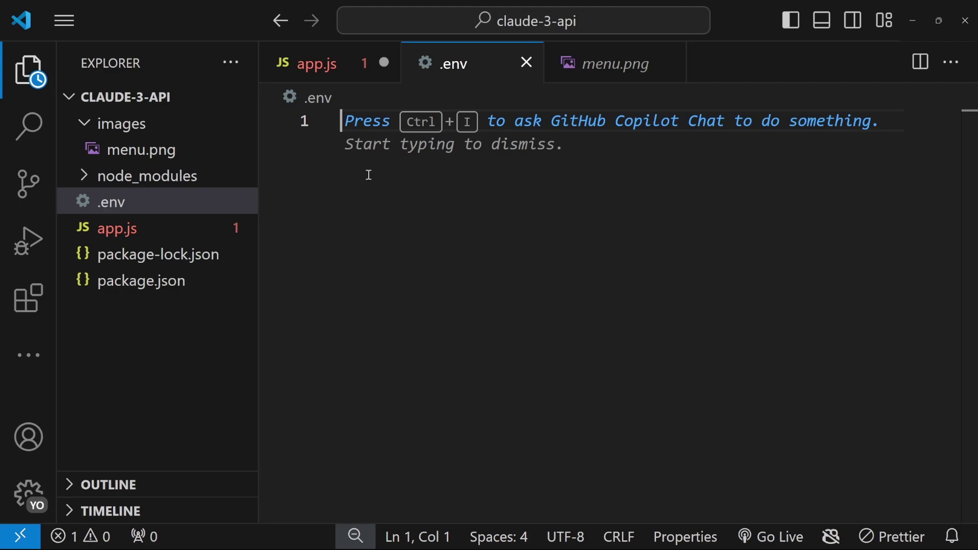
pyautogui.write('ANTHROPIC')
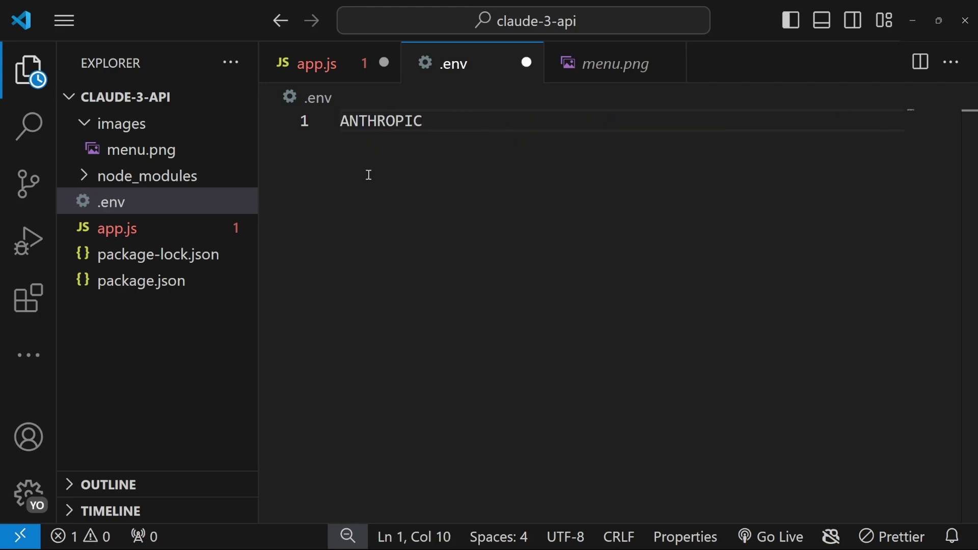
pyautogui.write('_API_LE')
pyautogui.press('BackSpace')
pyautogui.press('BackSpace')
pyautogui.write('KEY=')
pyautogui.hotkey('ctrl', 'v')
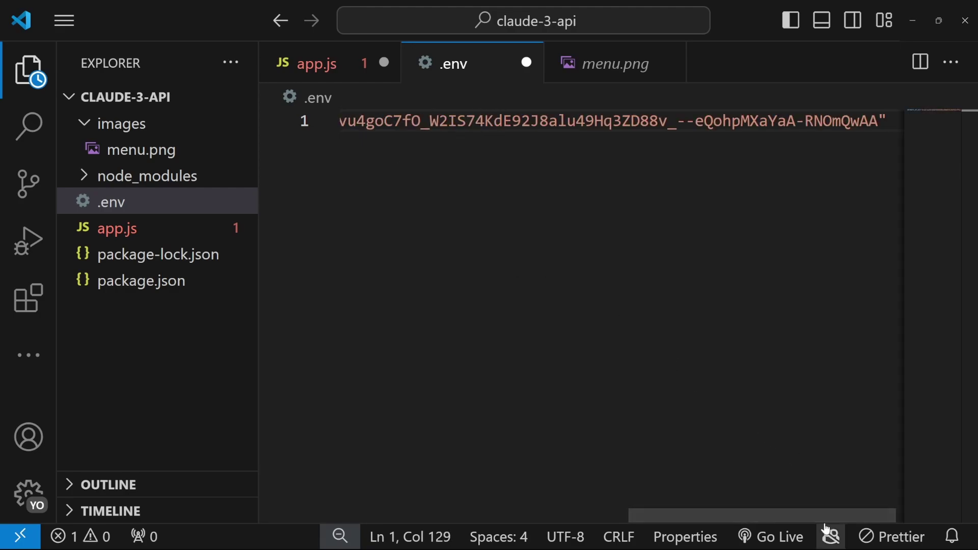
pyautogui.moveTo(823, 516); pyautogui.dragTo(534, 515)
pyautogui.click(493, 120)
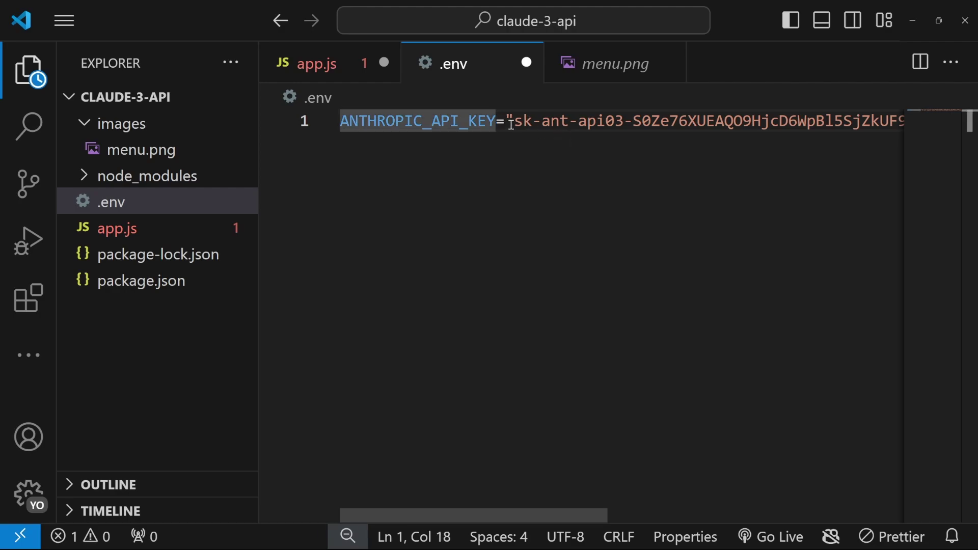
pyautogui.hotkey('shift', 'Left')
pyautogui.hotkey('shift', 'Left')
pyautogui.hotkey('shift', 'Left')
pyautogui.hotkey('shift', 'Left')
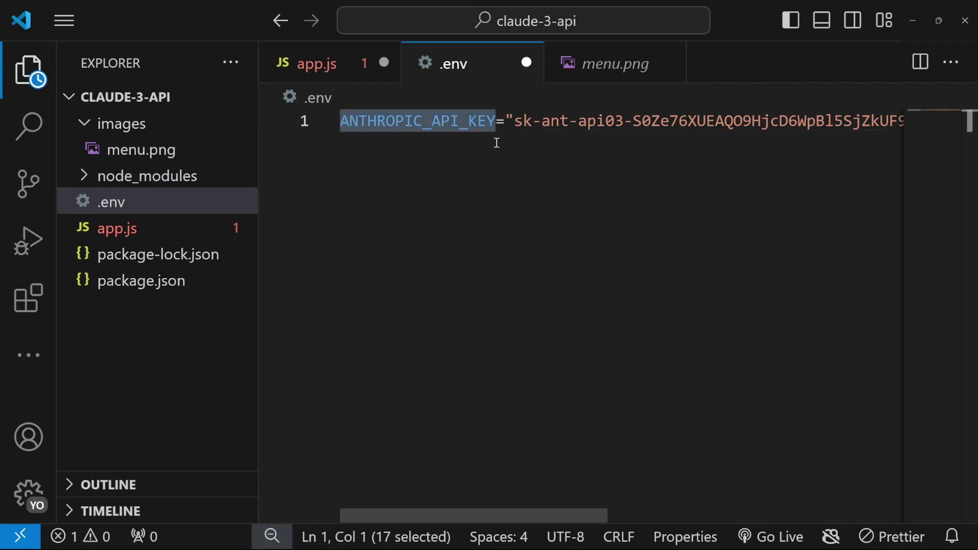
pyautogui.press('End')
pyautogui.hotkey('ctrl', 's')
pyautogui.hscroll(-10, 426, 179)
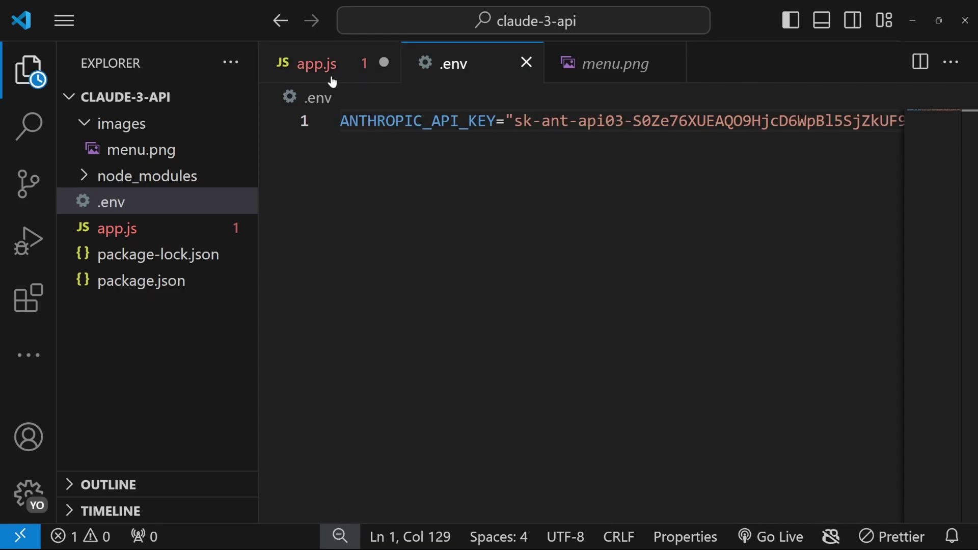
# Step: Delete the apiKey option from the Anthropic constructor in app.js and save
pyautogui.click(314, 67)
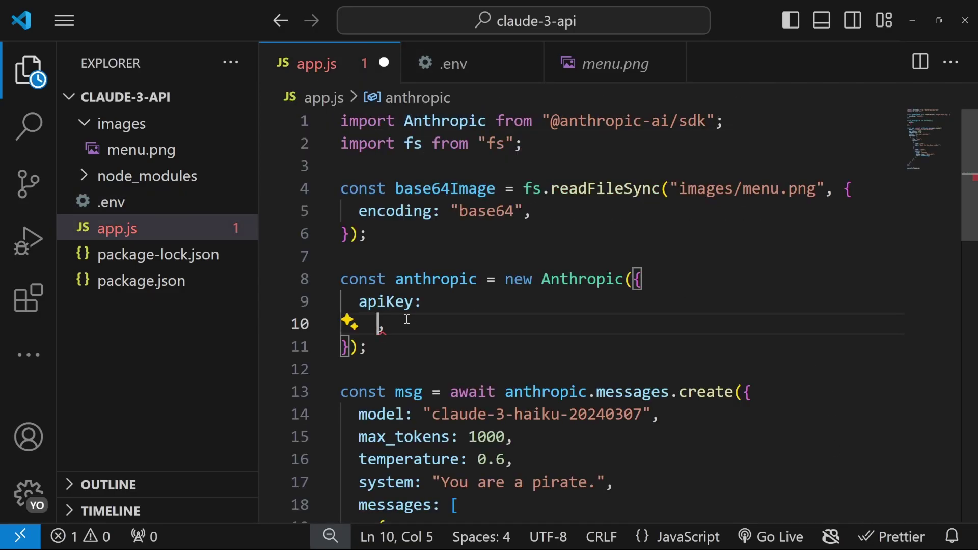
pyautogui.moveTo(351, 348)
pyautogui.mouseDown()
pyautogui.moveTo(645, 280)
pyautogui.moveTo(635, 280)
pyautogui.mouseUp()
pyautogui.press('BackSpace')
pyautogui.click(721, 281)
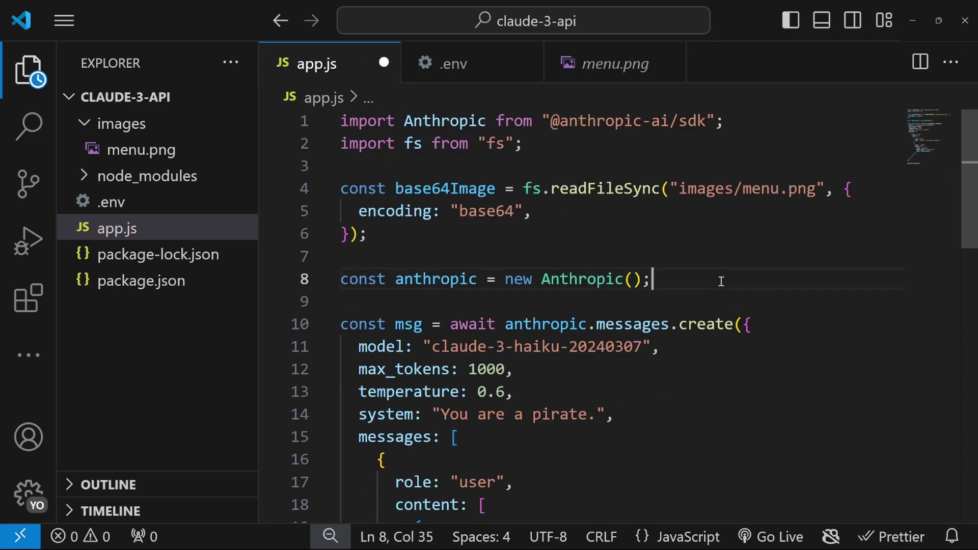
pyautogui.hotkey('ctrl', 's')
# Step: Add import * as dotenv from 'dotenv' and dotenv.config() at the top of app.js, then save
pyautogui.hotkey('ctrl', 'Home')
pyautogui.press('Return')
pyautogui.press('Return')
pyautogui.press('Up')
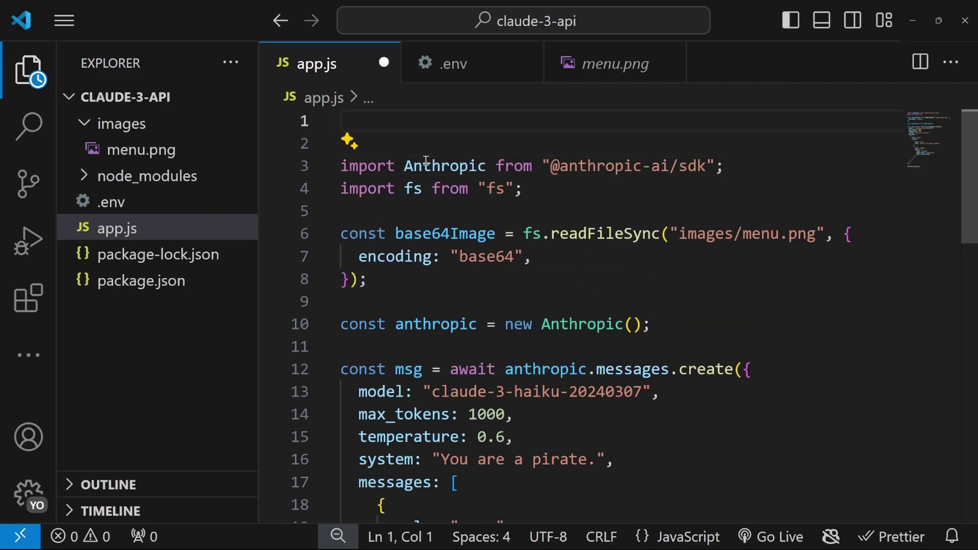
pyautogui.write('import * as ')
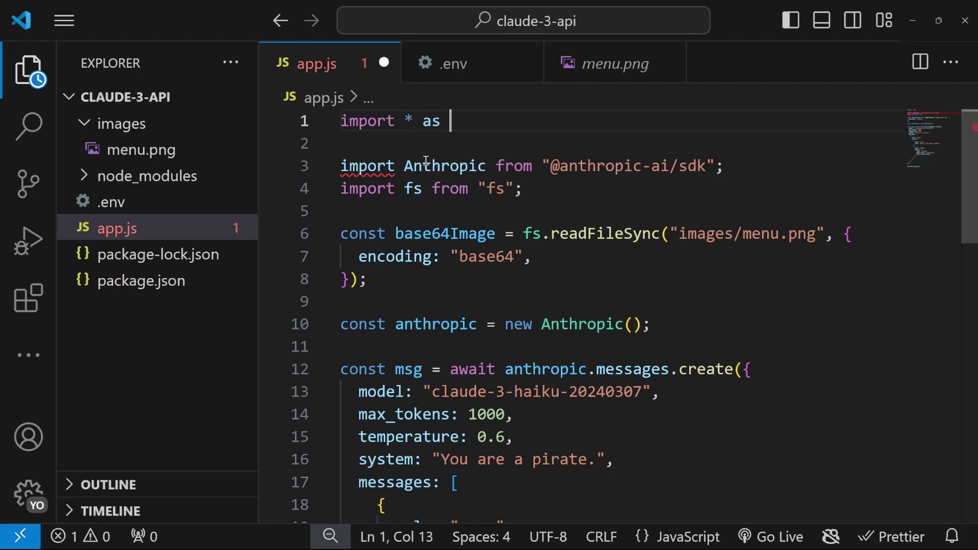
pyautogui.write('dotenv ')
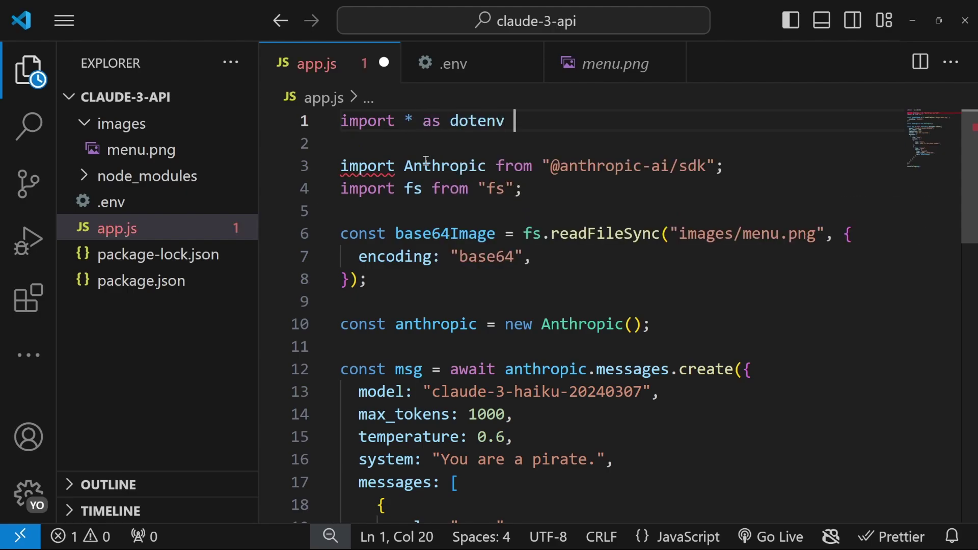
pyautogui.write("from 'dotenv'")
pyautogui.press('Return')
pyautogui.write('dot')
pyautogui.click(426, 167)
pyautogui.write('.')
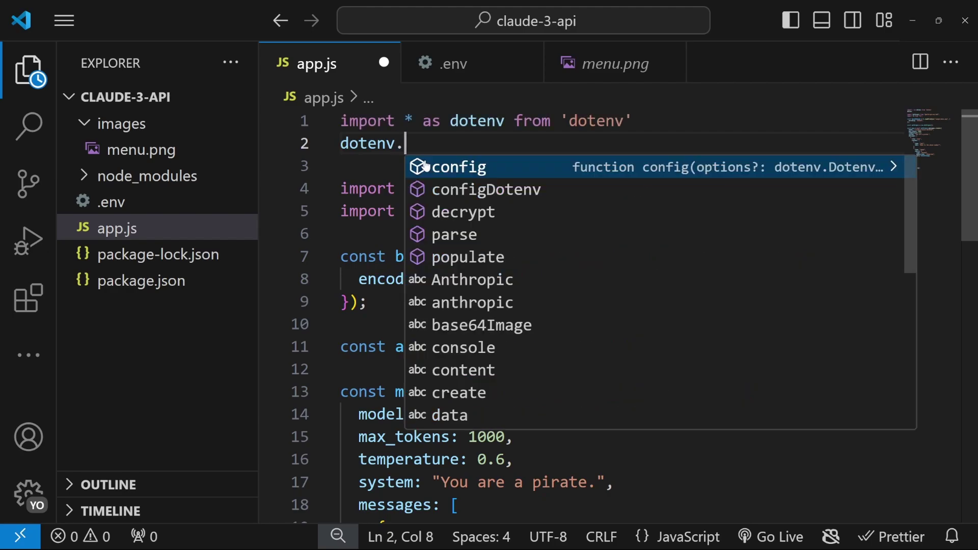
pyautogui.press('Return')
pyautogui.write('(')
pyautogui.press('End')
pyautogui.hotkey('ctrl', 's')
pyautogui.hotkey('ctrl', '`')
pyautogui.press('Up')
pyautogui.press('Up')
pyautogui.press('Return')
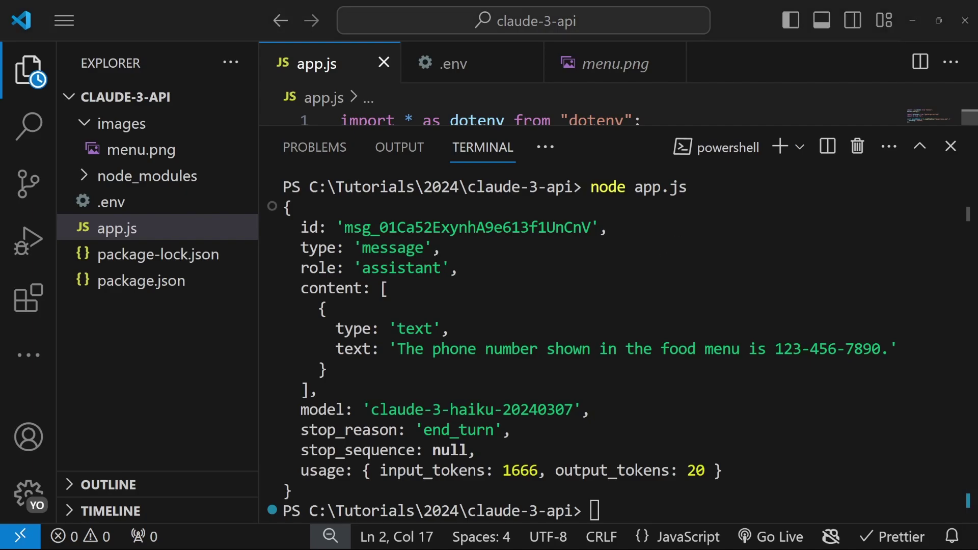